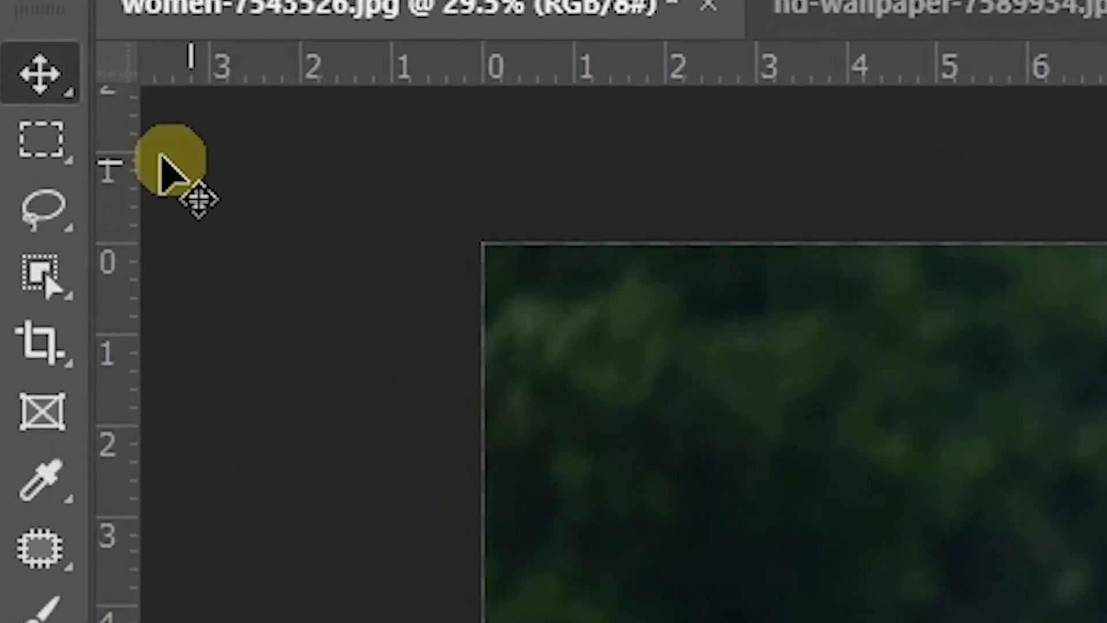
- Marquee-select the "Calm Your Mind" text, duplicate the selection onto a new layer, and hide the Background layer
{"action": "left_click", "coordinate": [11, 73]}
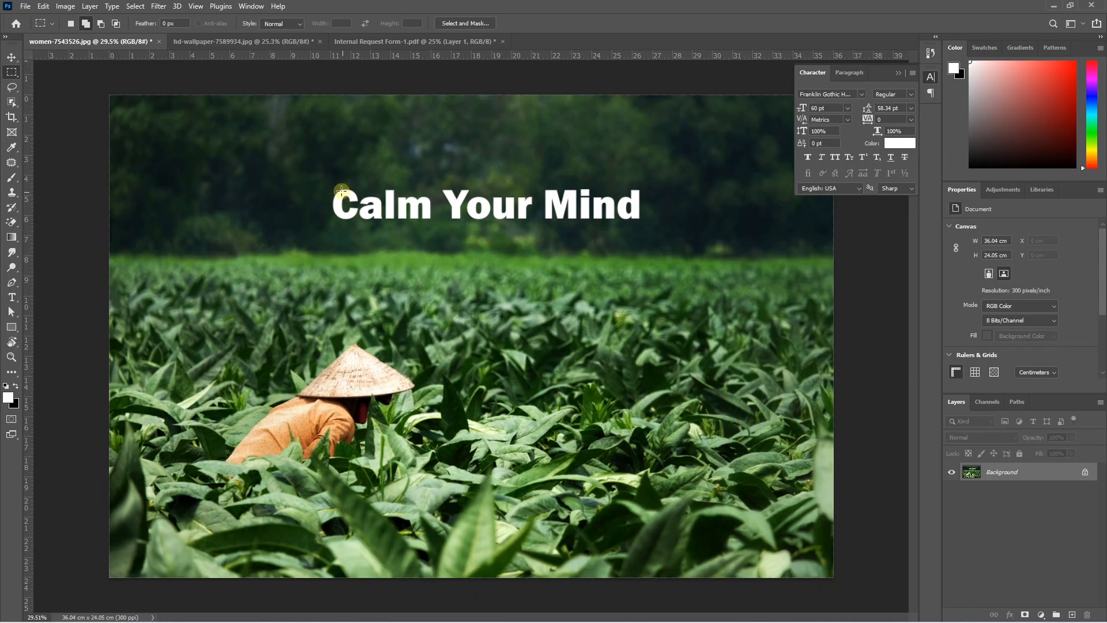
{"action": "left_click_drag", "start_coordinate": [330, 184], "coordinate": [645, 229]}
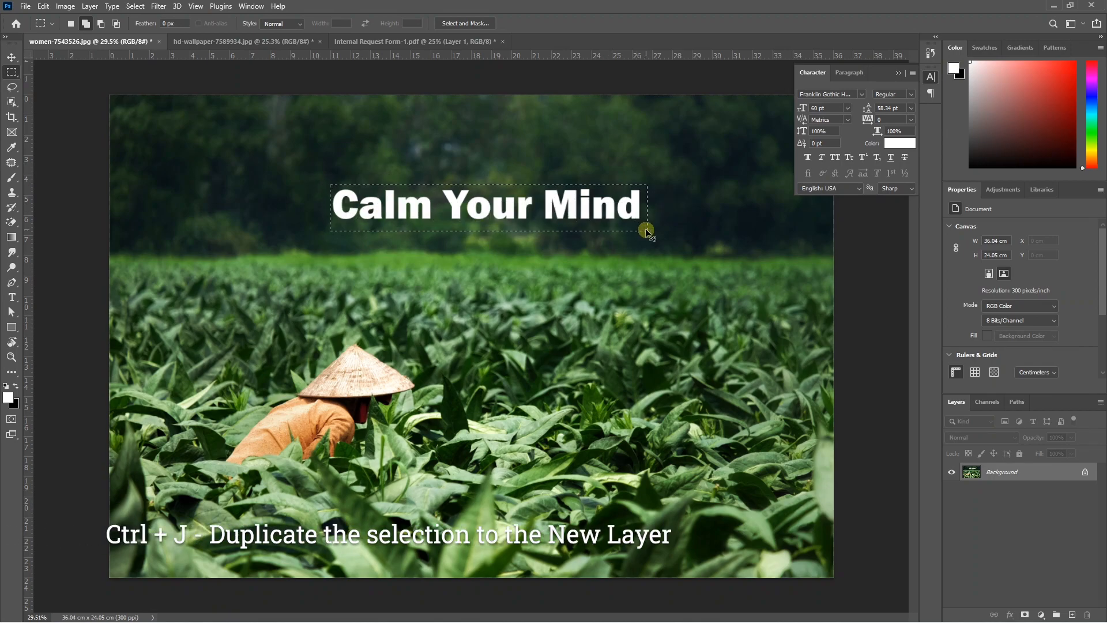
{"action": "key", "text": "ctrl+j"}
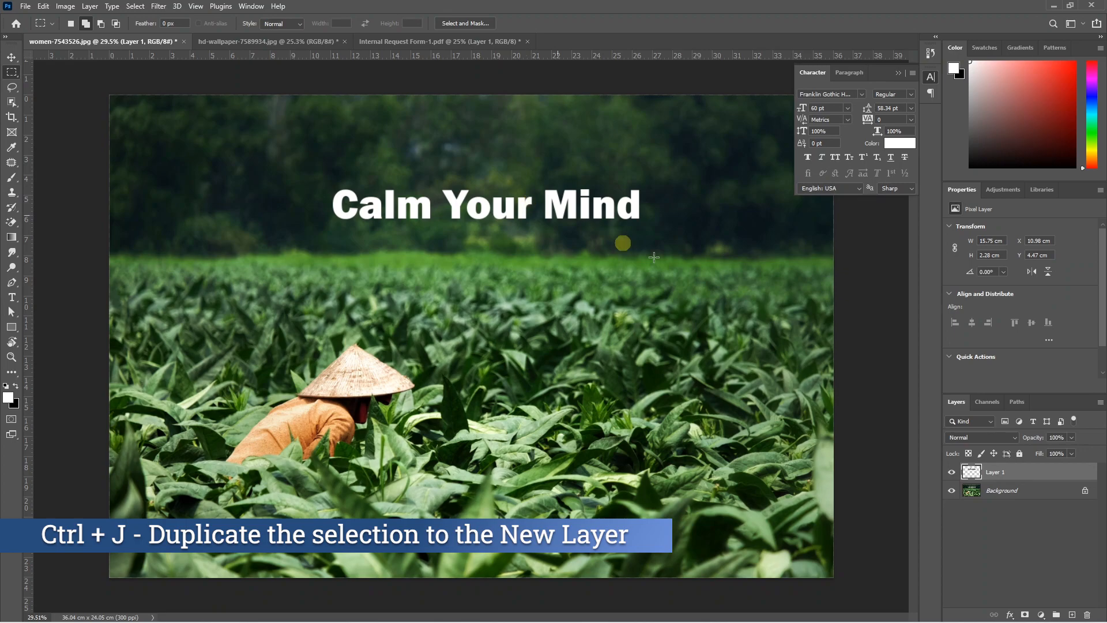
{"action": "left_click", "coordinate": [951, 491]}
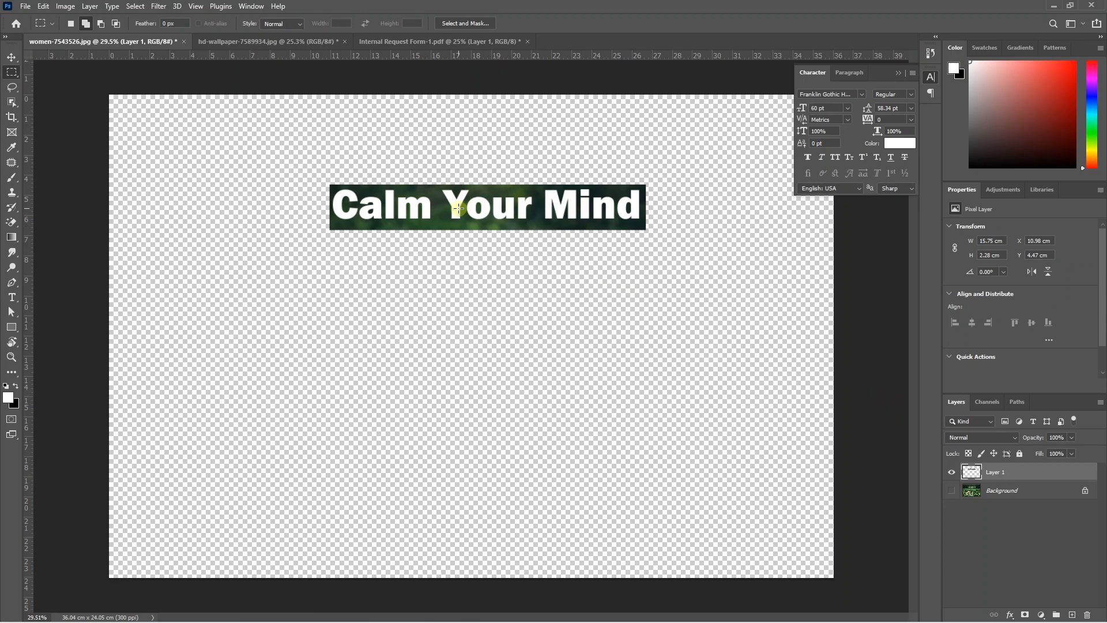
- Load the copied text layer's outline as a selection and run Match Font on it to examine similar fonts
{"action": "left_click", "coordinate": [973, 475], "text": "ctrl"}
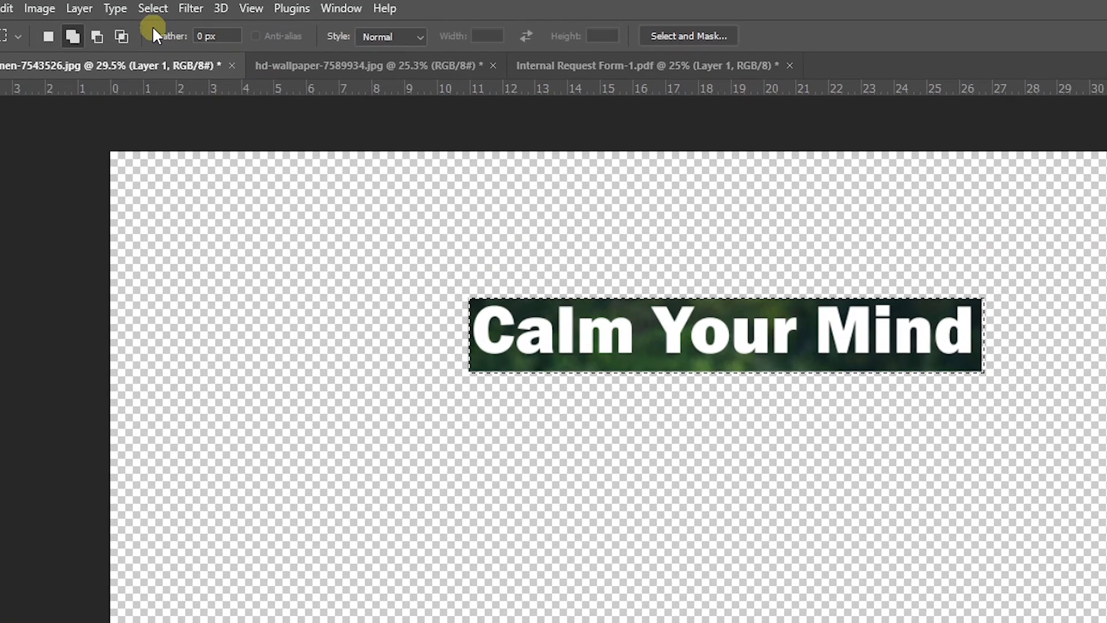
{"action": "left_click", "coordinate": [111, 6]}
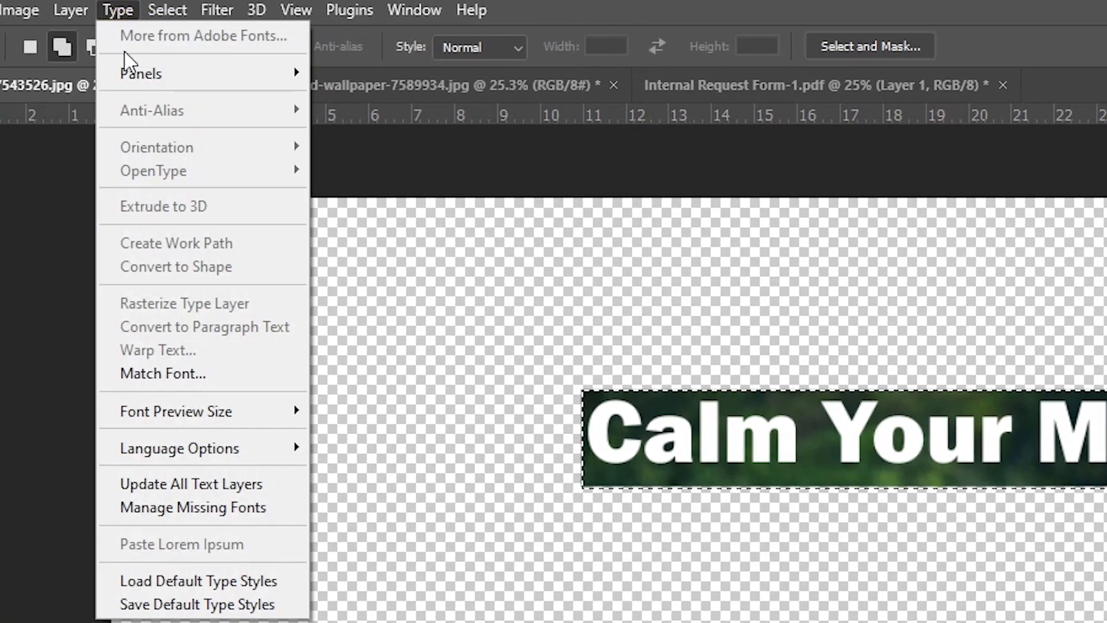
{"action": "left_click", "coordinate": [176, 376]}
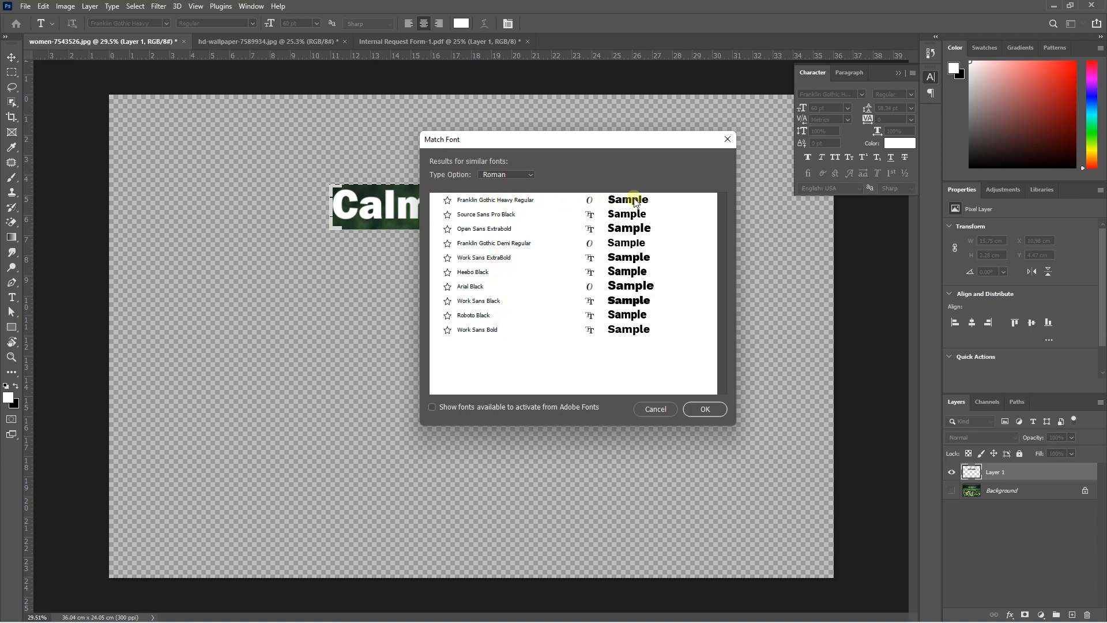
{"action": "left_click_drag", "start_coordinate": [529, 147], "coordinate": [588, 210]}
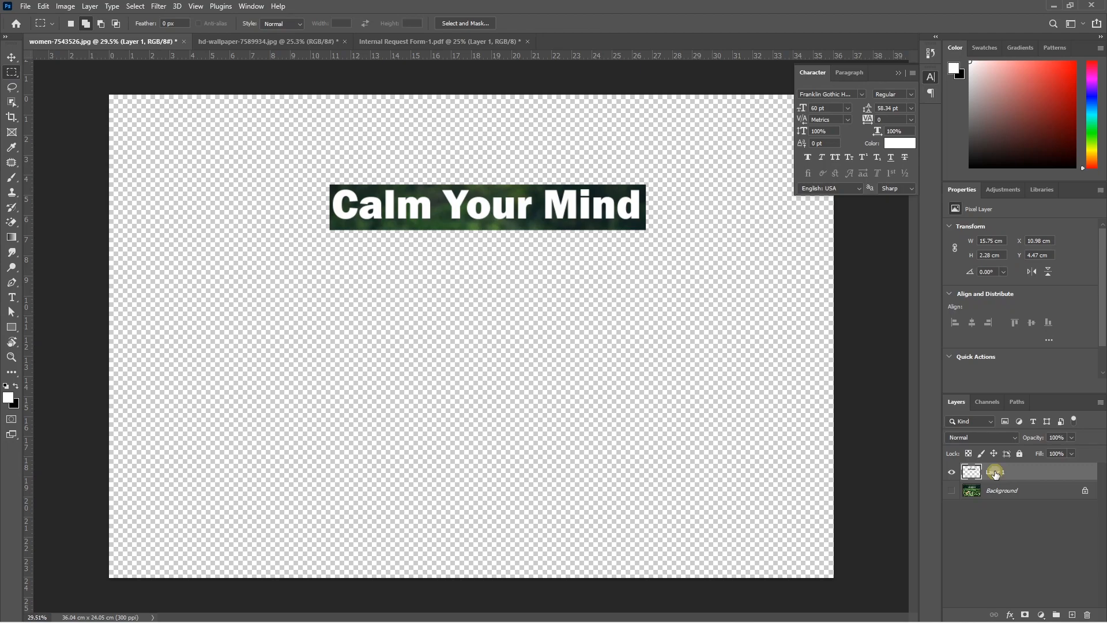
- Export Layer 1 as a JPG at 100% quality into the Text on jpeg folder, replacing the existing Layer 1 file
{"action": "right_click", "coordinate": [995, 473]}
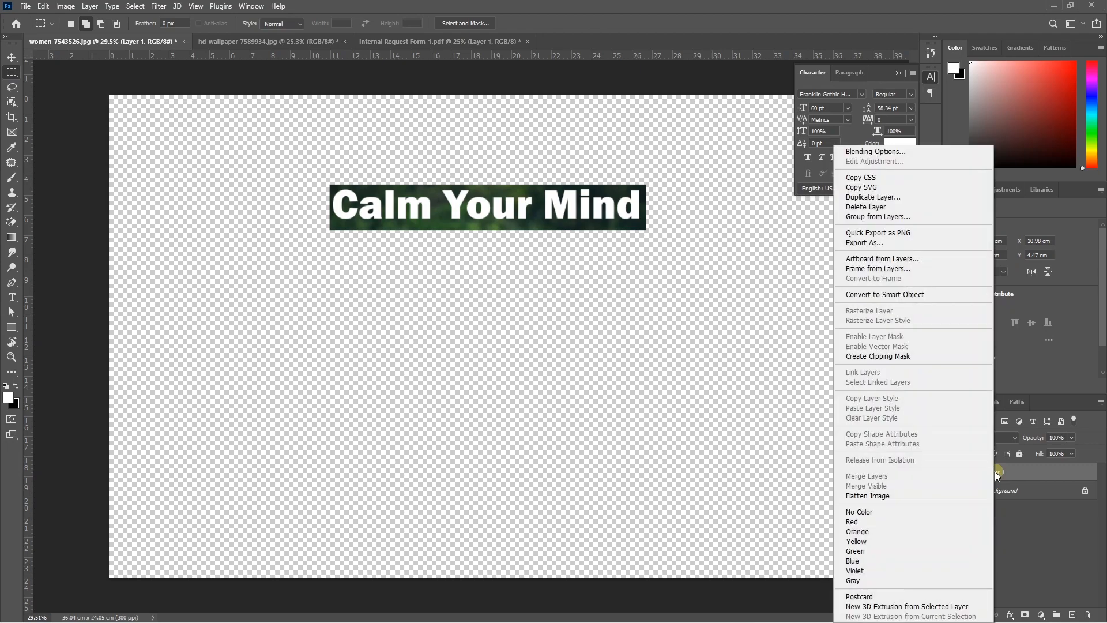
{"action": "left_click", "coordinate": [895, 243]}
{"action": "left_click", "coordinate": [794, 162]}
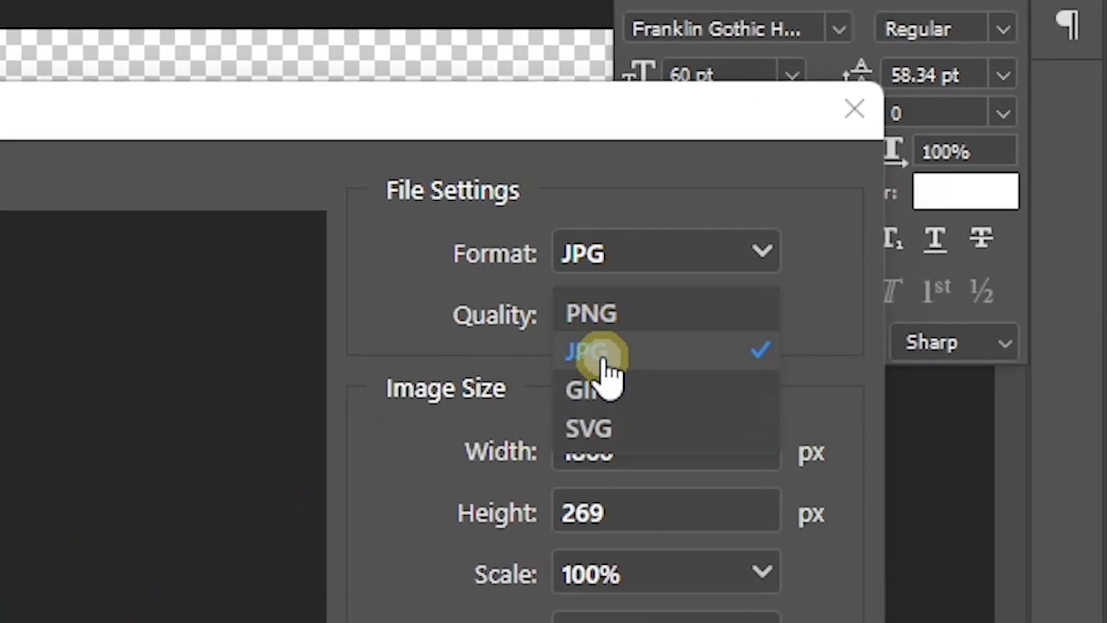
{"action": "left_click", "coordinate": [601, 362]}
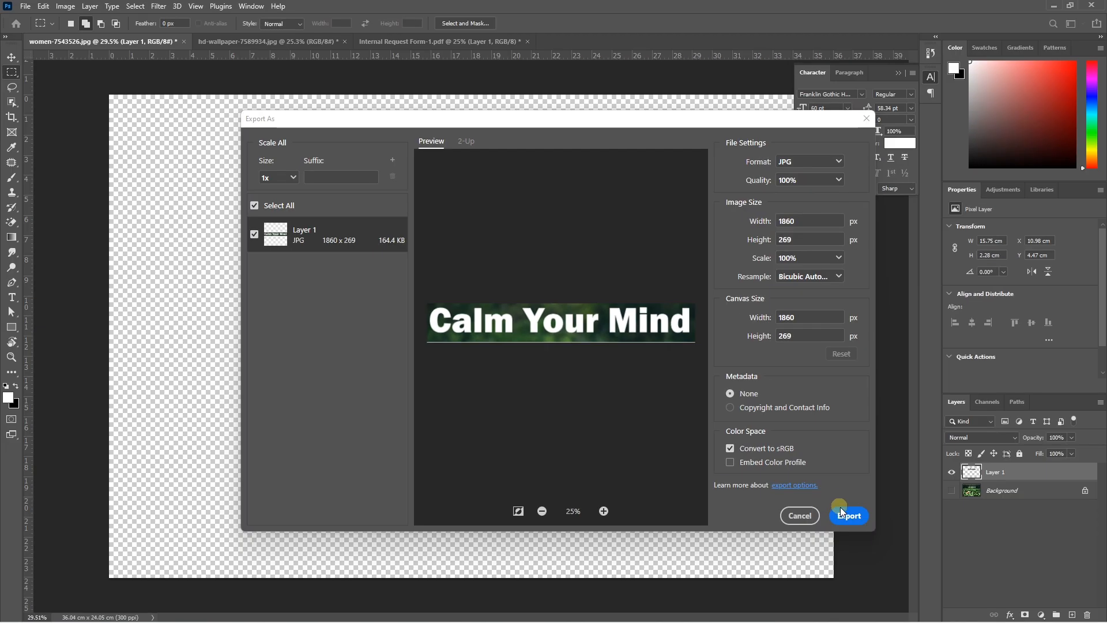
{"action": "left_click", "coordinate": [848, 516]}
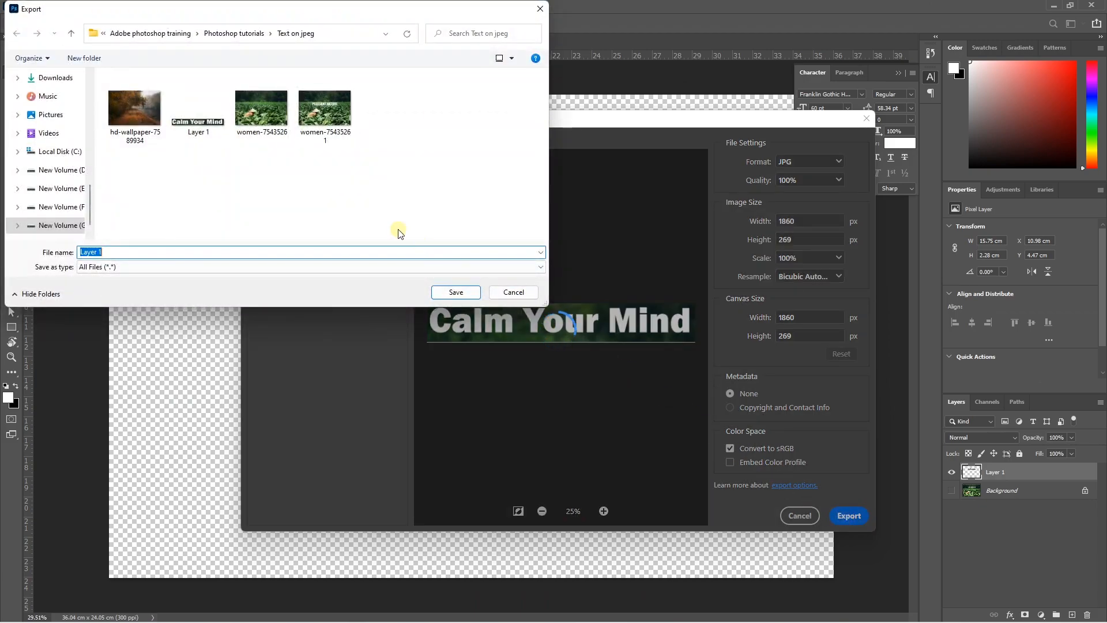
{"action": "left_click", "coordinate": [207, 124]}
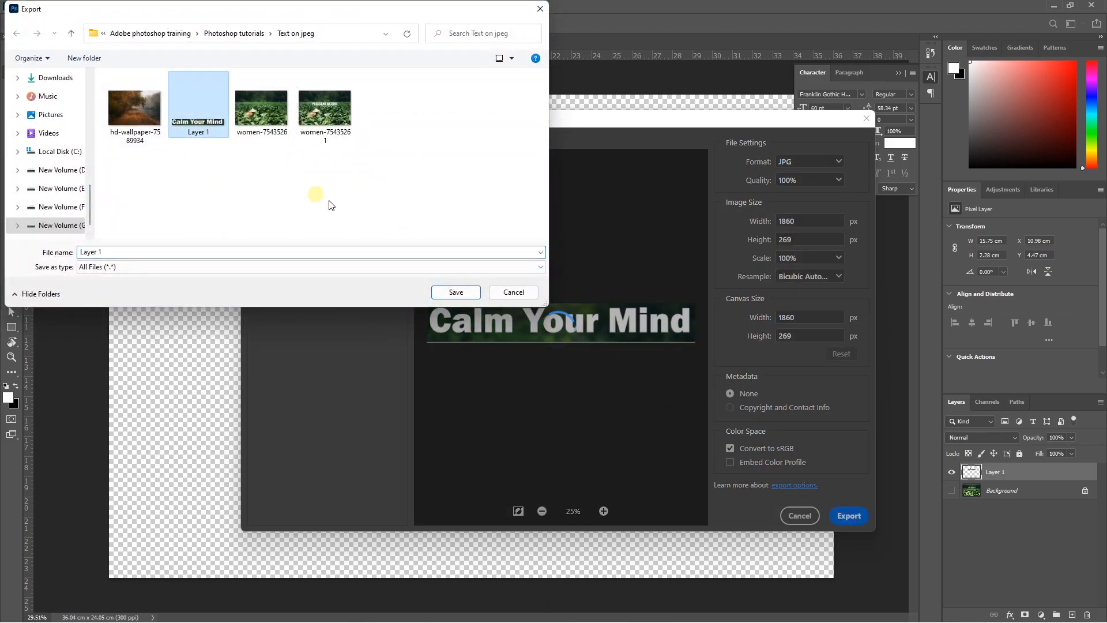
{"action": "left_click", "coordinate": [456, 292]}
{"action": "left_click", "coordinate": [588, 323]}
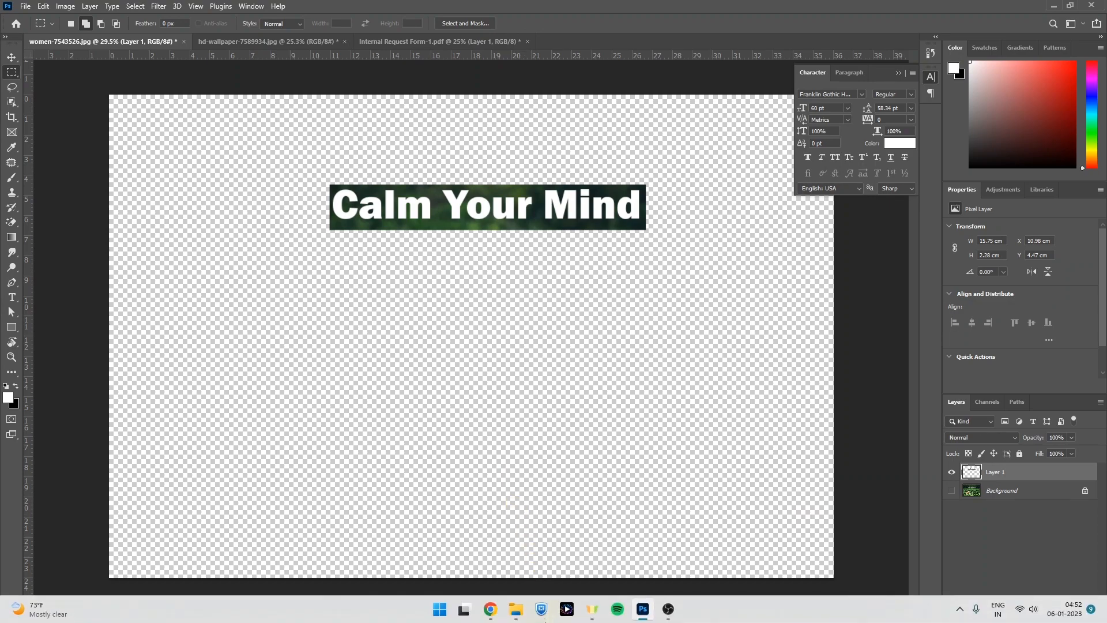
- Switch to Chrome, search Google for "find my font" and open the MyFonts WhatTheFont page
{"action": "left_click", "coordinate": [491, 609]}
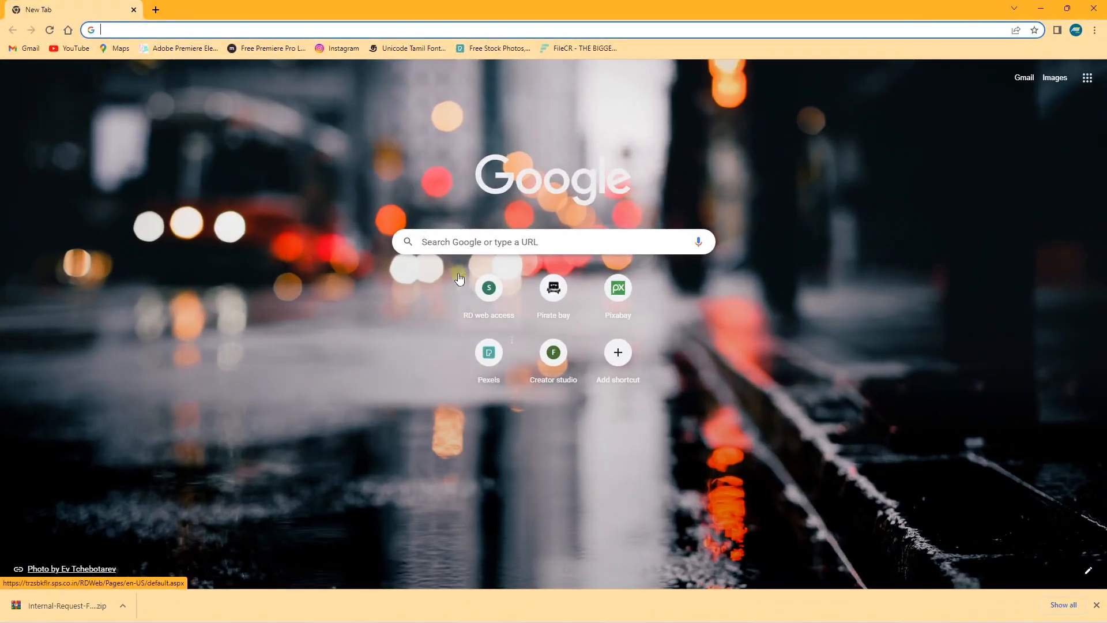
{"action": "left_click", "coordinate": [455, 251]}
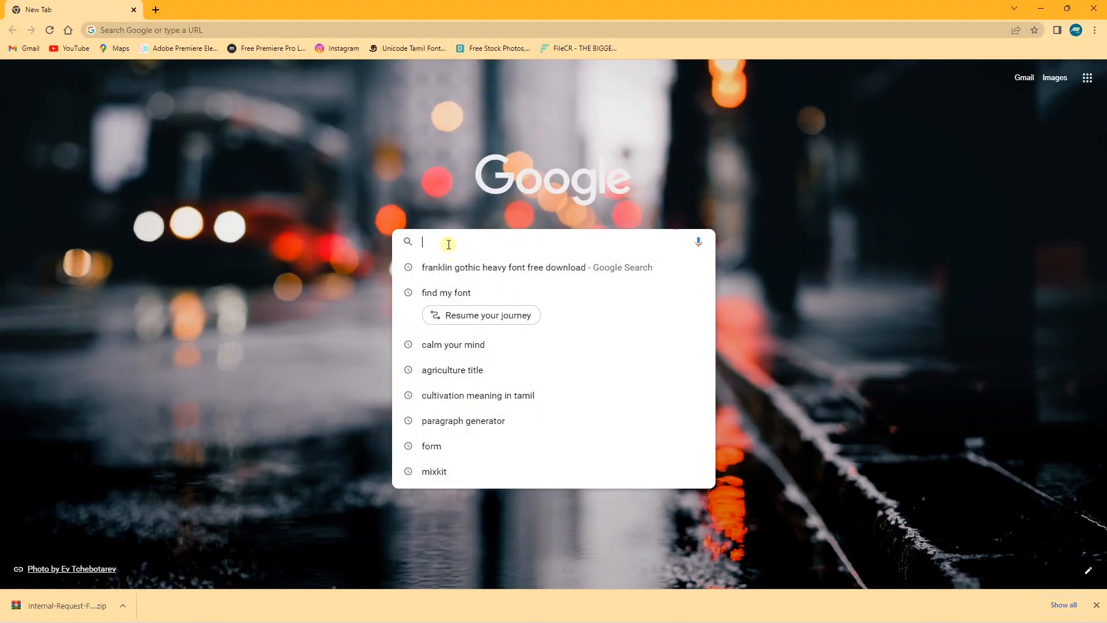
{"action": "type", "text": "find my font"}
{"action": "key", "text": "Return"}
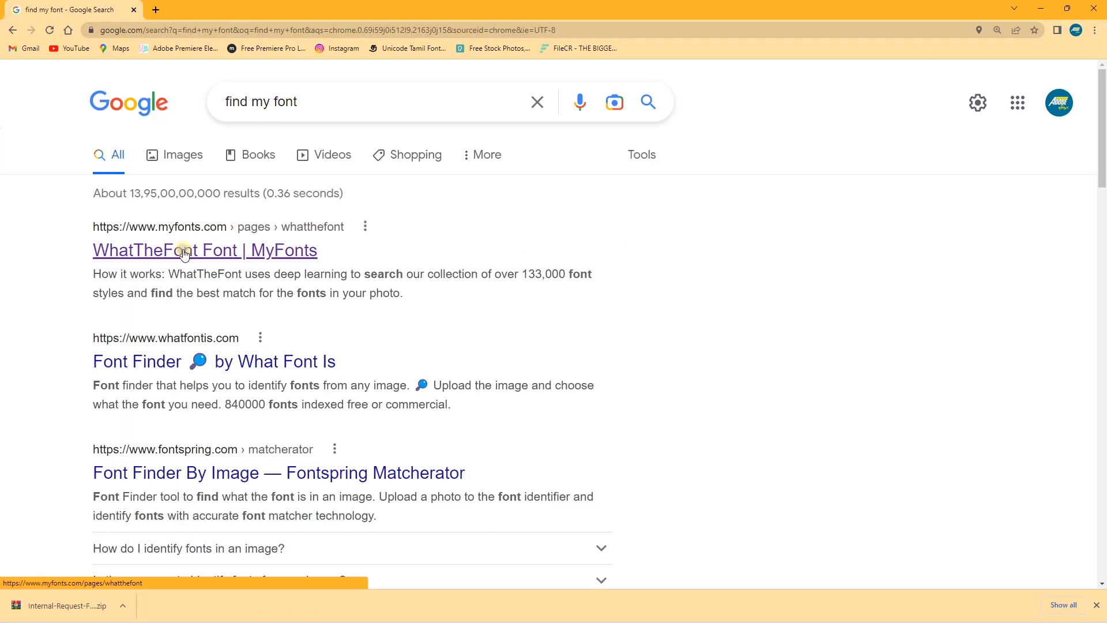
{"action": "left_click", "coordinate": [195, 254]}
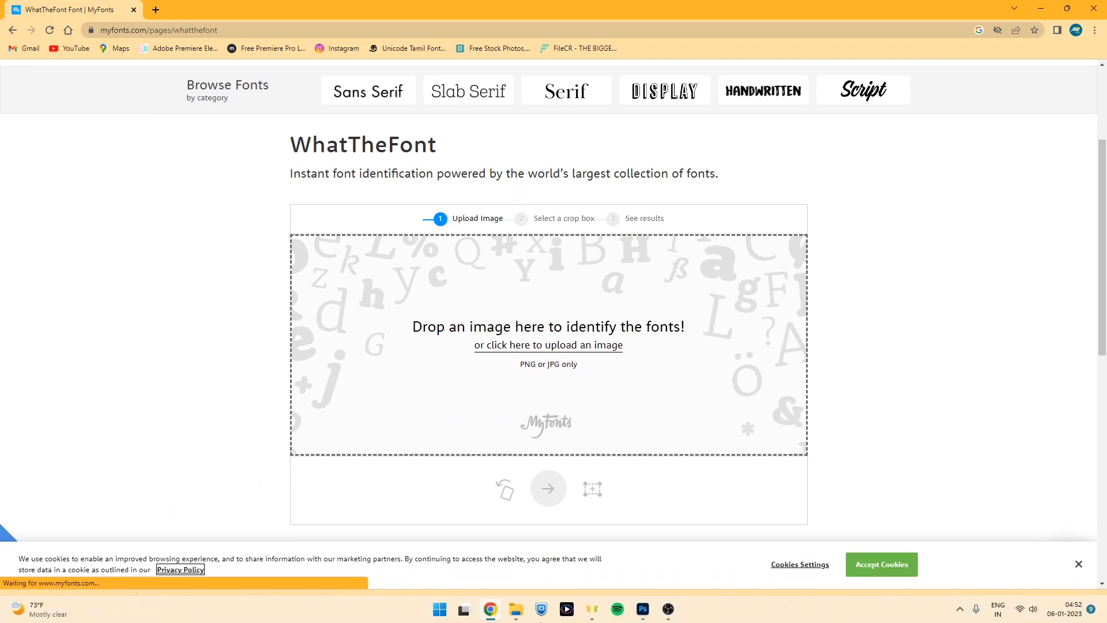
- Upload the Layer 1 image from the Text on jpeg folder to WhatTheFont
{"action": "left_click", "coordinate": [517, 615]}
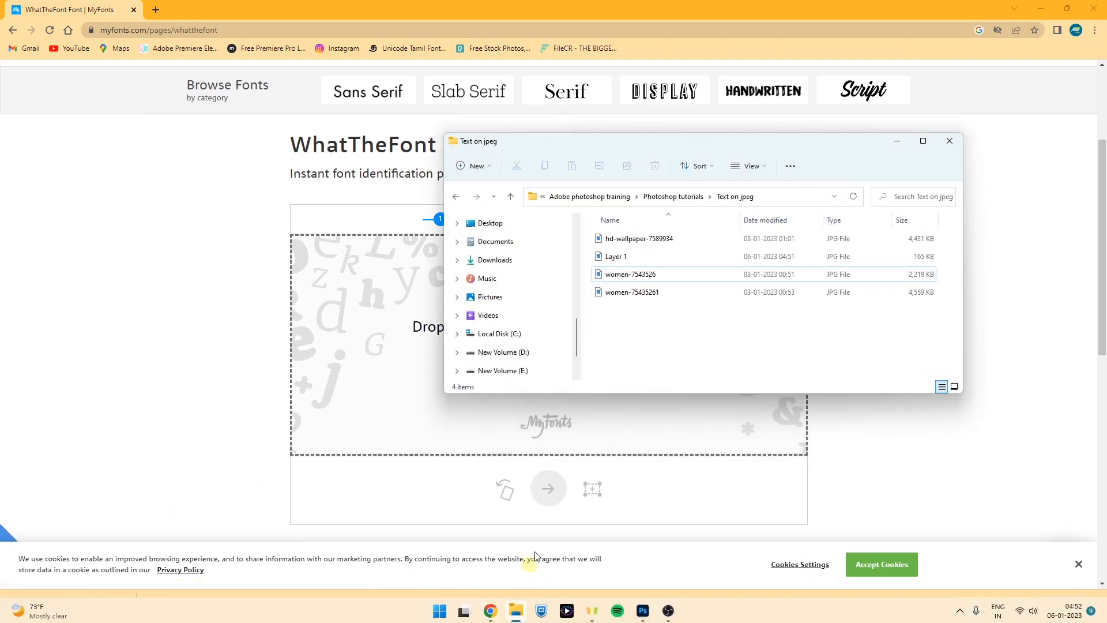
{"action": "left_click", "coordinate": [644, 260]}
{"action": "left_click_drag", "start_coordinate": [646, 262], "coordinate": [369, 353]}
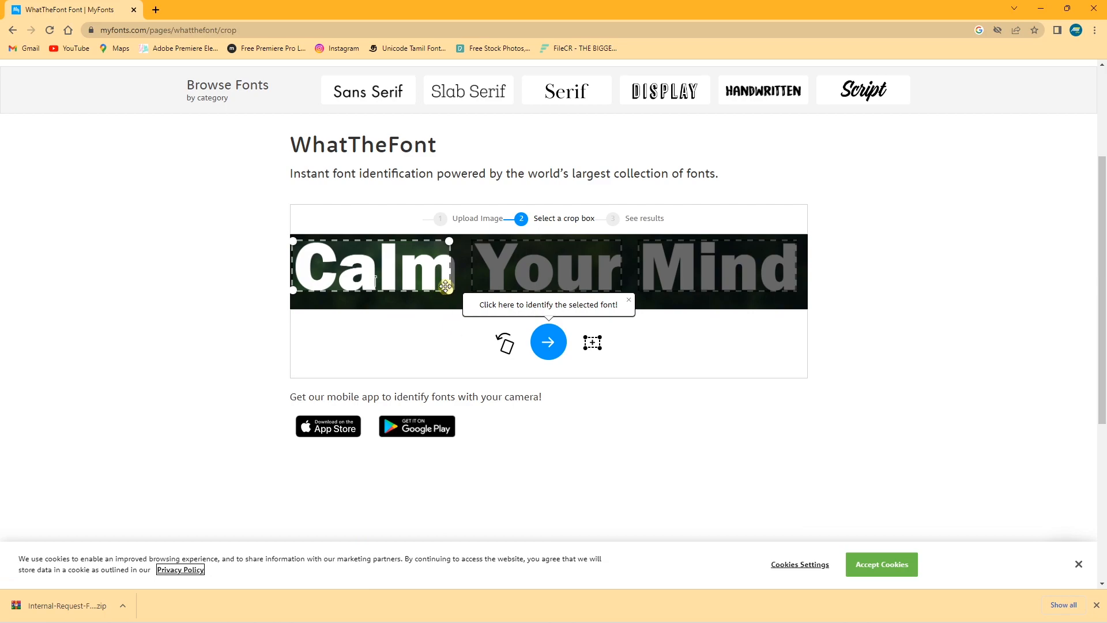
- Fit the crop box around the word "Calm", identify its font and review the matching fonts
{"action": "left_click_drag", "start_coordinate": [416, 274], "coordinate": [460, 296]}
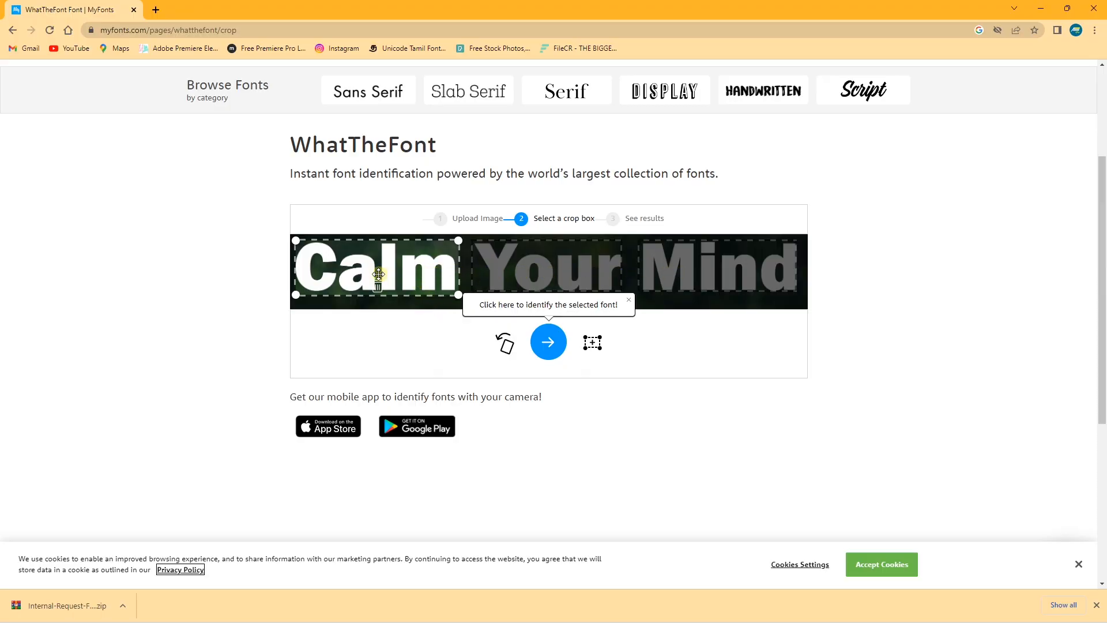
{"action": "left_click", "coordinate": [547, 263]}
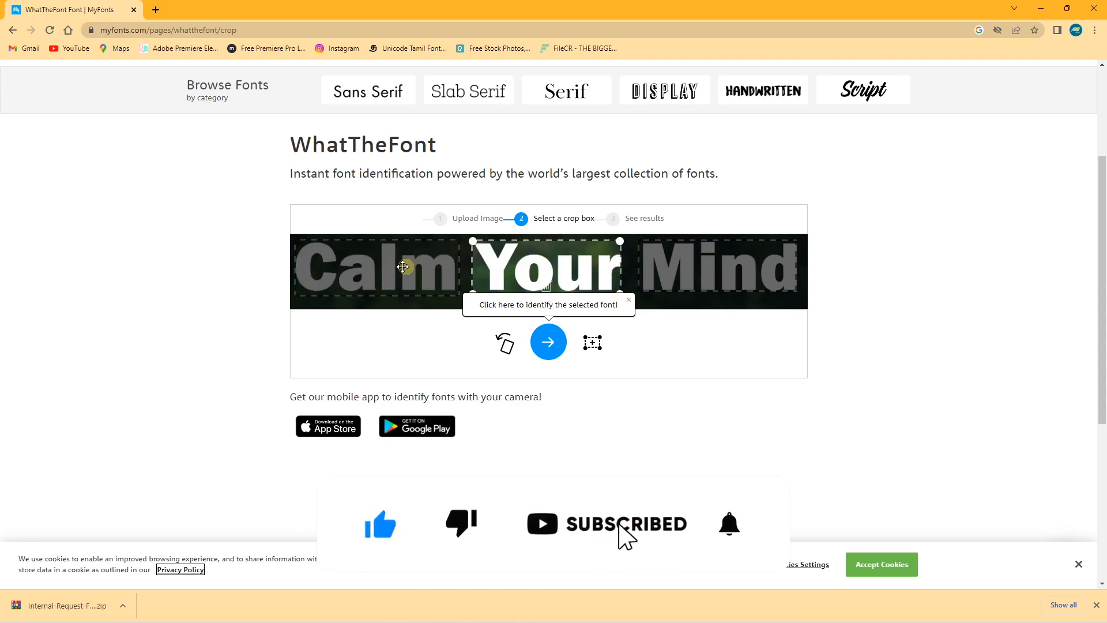
{"action": "left_click", "coordinate": [375, 267]}
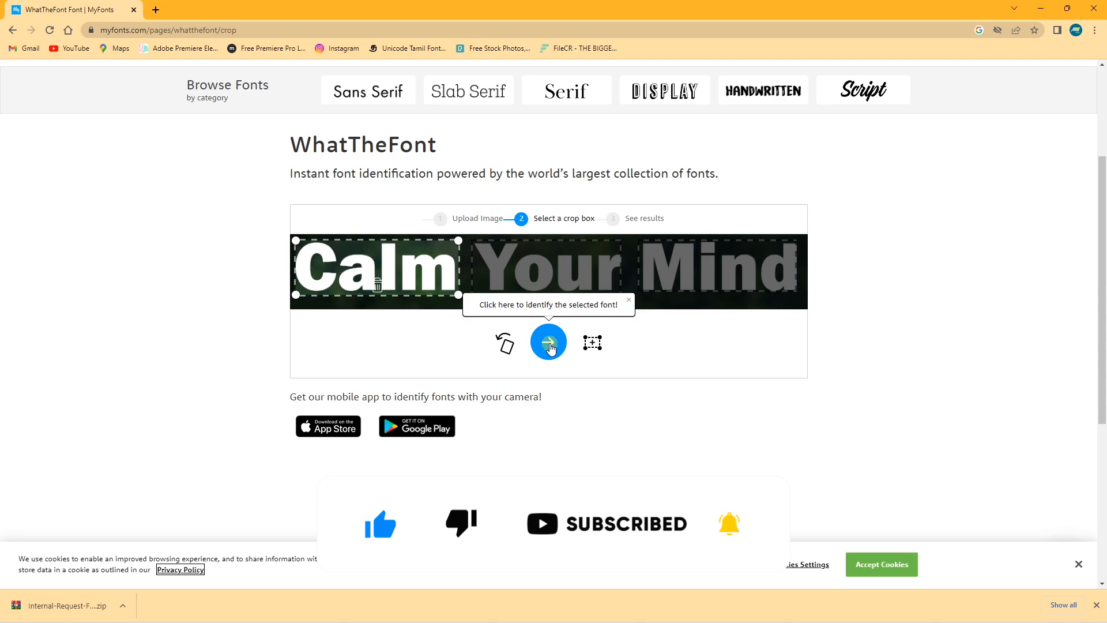
{"action": "left_click", "coordinate": [548, 343]}
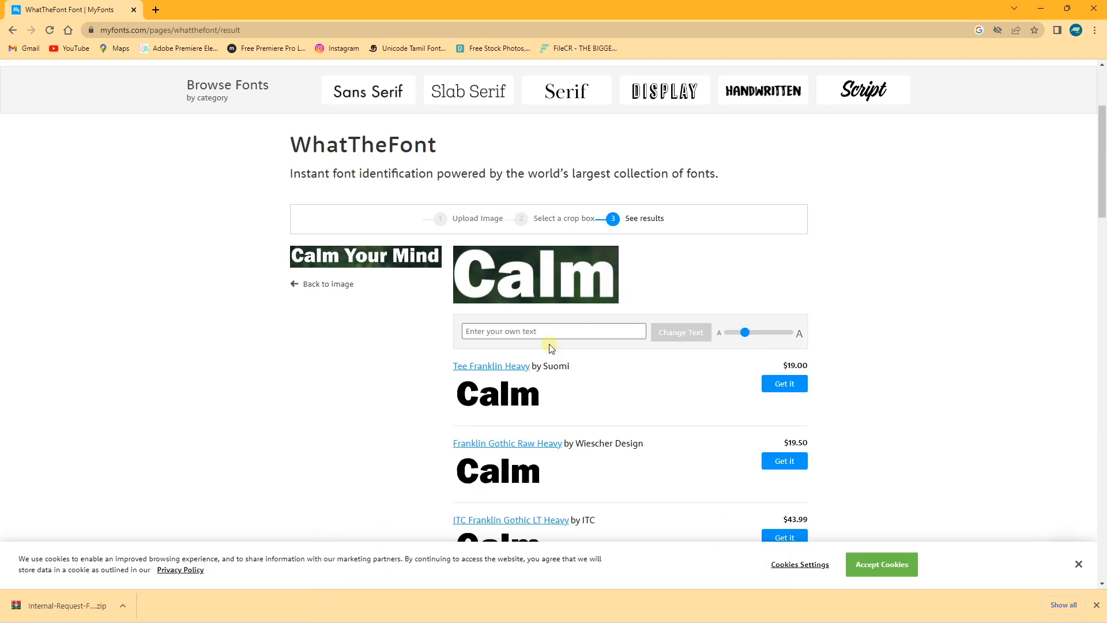
{"action": "scroll", "coordinate": [594, 375], "scroll_direction": "down", "scroll_amount": 3}
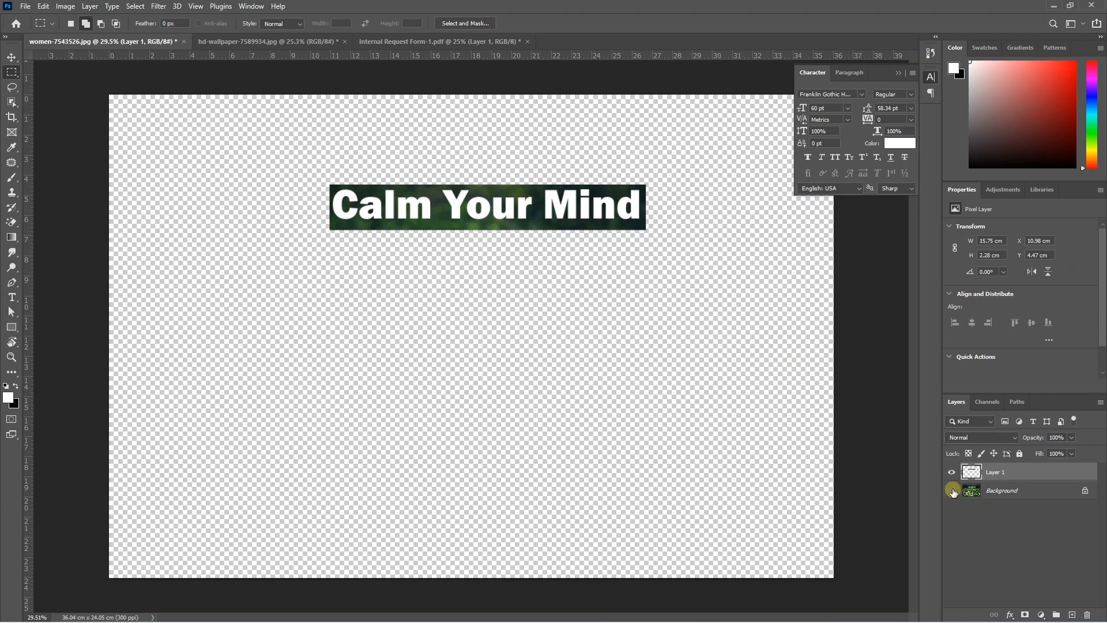
- Switch back to Photoshop, show the Background layer again and delete Layer 1
{"action": "left_click", "coordinate": [952, 490]}
{"action": "left_click_drag", "start_coordinate": [1001, 475], "coordinate": [1087, 615]}
{"action": "key", "text": "v"}
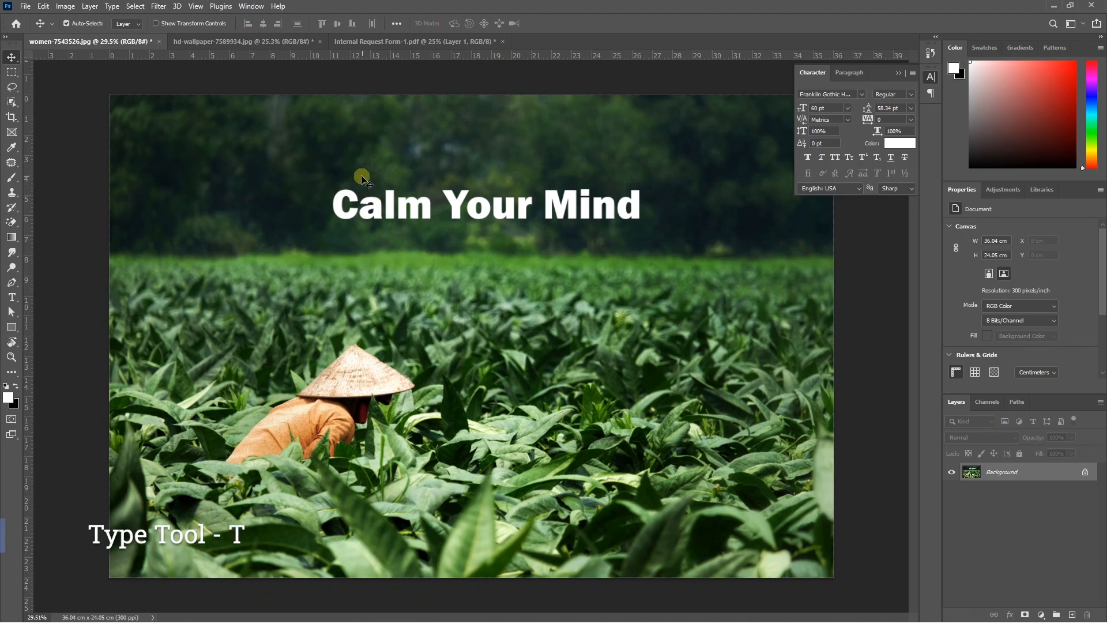
- Add the text "Everything is Beautiful" above the headline and set its font to Franklin Gothic Heavy Regular
{"action": "key", "text": "t"}
{"action": "left_click", "coordinate": [349, 154]}
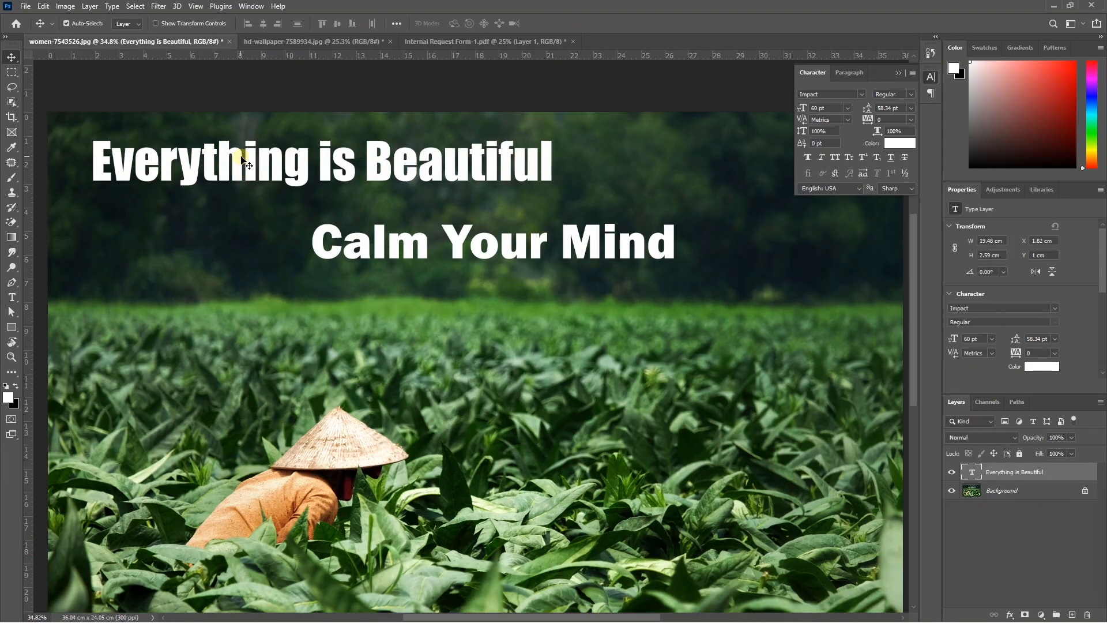
{"action": "double_click", "coordinate": [272, 166]}
{"action": "left_click", "coordinate": [120, 23]}
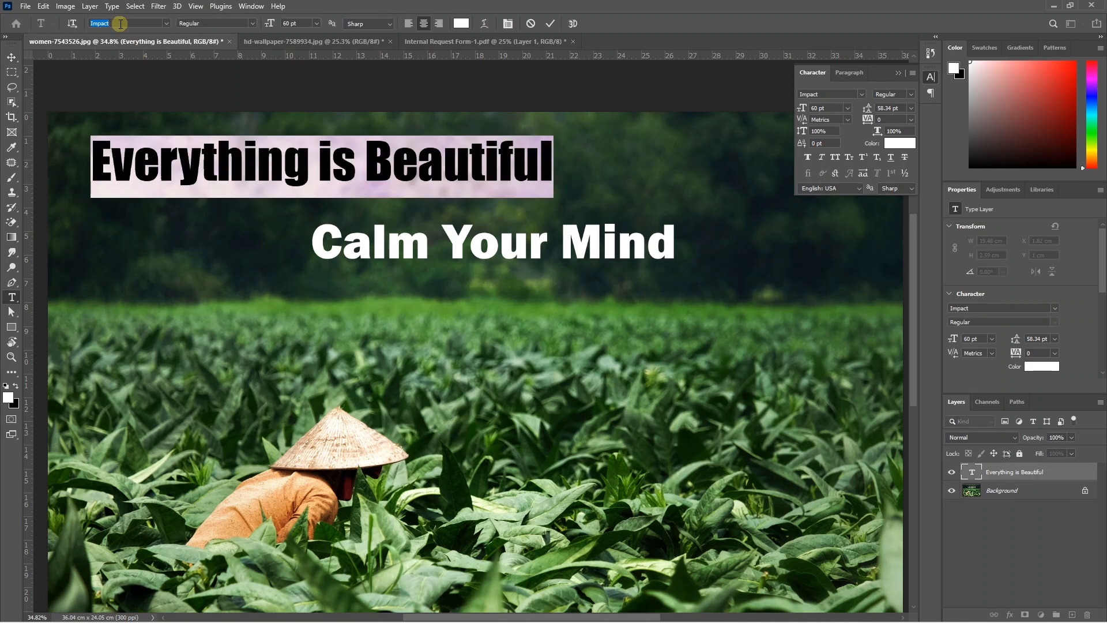
{"action": "type", "text": "frank"}
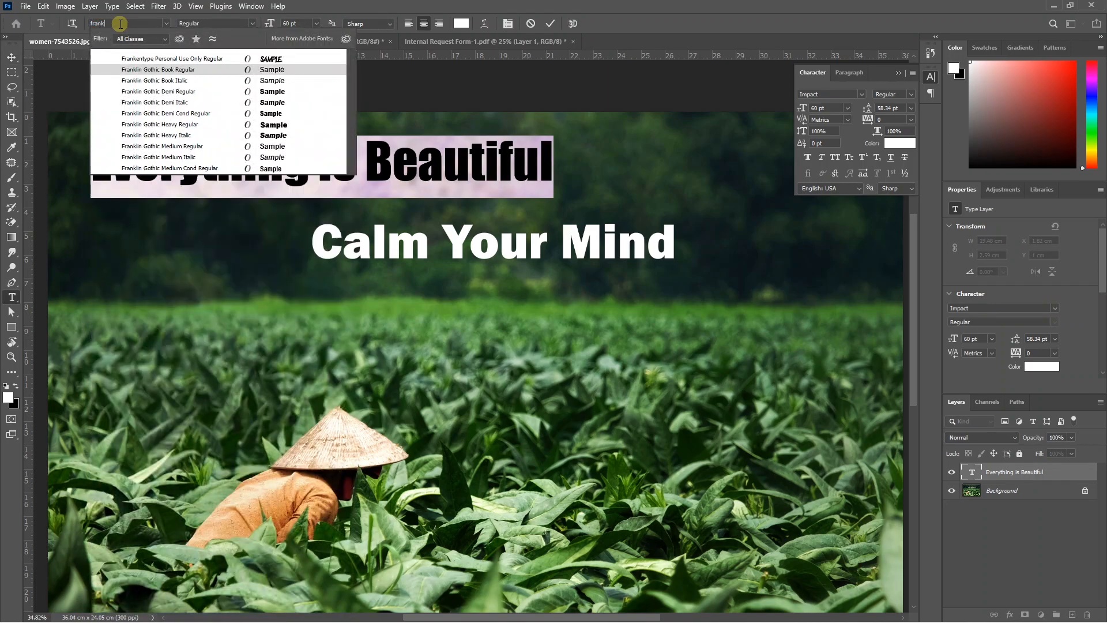
{"action": "left_click", "coordinate": [164, 125]}
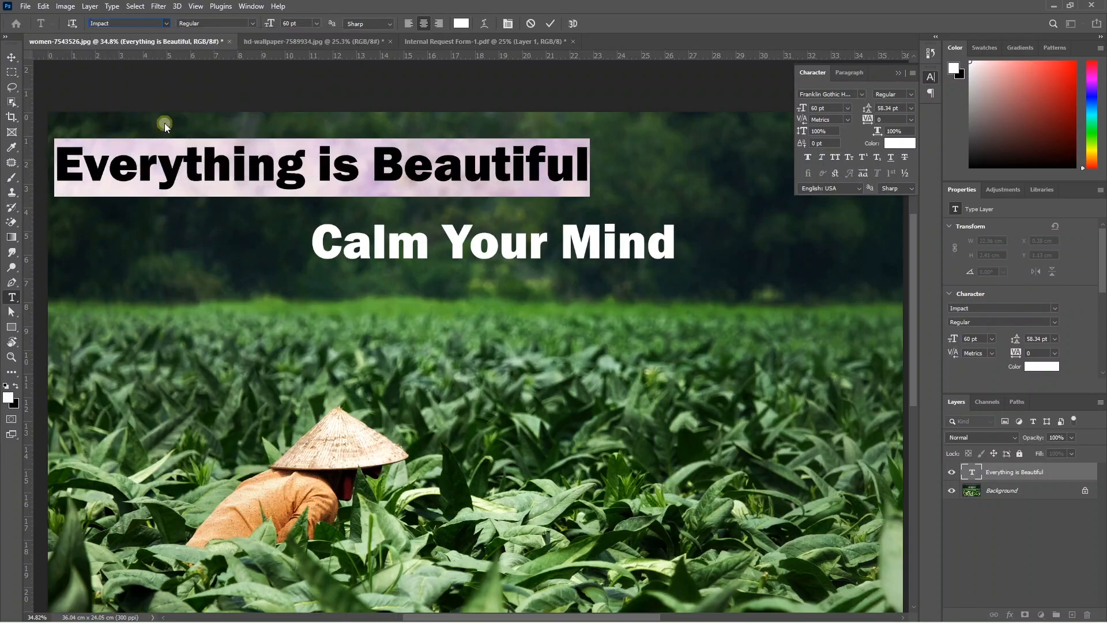
- Move the new text below "Calm Your Mind" and place horizontal guides along the upper and lower edges of the headline's letters
{"action": "left_click_drag", "start_coordinate": [228, 168], "coordinate": [328, 173]}
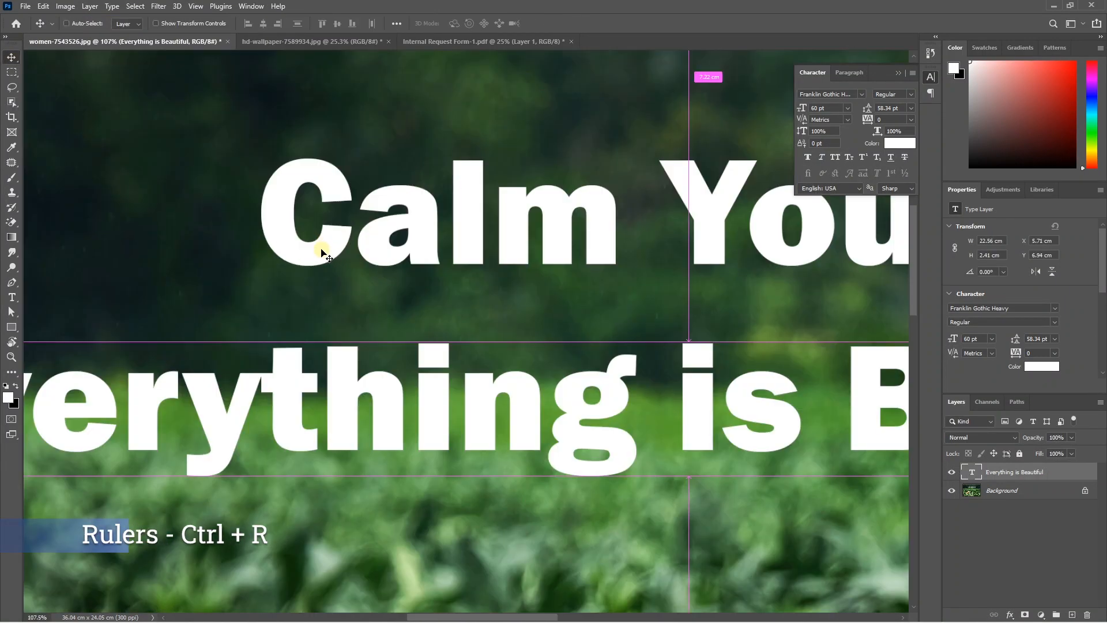
{"action": "key", "text": "ctrl+r"}
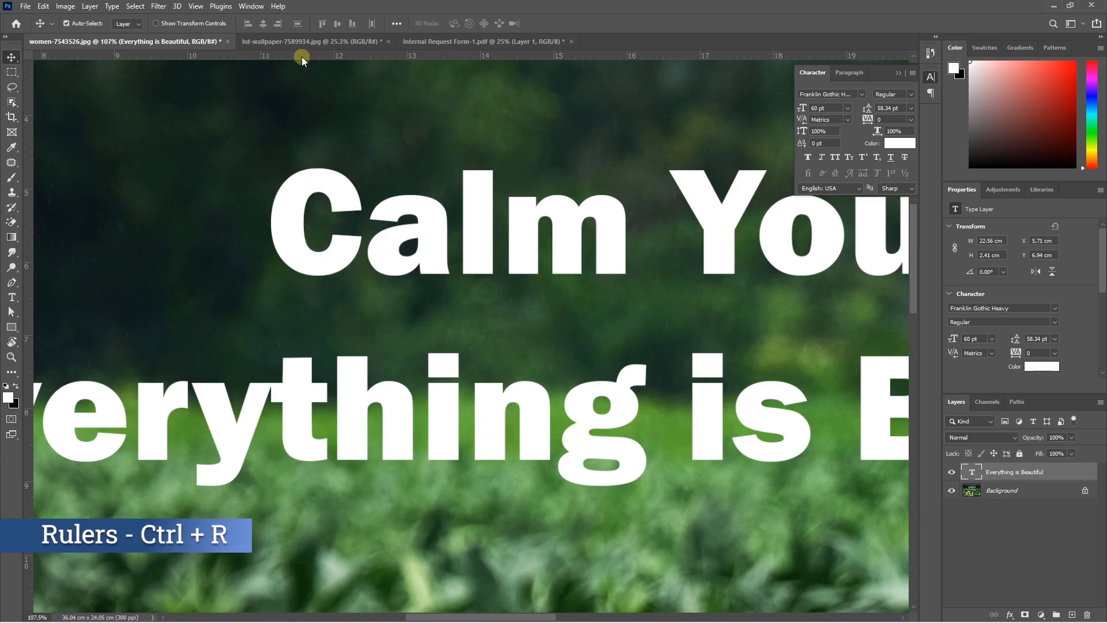
{"action": "left_click_drag", "start_coordinate": [264, 53], "coordinate": [354, 168]}
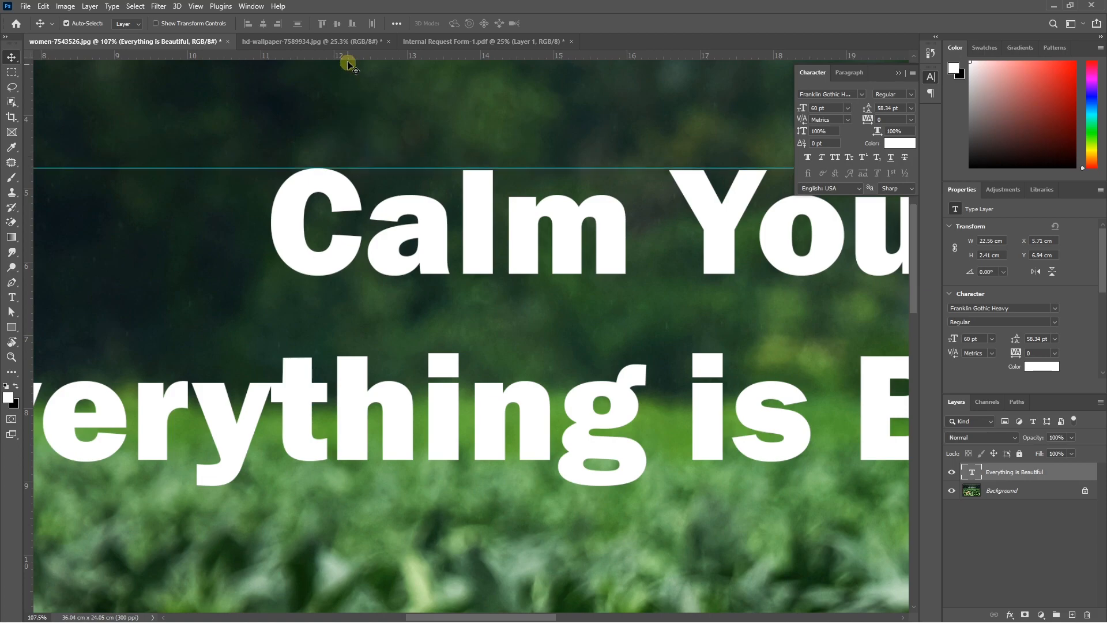
{"action": "left_click_drag", "start_coordinate": [344, 56], "coordinate": [367, 275]}
- Move the "Everything is Beautiful" text onto the headline so its capital letters sit between the two guides
{"action": "scroll", "coordinate": [383, 292], "scroll_direction": "down", "scroll_amount": 3}
{"action": "left_click_drag", "start_coordinate": [249, 369], "coordinate": [434, 253]}
{"action": "scroll", "coordinate": [176, 301], "scroll_direction": "down", "scroll_amount": 3}
{"action": "left_click_drag", "start_coordinate": [287, 301], "coordinate": [290, 300]}
- Scale the new text proportionally to 103.73% so its capital letters match the headline's height between the guides
{"action": "key", "text": "ctrl+t"}
{"action": "scroll", "coordinate": [199, 274], "scroll_direction": "up", "scroll_amount": 2}
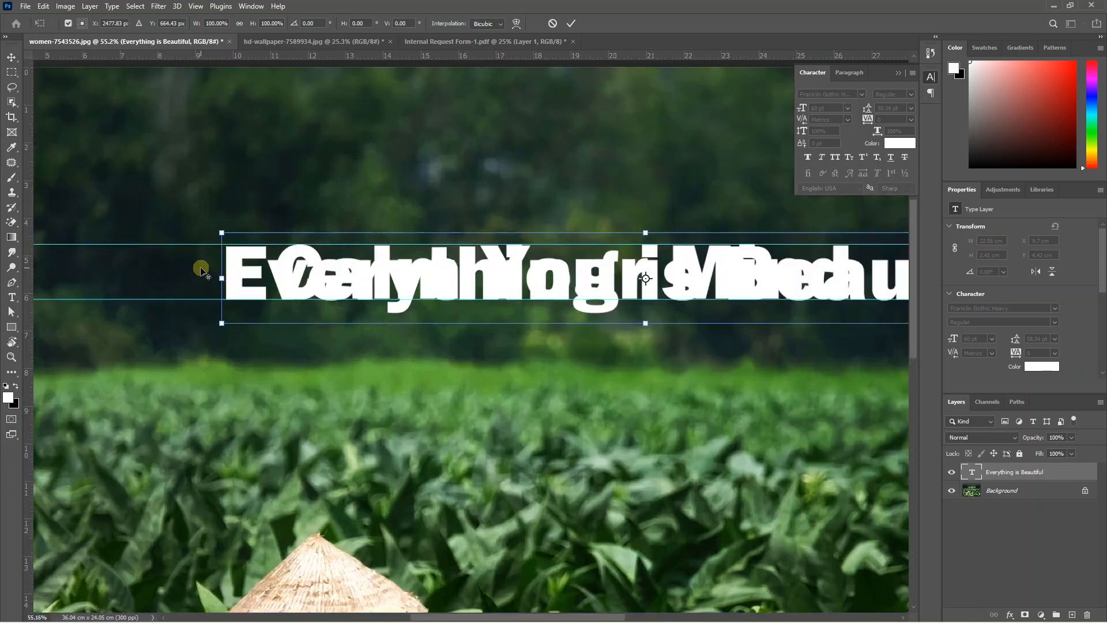
{"action": "scroll", "coordinate": [200, 271], "scroll_direction": "up", "scroll_amount": 3}
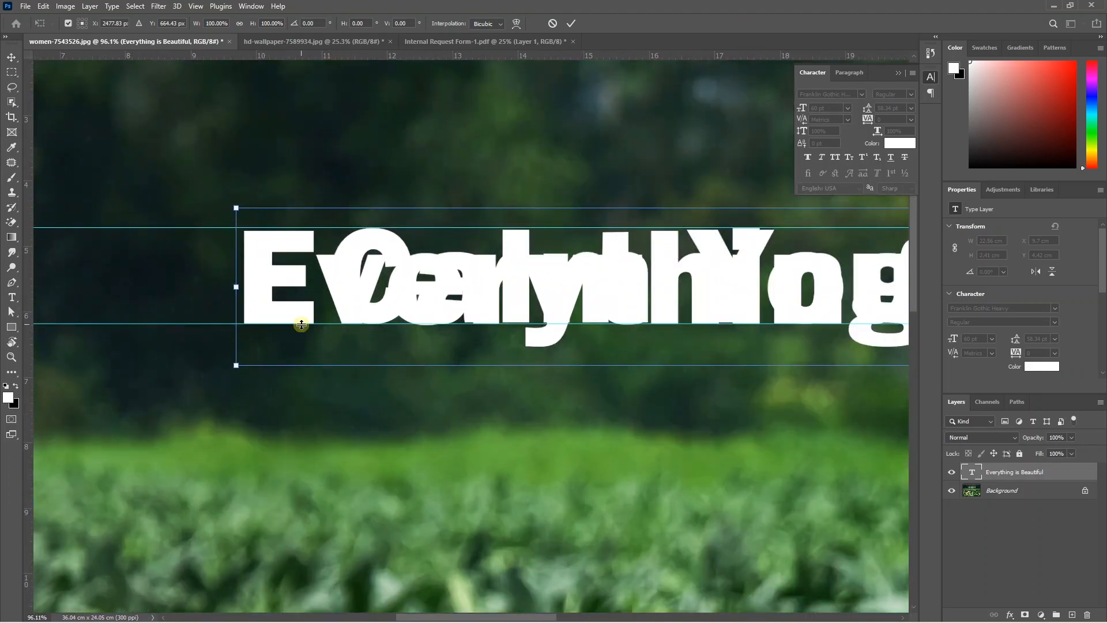
{"action": "scroll", "coordinate": [177, 284], "scroll_direction": "down", "scroll_amount": 5}
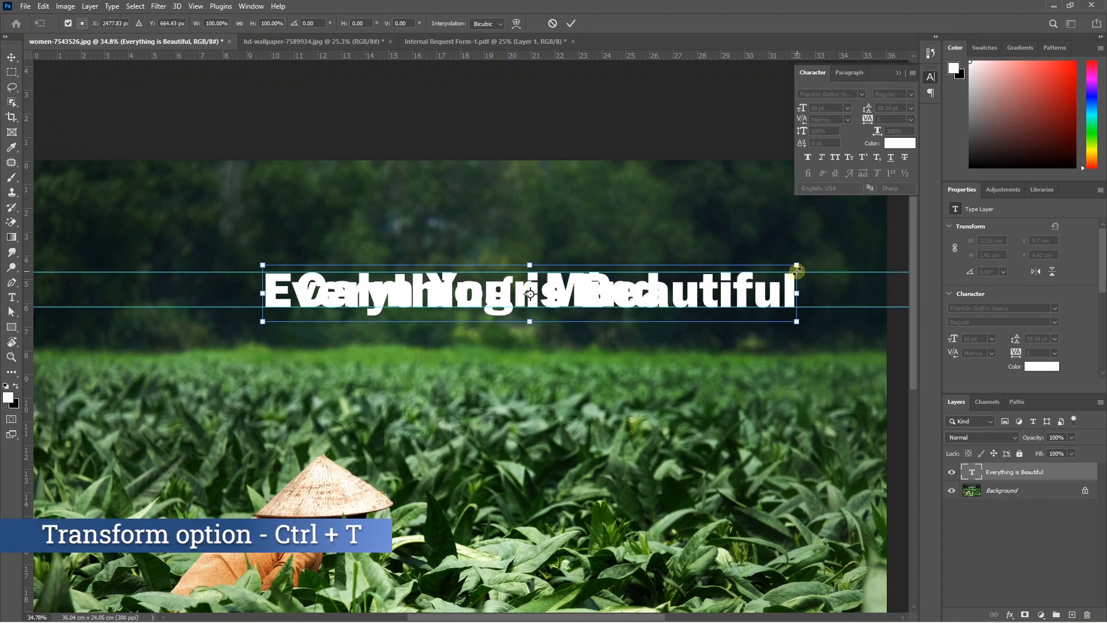
{"action": "left_click_drag", "start_coordinate": [795, 265], "coordinate": [815, 260]}
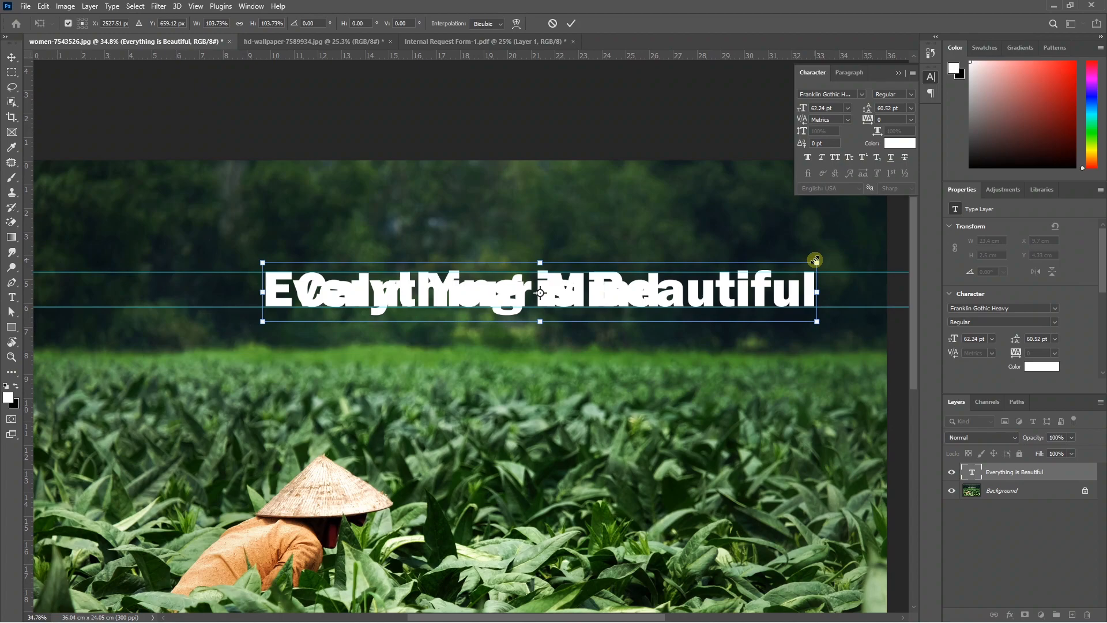
{"action": "key", "text": "Return"}
- Reposition the enlarged text between the guides and centre it horizontally on the Background layer
{"action": "scroll", "coordinate": [270, 298], "scroll_direction": "up", "scroll_amount": 3}
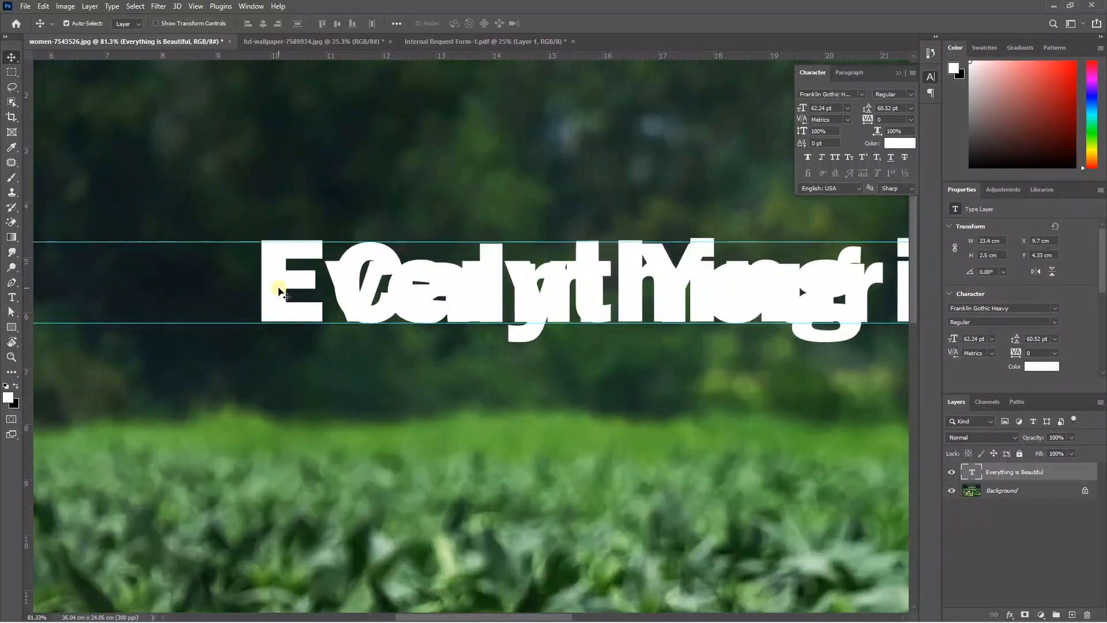
{"action": "scroll", "coordinate": [279, 290], "scroll_direction": "down", "scroll_amount": 4}
{"action": "mouse_move", "coordinate": [458, 231]}
{"action": "left_mouse_down"}
{"action": "mouse_move", "coordinate": [458, 255]}
{"action": "mouse_move", "coordinate": [455, 213]}
{"action": "left_mouse_up"}
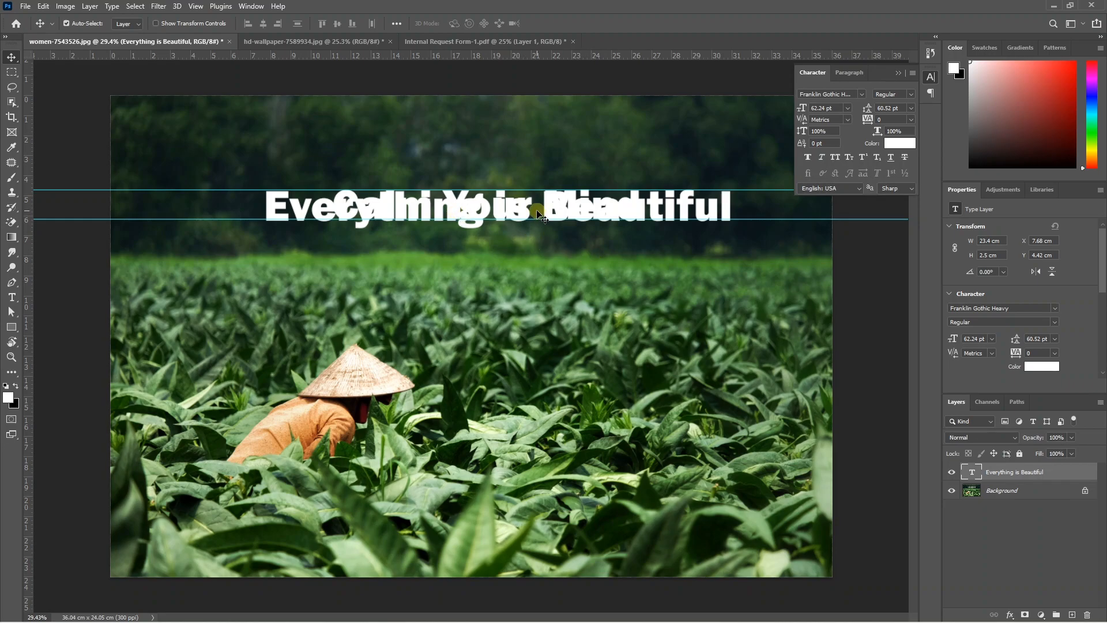
{"action": "left_click", "coordinate": [1002, 491], "text": "shift"}
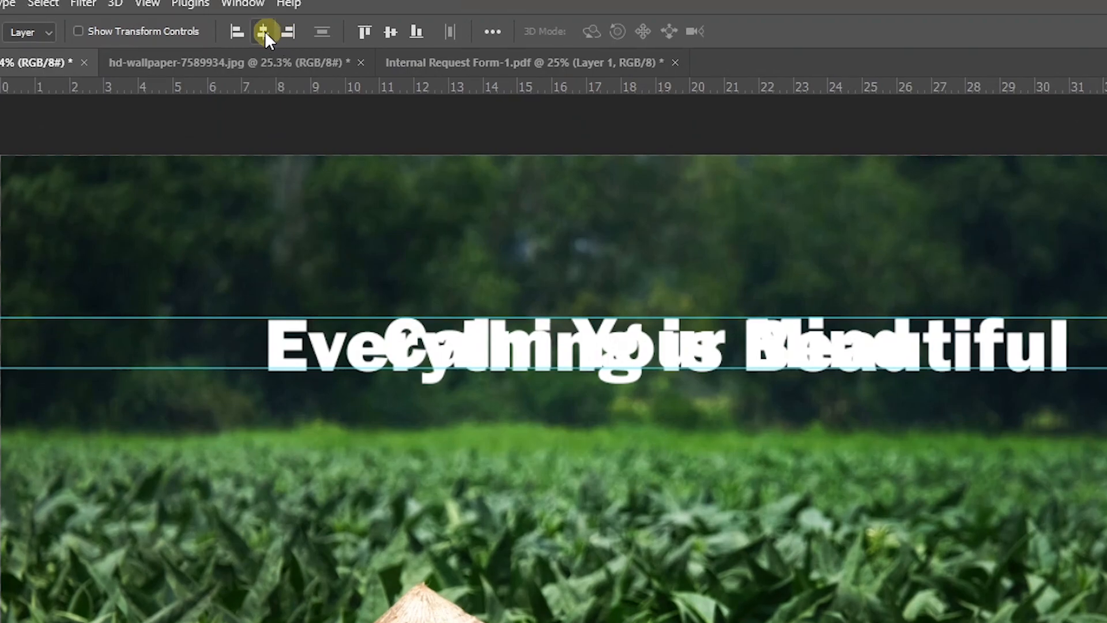
{"action": "left_click", "coordinate": [262, 31]}
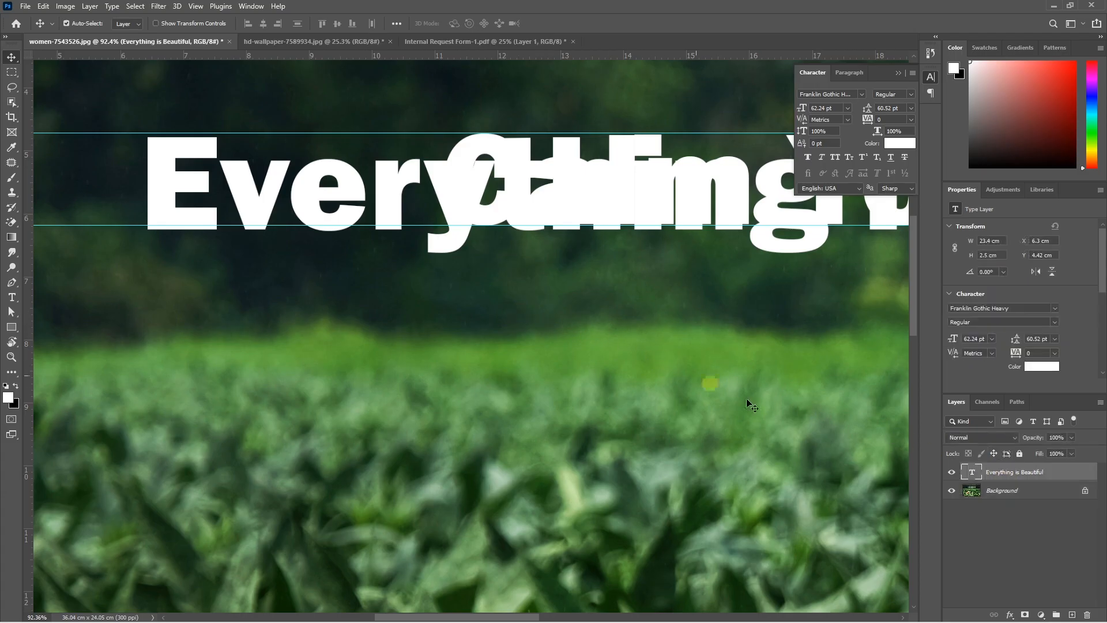
- Nudge the new text upward in small steps until its letters line up with the guides
{"action": "key", "text": "Up"}
{"action": "key", "text": "Up"}
{"action": "key", "text": "Up"}
{"action": "key", "text": "Up"}
{"action": "key", "text": "Up"}
{"action": "key", "text": "Up"}
{"action": "key", "text": "Up"}
{"action": "key", "text": "Up"}
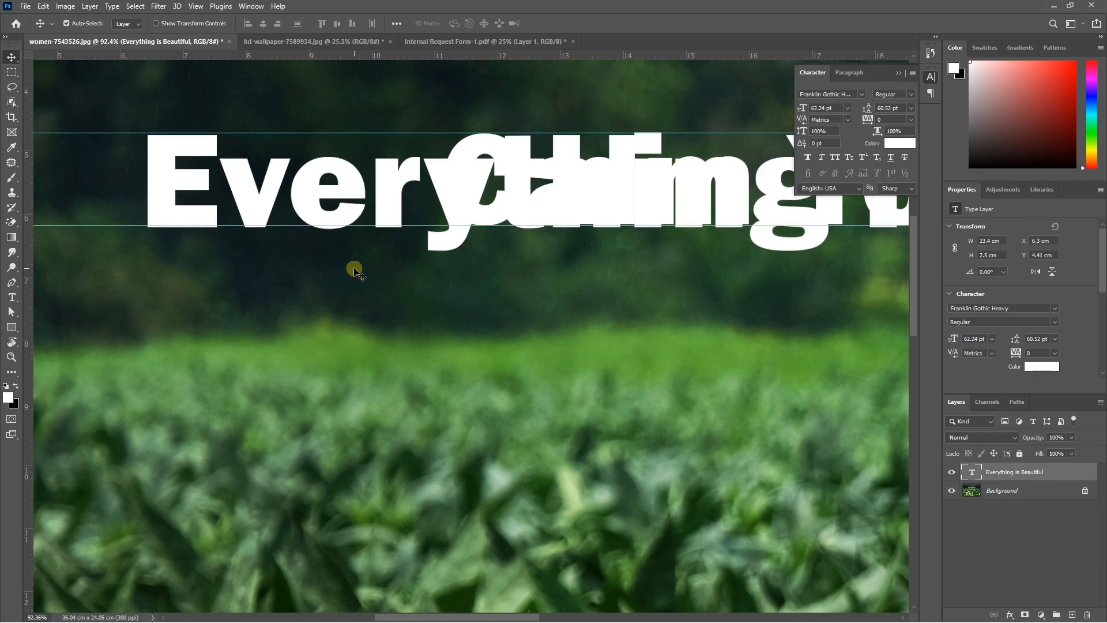
{"action": "scroll", "coordinate": [354, 270], "scroll_direction": "down", "scroll_amount": 6}
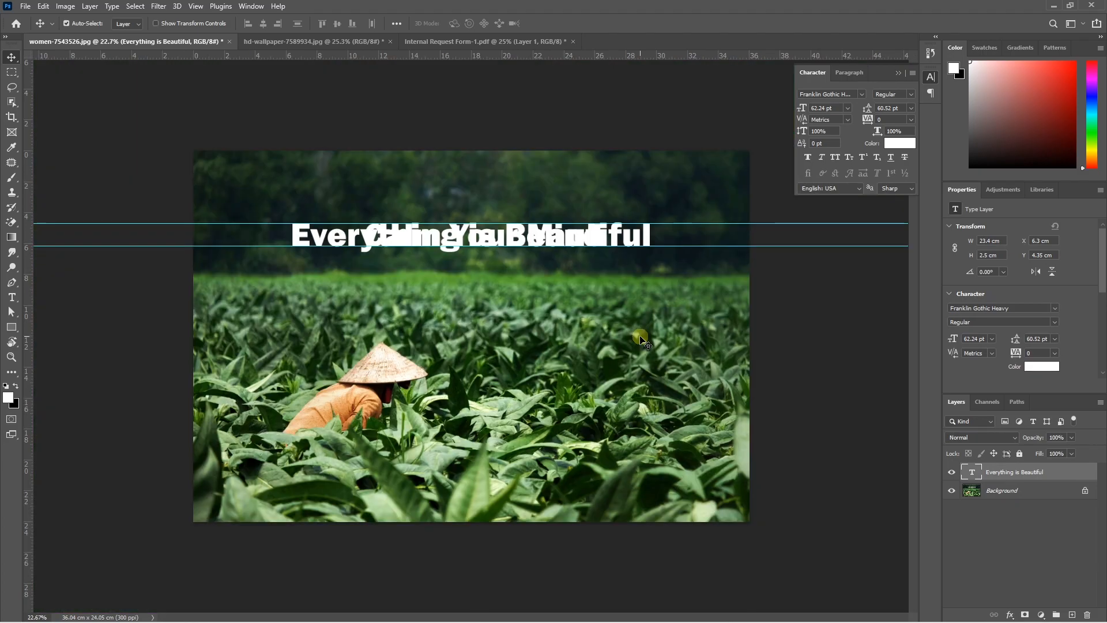
- Hide the "Everything is Beautiful" layer, make the Background layer active and clear all guides
{"action": "left_click", "coordinate": [951, 473]}
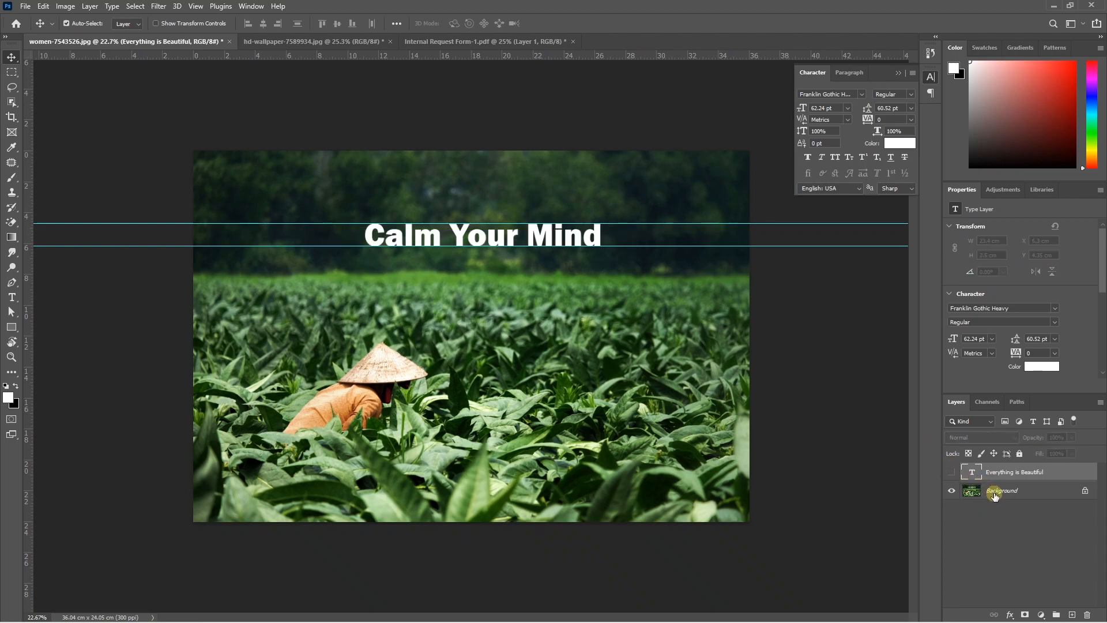
{"action": "left_click", "coordinate": [995, 496]}
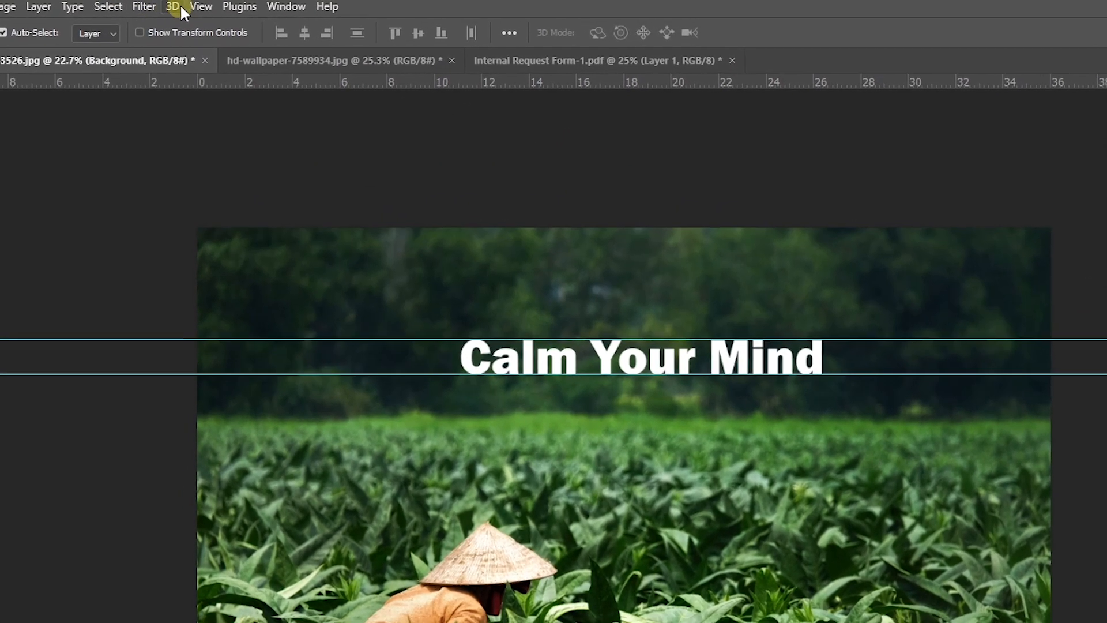
{"action": "left_click", "coordinate": [200, 7]}
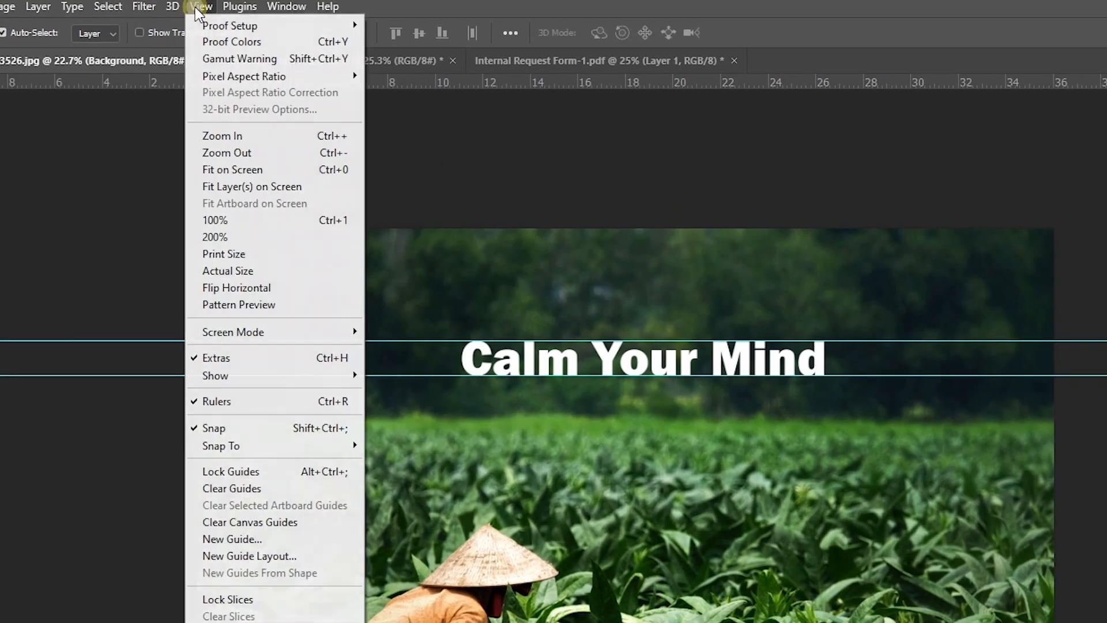
{"action": "left_click", "coordinate": [249, 489]}
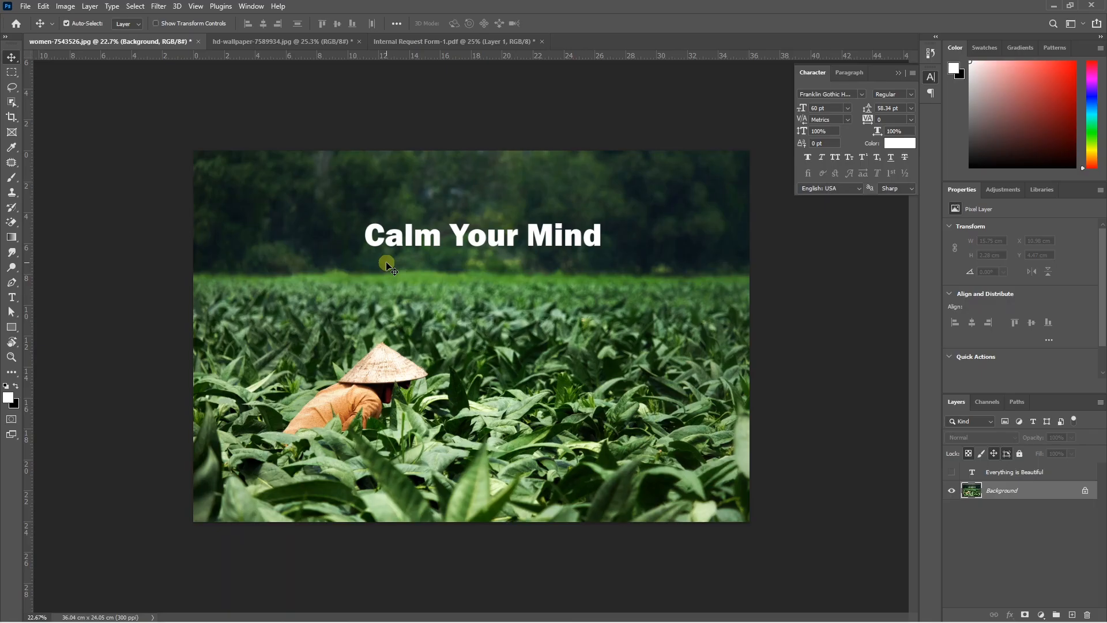
- Draw a rectangular selection of about 15.7 by 2.1 cm around the "Calm Your Mind" headline
{"action": "key", "text": "m"}
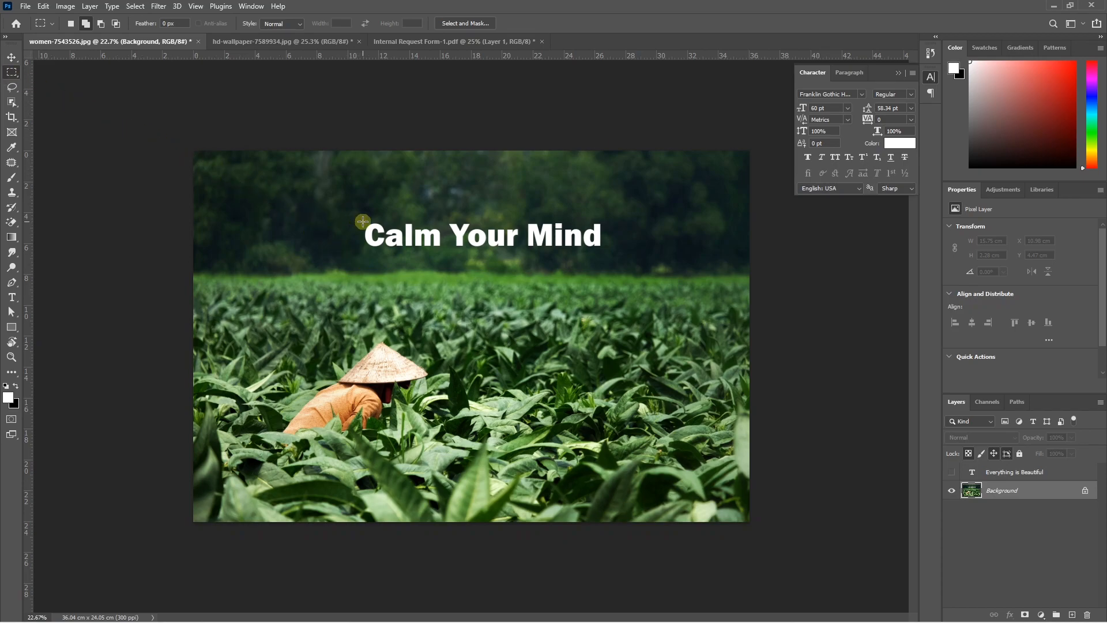
{"action": "left_click_drag", "start_coordinate": [363, 220], "coordinate": [604, 252]}
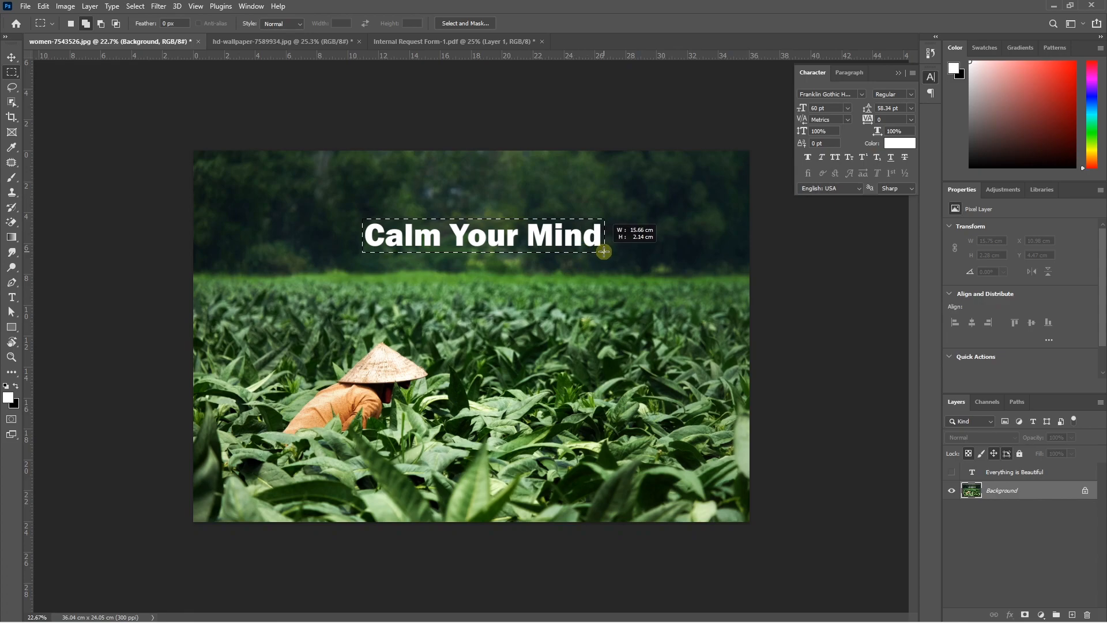
{"action": "scroll", "coordinate": [495, 249], "scroll_direction": "up", "scroll_amount": 3}
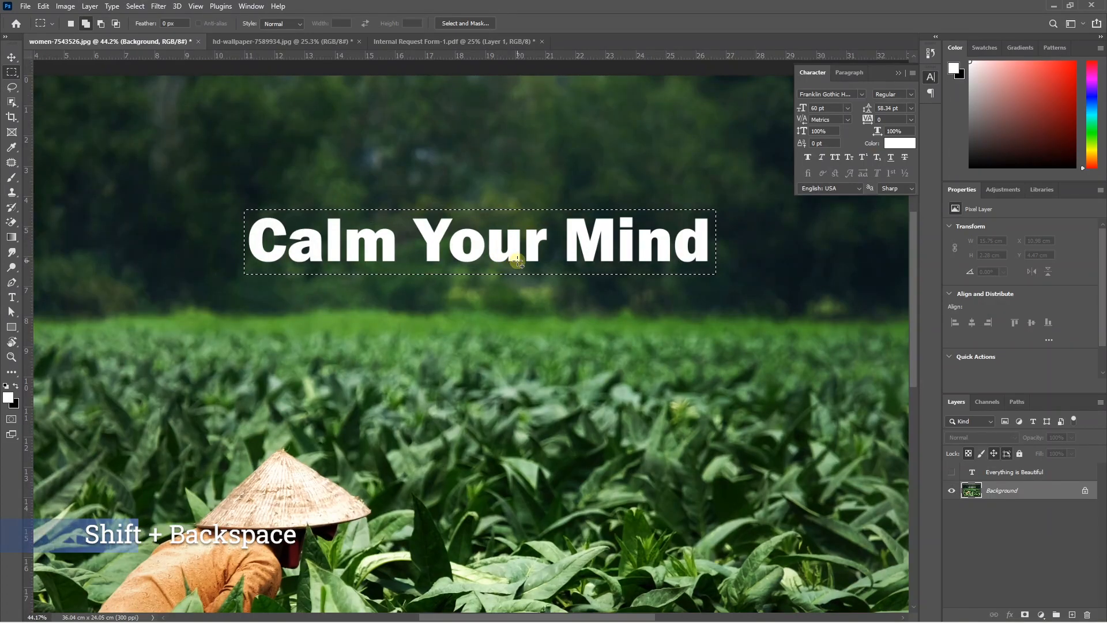
- Fill the headline selection using Content-Aware contents with Color Adaptation, Normal mode and 100% opacity
{"action": "key", "text": "shift+BackSpace"}
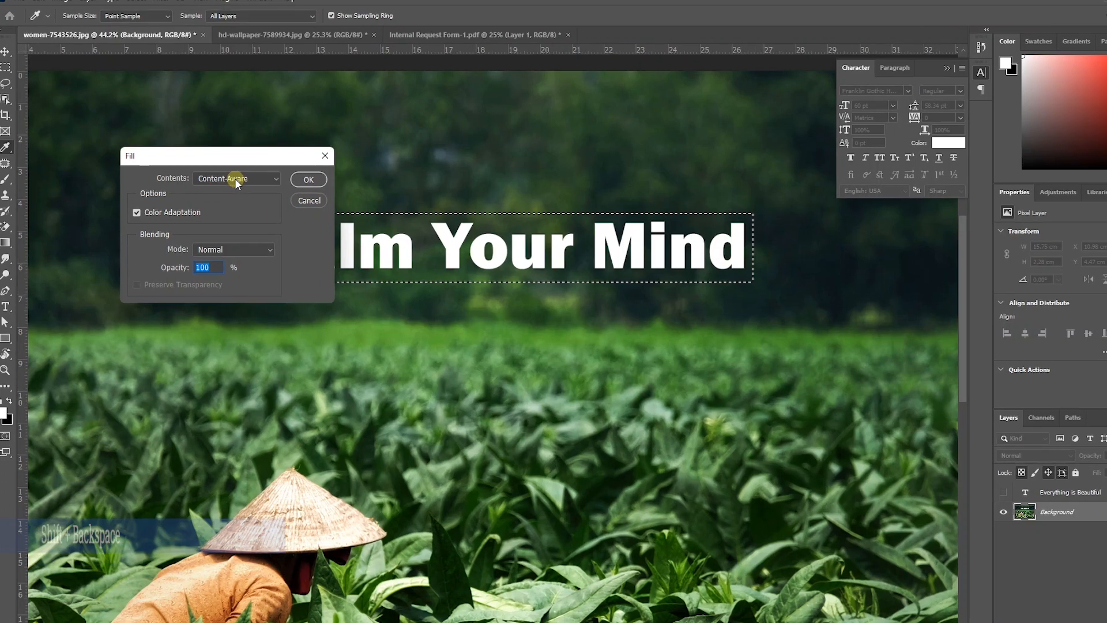
{"action": "left_click", "coordinate": [227, 177]}
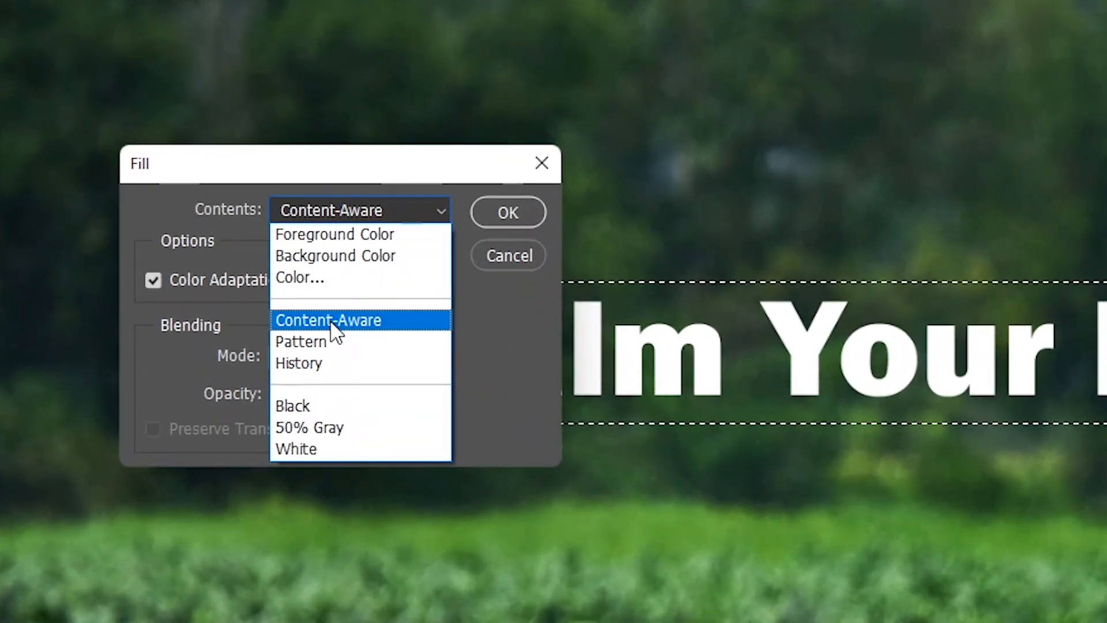
{"action": "left_click", "coordinate": [331, 322]}
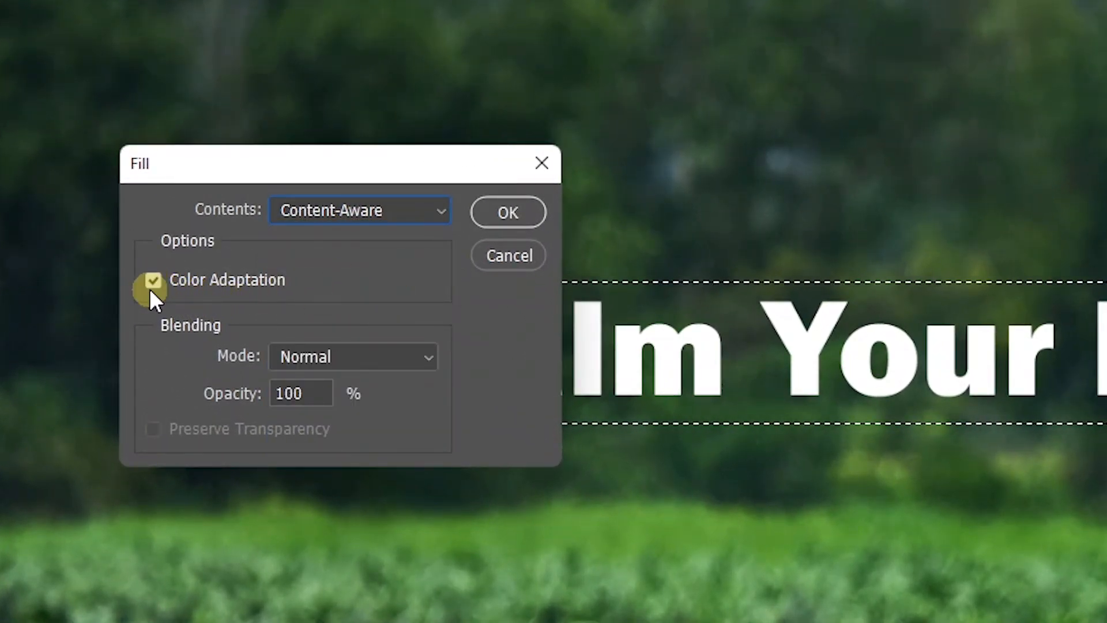
{"action": "left_click", "coordinate": [500, 211]}
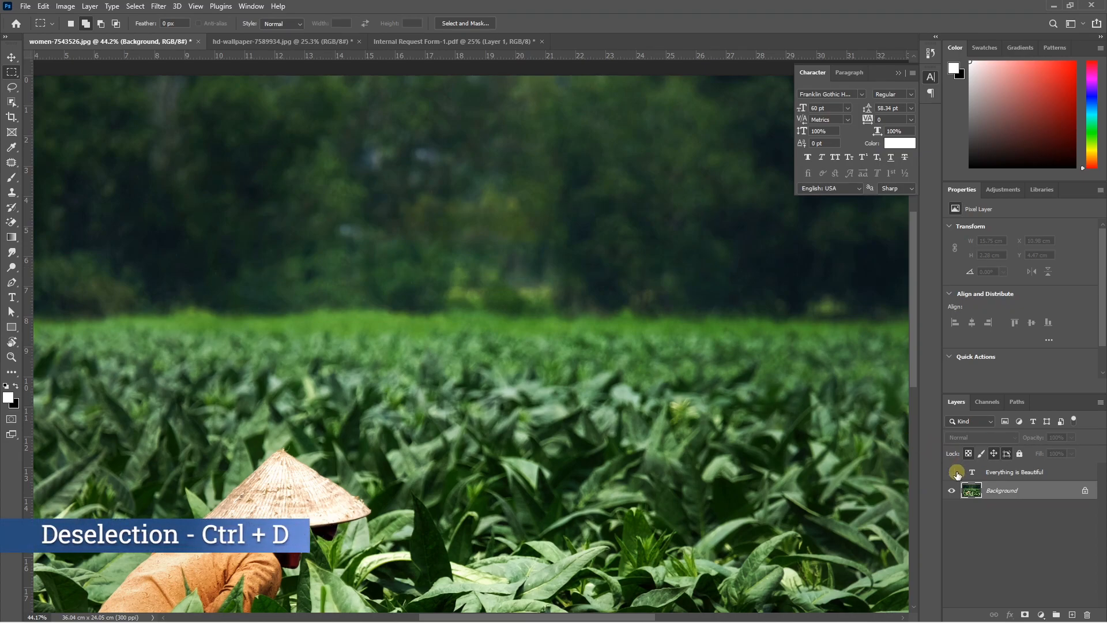
- Deselect, show the "Everything is Beautiful" layer again to check it, and switch to the hd-wallpaper-7589934.jpg document
{"action": "scroll", "coordinate": [542, 340], "scroll_direction": "down", "scroll_amount": 5}
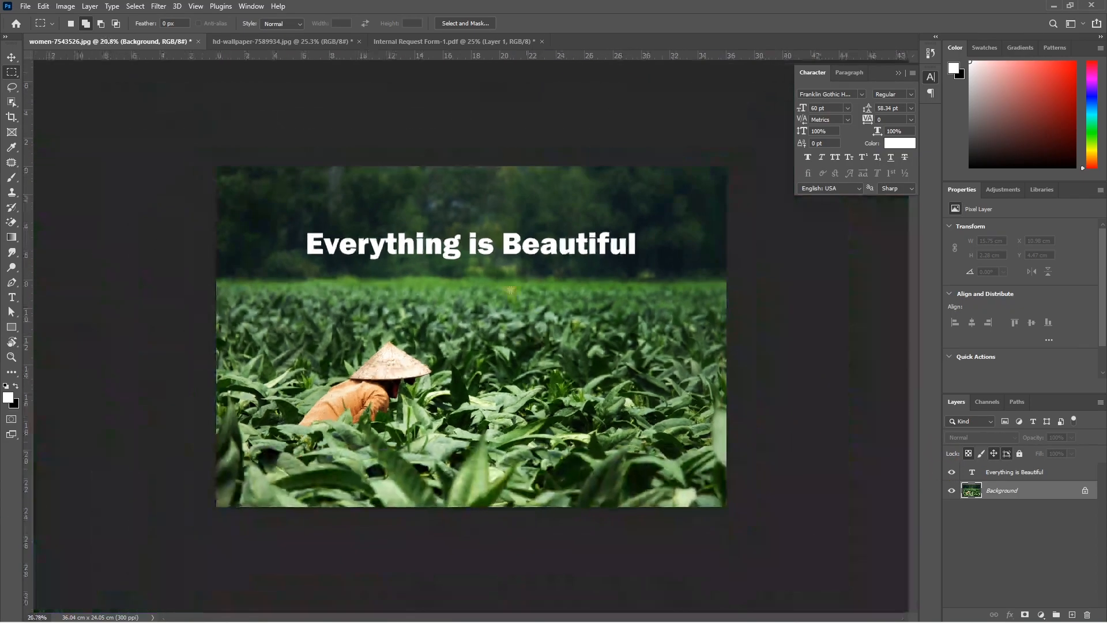
{"action": "scroll", "coordinate": [472, 250], "scroll_direction": "up", "scroll_amount": 3}
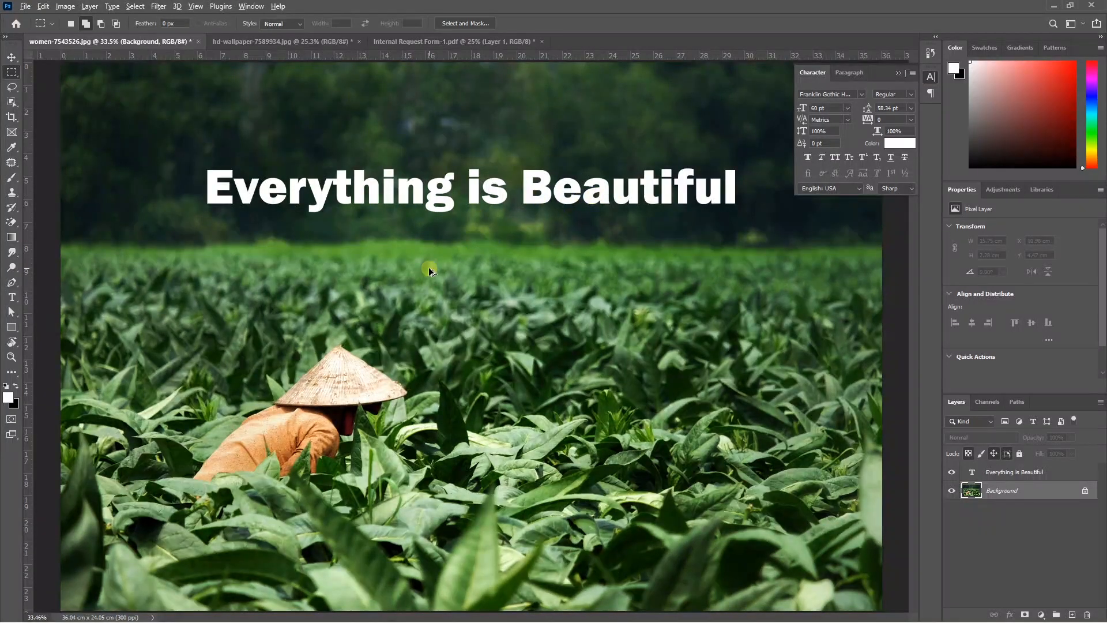
{"action": "scroll", "coordinate": [428, 267], "scroll_direction": "down", "scroll_amount": 2}
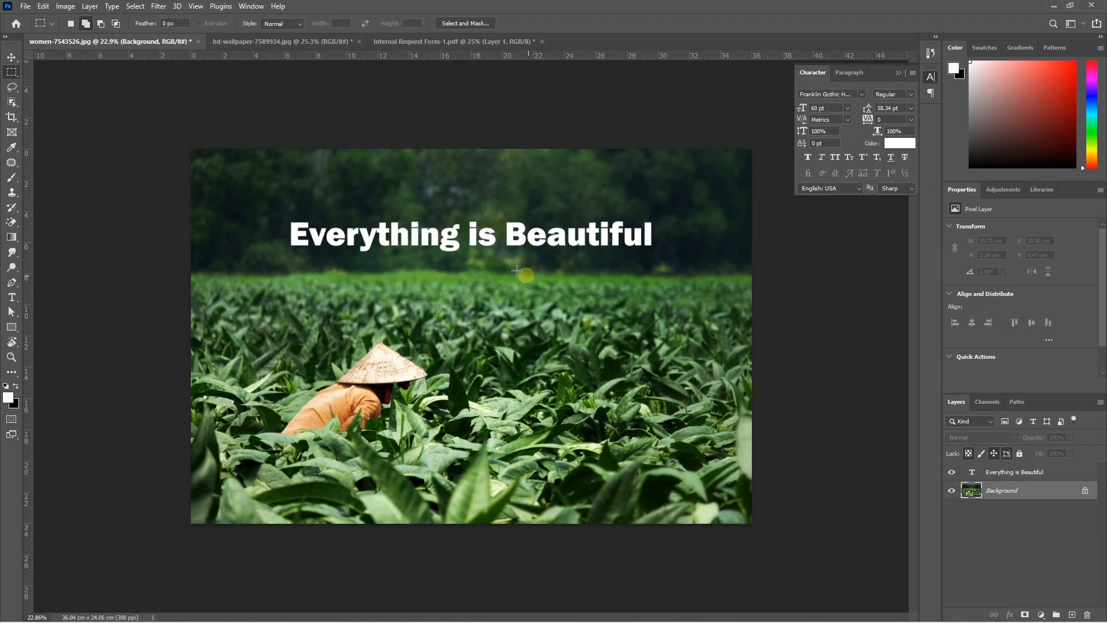
{"action": "left_click", "coordinate": [296, 41]}
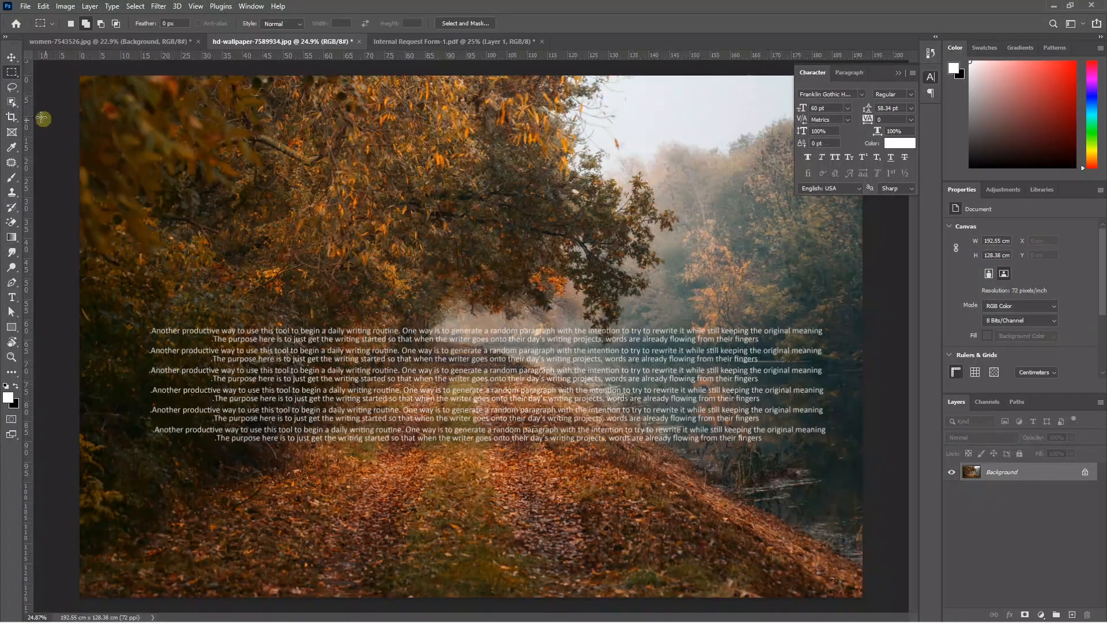
- Try to remove the white paragraph block with a rectangular selection and a Content-Aware fill, and undo the attempt
{"action": "right_click", "coordinate": [13, 73]}
{"action": "left_click_drag", "start_coordinate": [143, 319], "coordinate": [835, 450]}
{"action": "key", "text": "Delete"}
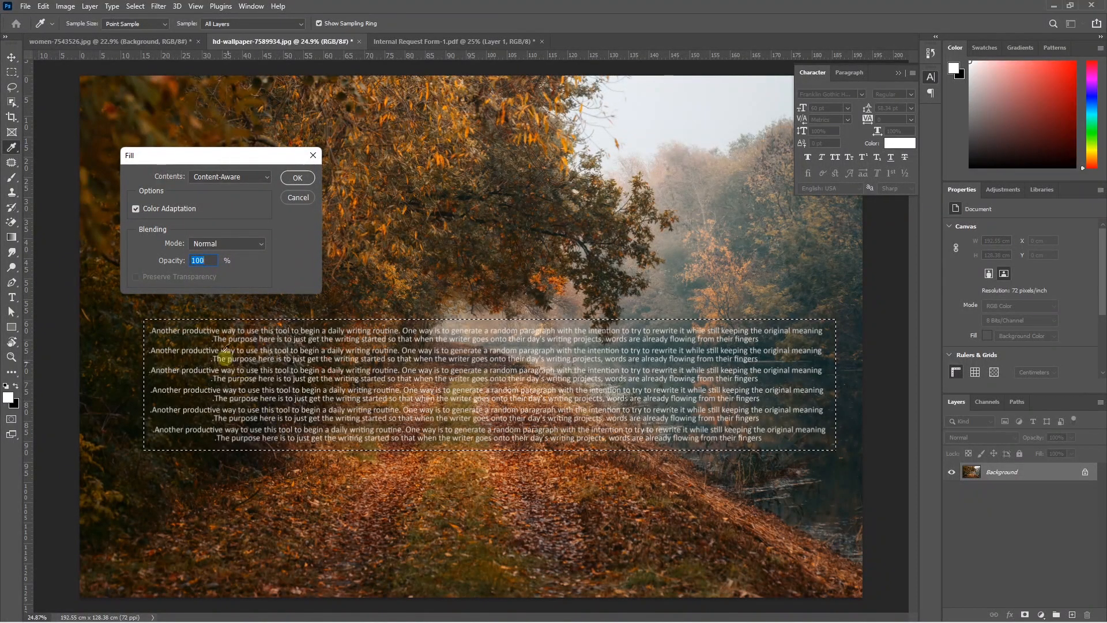
{"action": "left_click", "coordinate": [294, 197]}
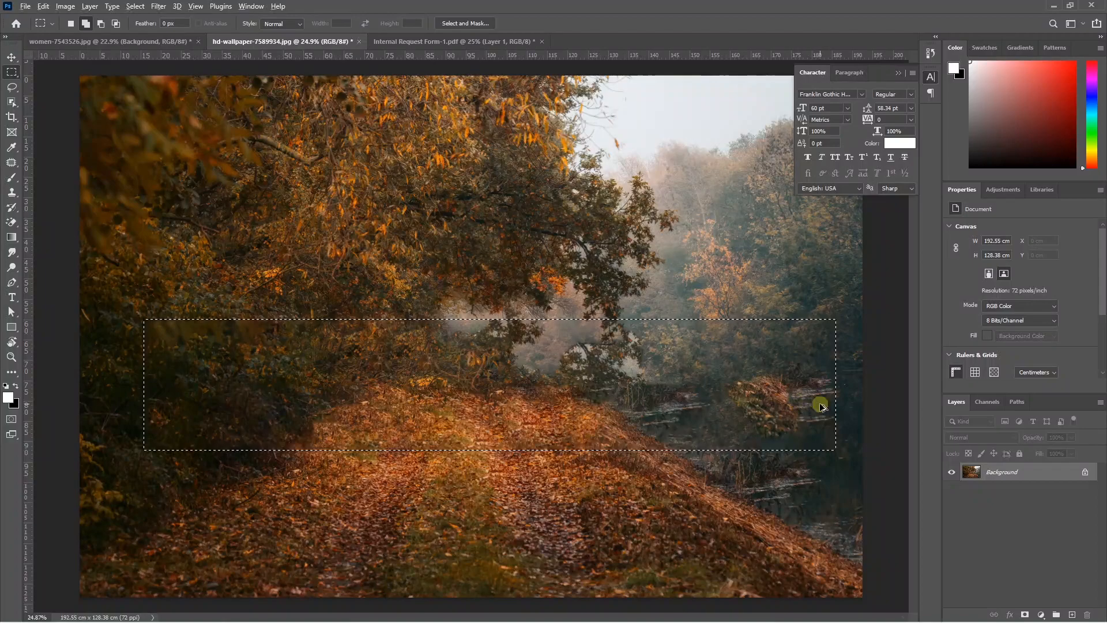
{"action": "scroll", "coordinate": [819, 403], "scroll_direction": "up", "scroll_amount": 3}
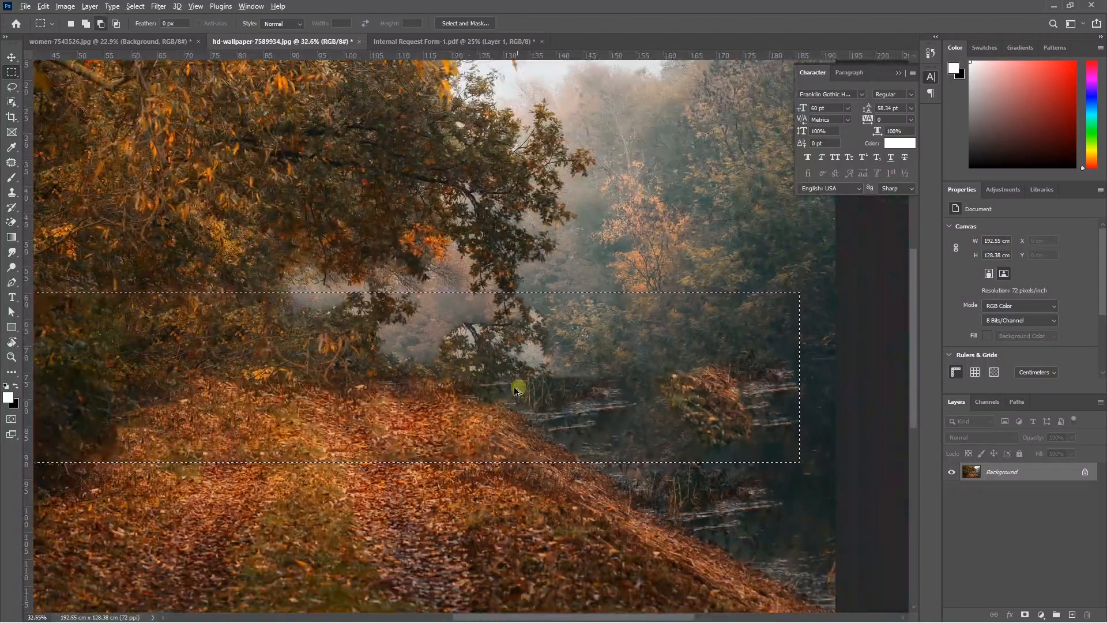
{"action": "scroll", "coordinate": [519, 384], "scroll_direction": "down", "scroll_amount": 3}
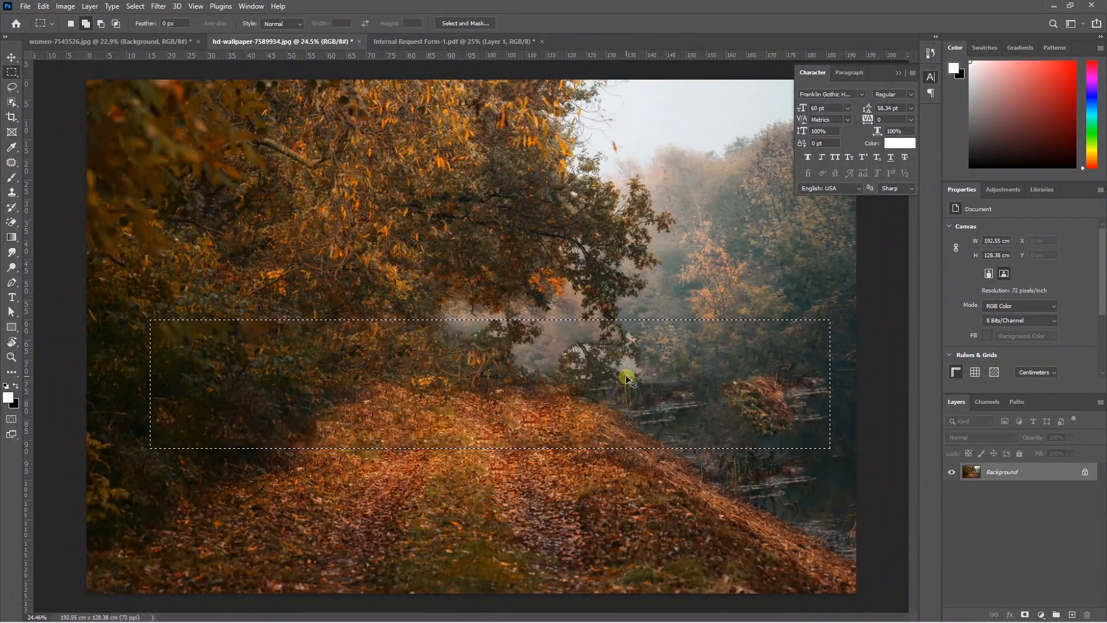
{"action": "key", "text": "ctrl+v"}
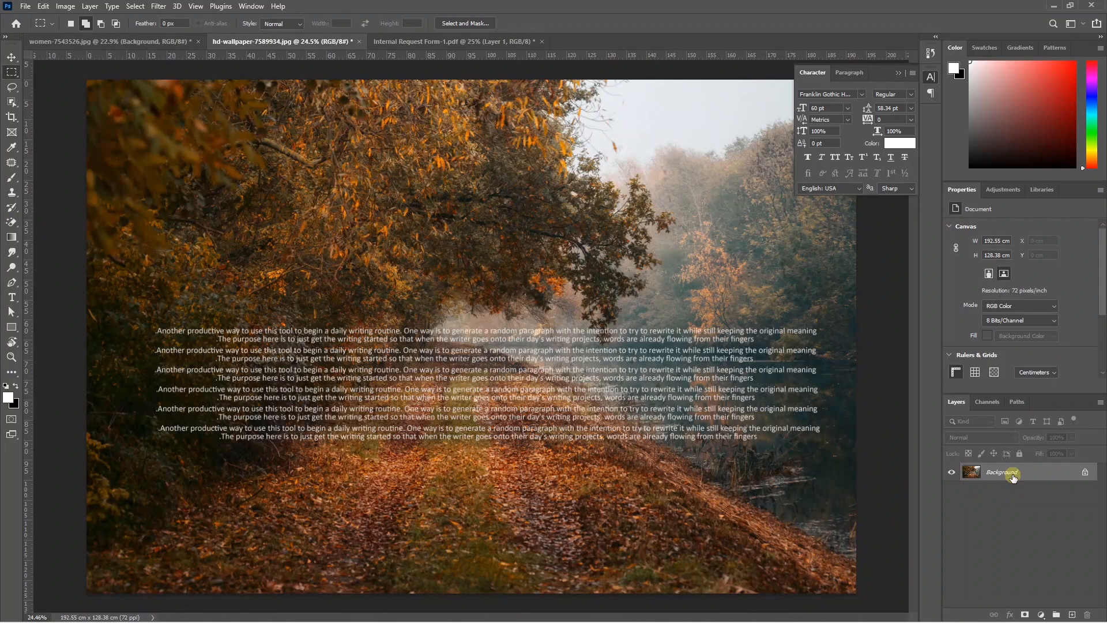
- Duplicate the Background layer of the autumn path image and hide the original layer
{"action": "left_click", "coordinate": [1013, 477]}
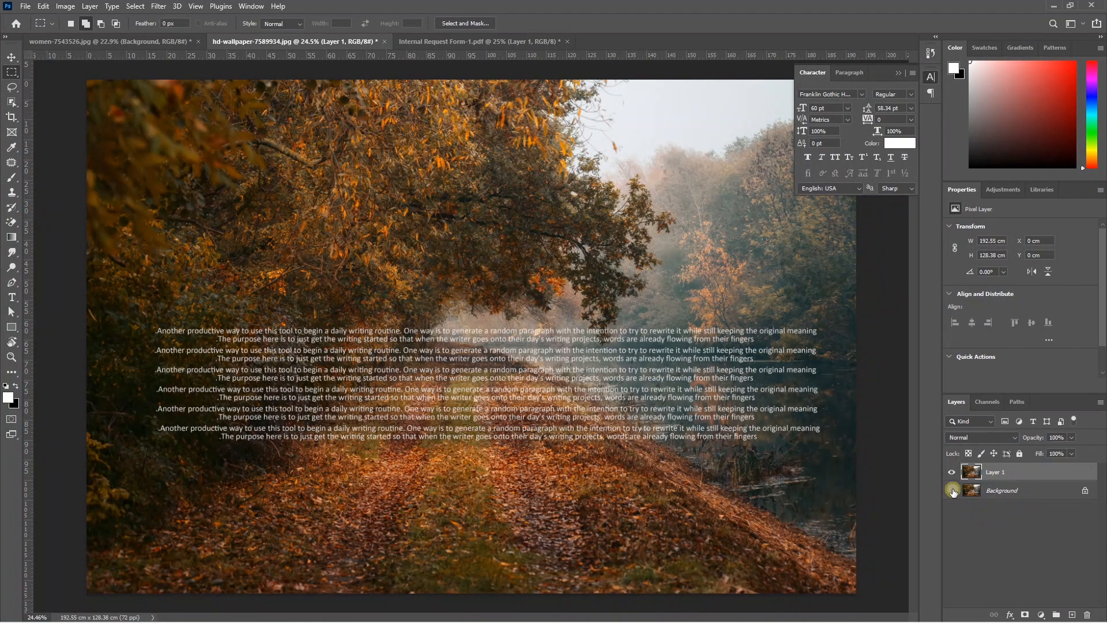
{"action": "scroll", "coordinate": [501, 362], "scroll_direction": "up", "scroll_amount": 10}
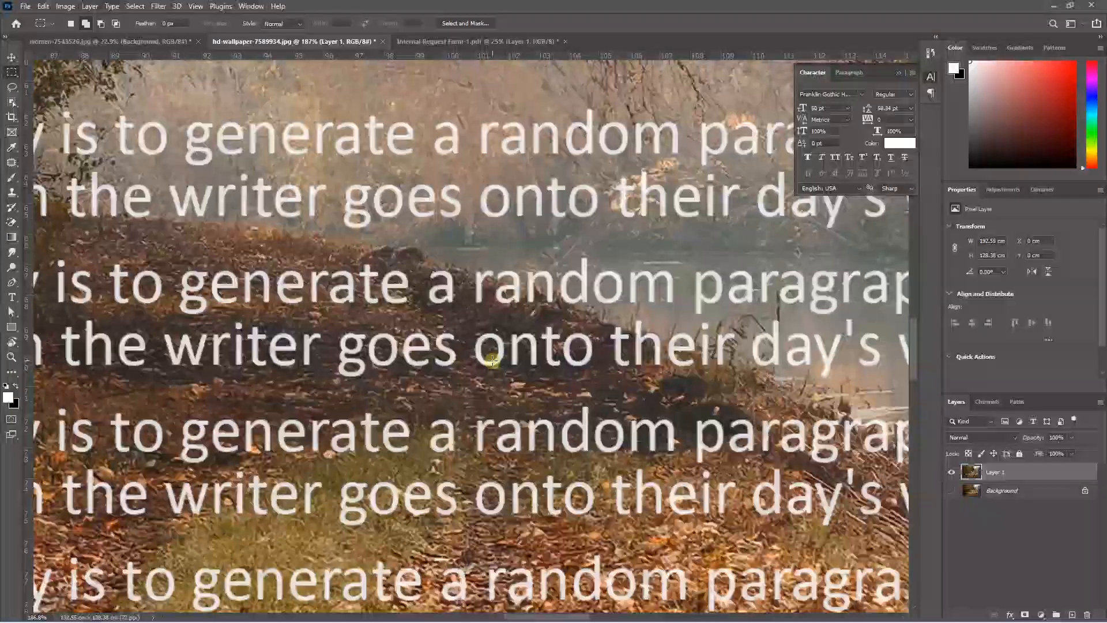
- Select the white paragraph text with Color Range, using Sampled Colors picked from a letter and a Fuzziness of 138
{"action": "left_click", "coordinate": [134, 6]}
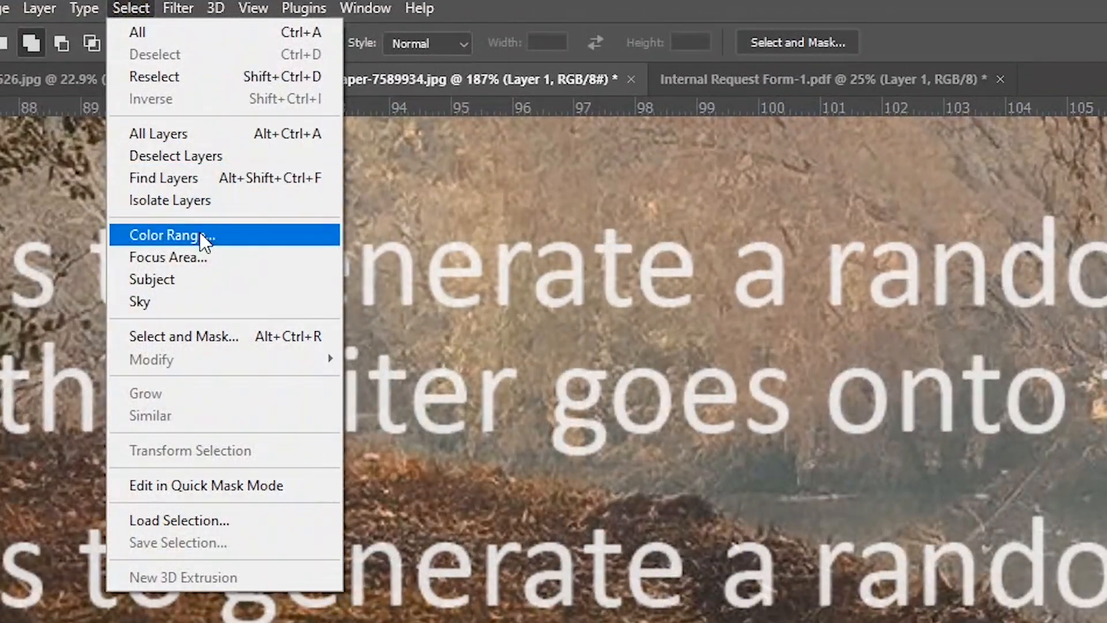
{"action": "left_click", "coordinate": [197, 233]}
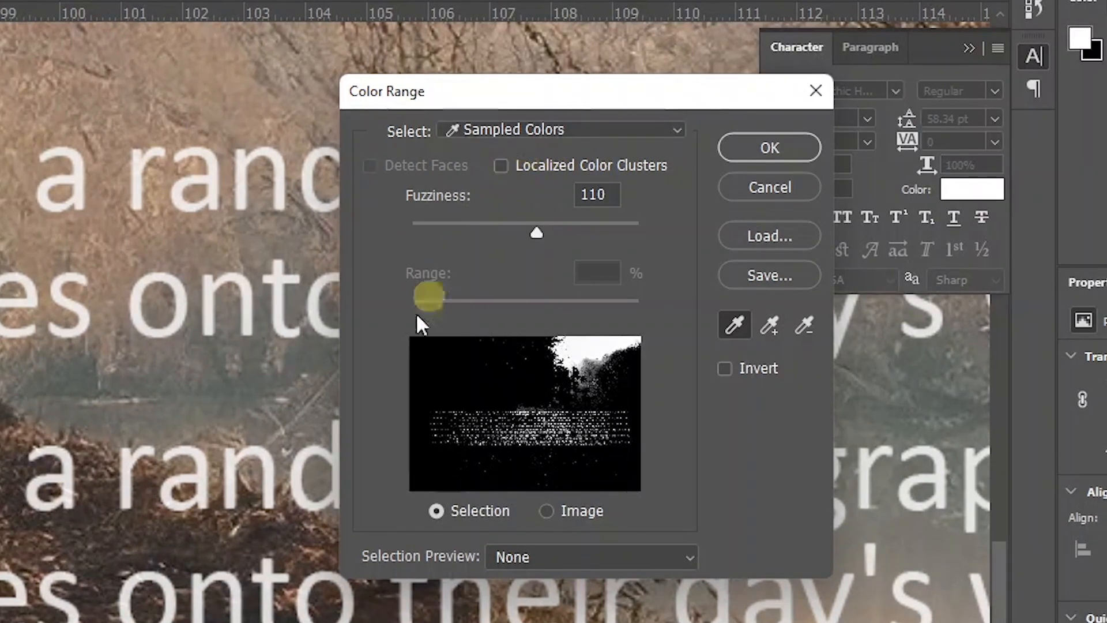
{"action": "left_click", "coordinate": [203, 472]}
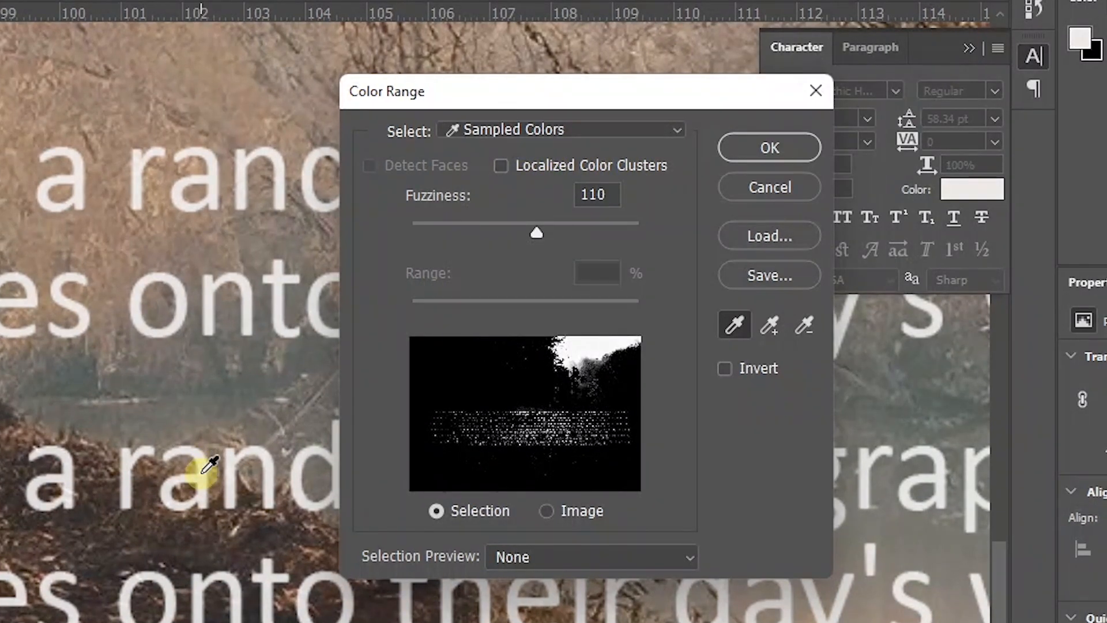
{"action": "mouse_move", "coordinate": [537, 229]}
{"action": "left_mouse_down"}
{"action": "mouse_move", "coordinate": [490, 233]}
{"action": "mouse_move", "coordinate": [550, 230]}
{"action": "left_mouse_up"}
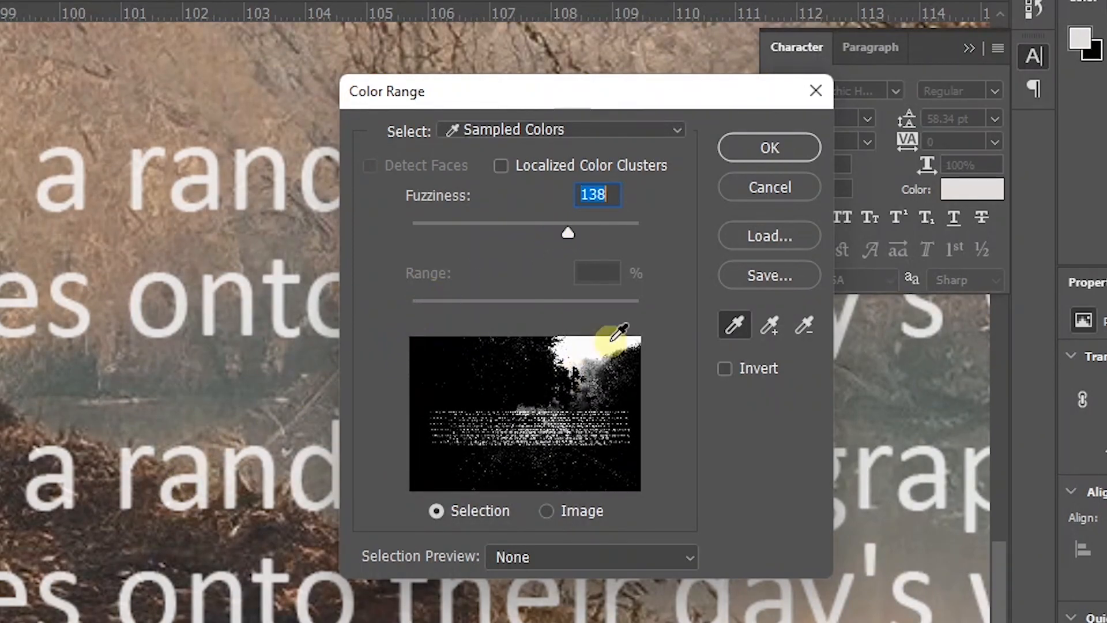
{"action": "left_click", "coordinate": [761, 151]}
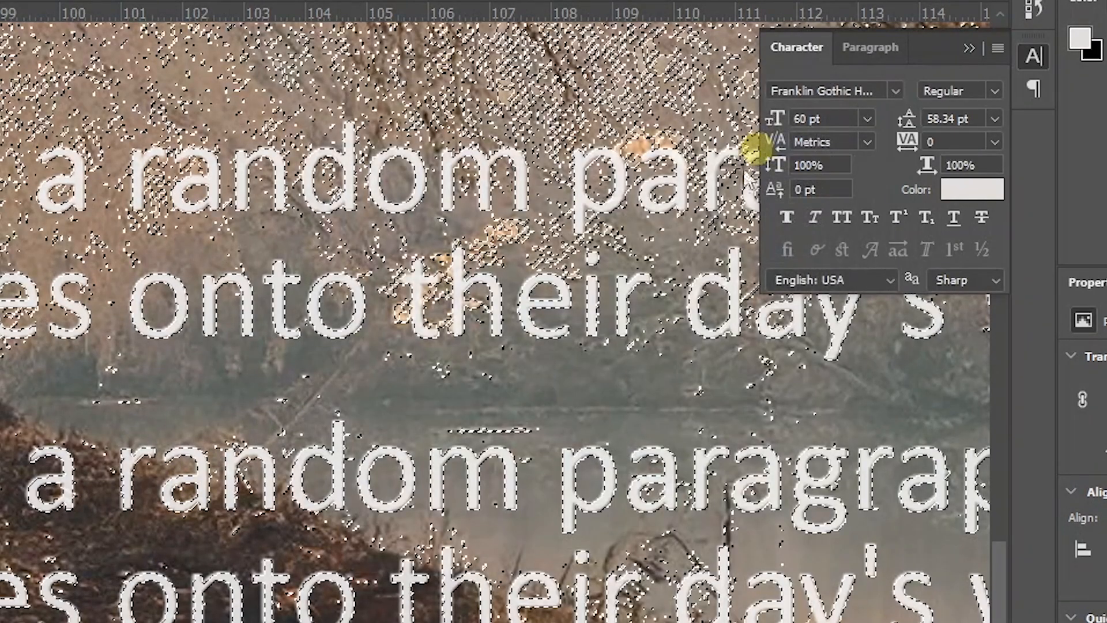
- Subtract the areas above, below and on both sides of the paragraph block from the selection with the Rectangular Marquee tool
{"action": "scroll", "coordinate": [664, 299], "scroll_direction": "up", "scroll_amount": 5}
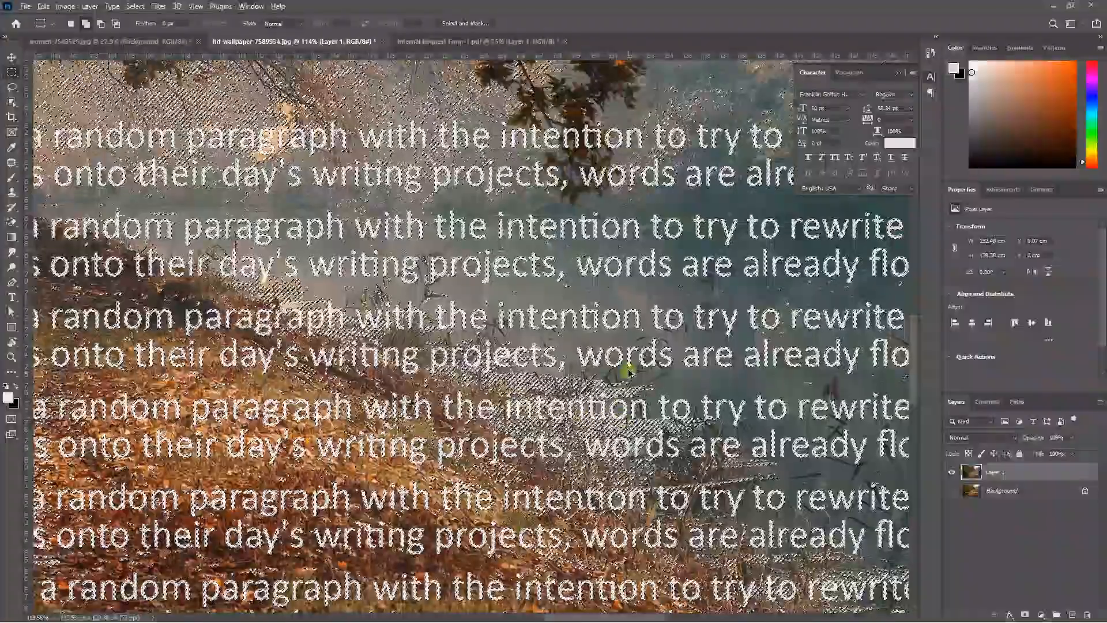
{"action": "scroll", "coordinate": [603, 346], "scroll_direction": "down", "scroll_amount": 5}
{"action": "left_click_drag", "start_coordinate": [605, 306], "coordinate": [546, 402]}
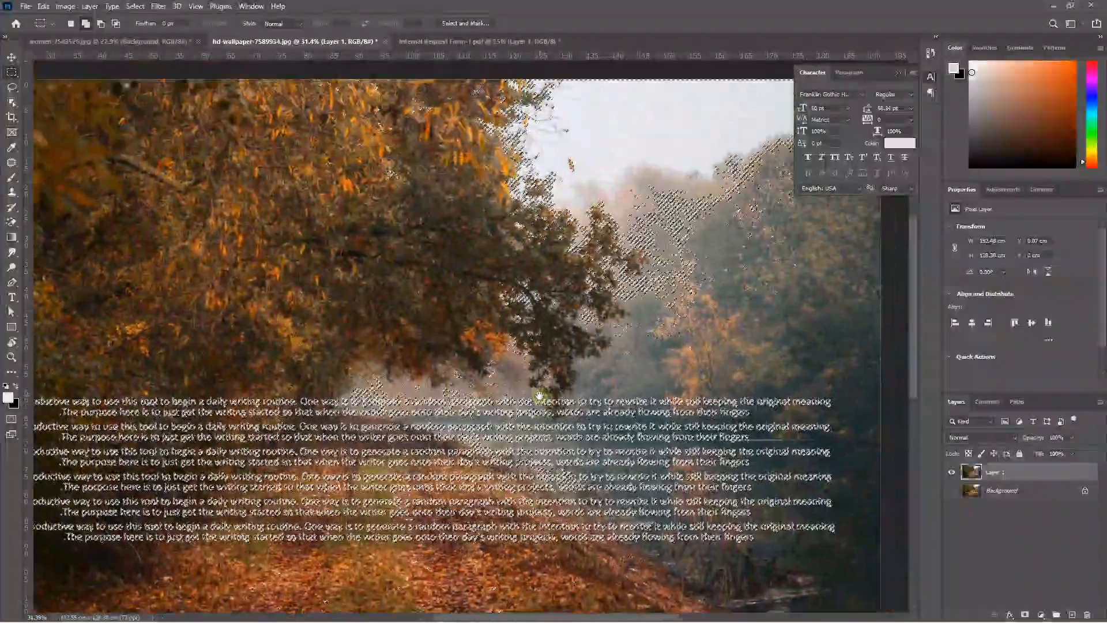
{"action": "left_click_drag", "start_coordinate": [668, 276], "coordinate": [625, 371]}
{"action": "left_click_drag", "start_coordinate": [508, 576], "coordinate": [698, 344]}
{"action": "scroll", "coordinate": [608, 360], "scroll_direction": "up", "scroll_amount": 3}
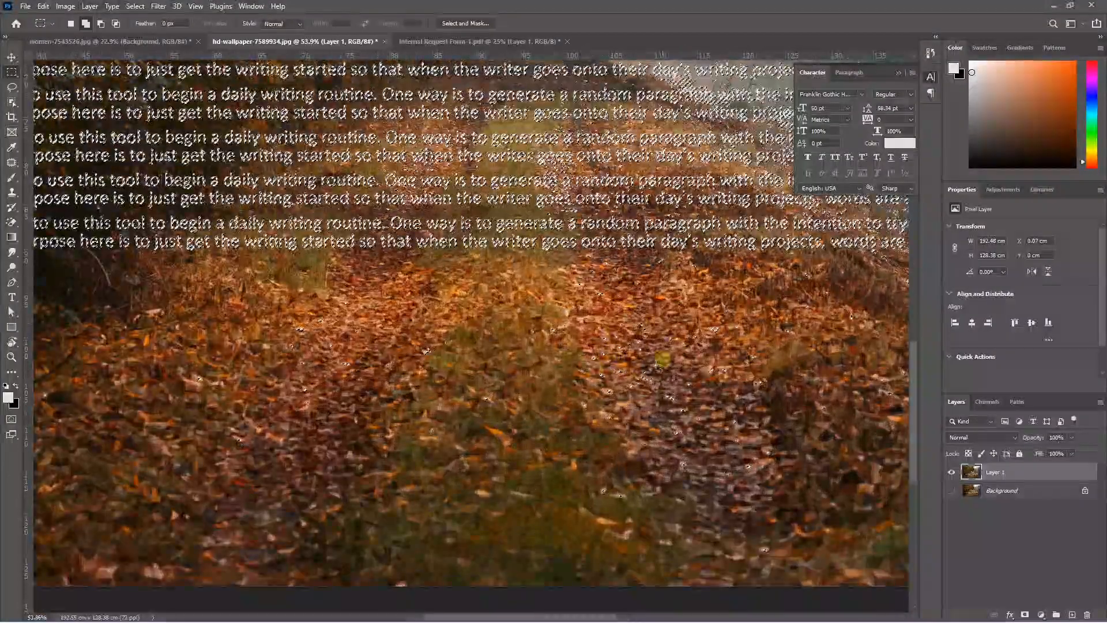
{"action": "scroll", "coordinate": [589, 180], "scroll_direction": "down", "scroll_amount": 4}
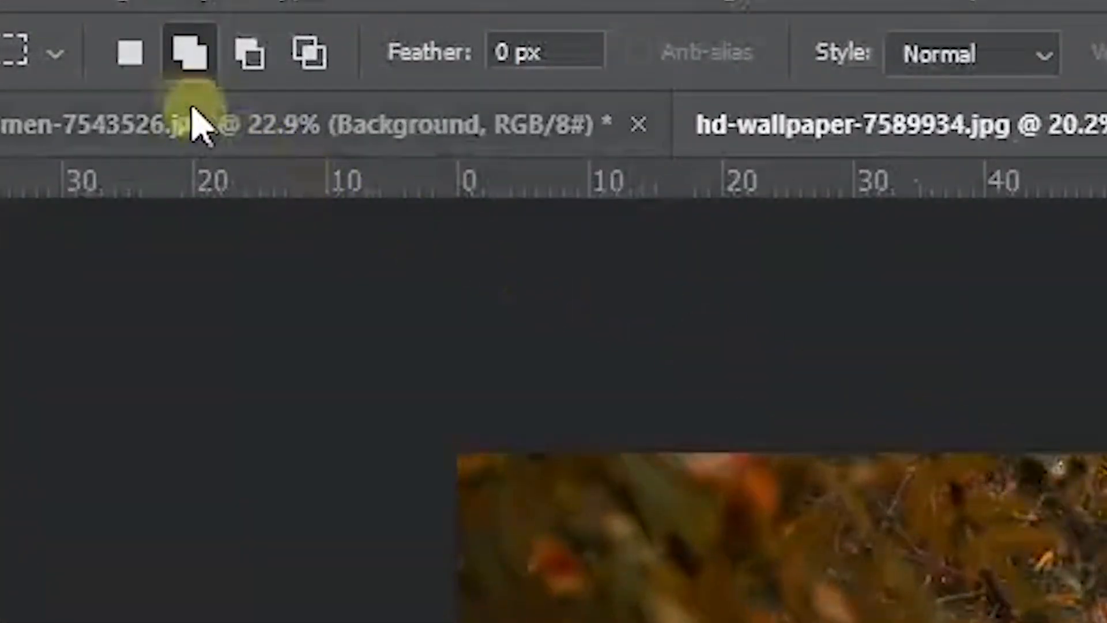
{"action": "left_click", "coordinate": [137, 62]}
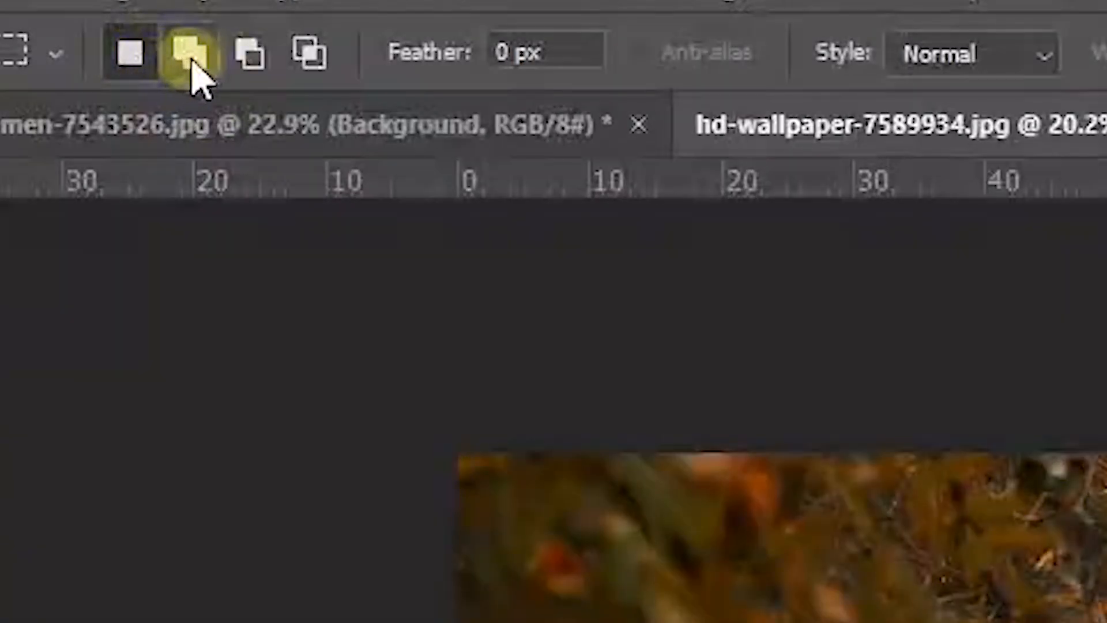
{"action": "left_click", "coordinate": [252, 63]}
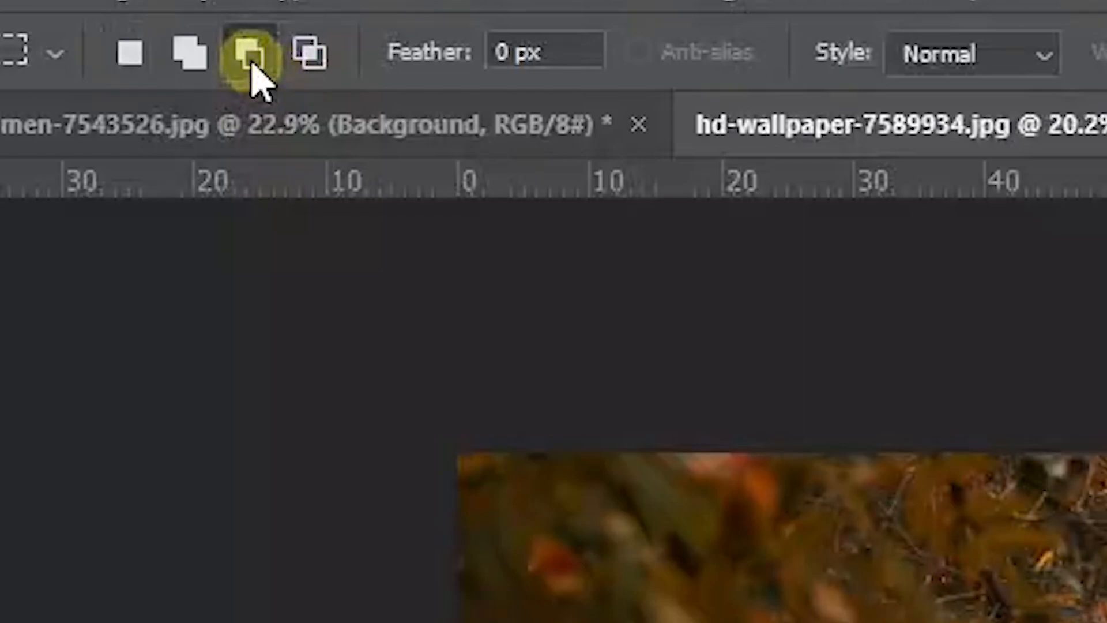
{"action": "left_click", "coordinate": [194, 57]}
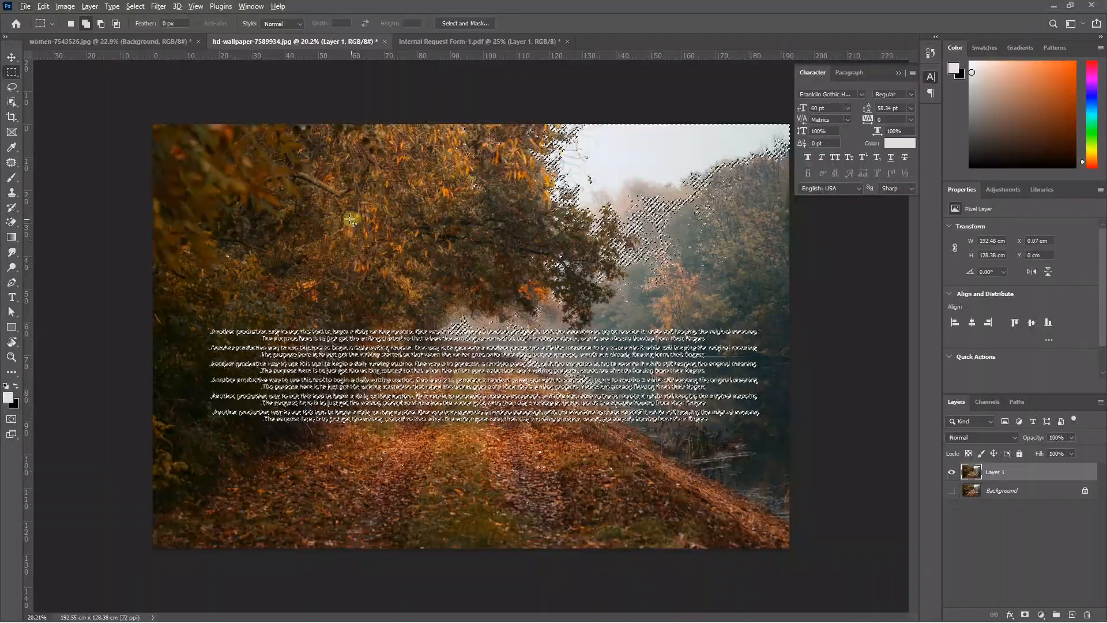
{"action": "left_click_drag", "start_coordinate": [145, 115], "coordinate": [796, 327]}
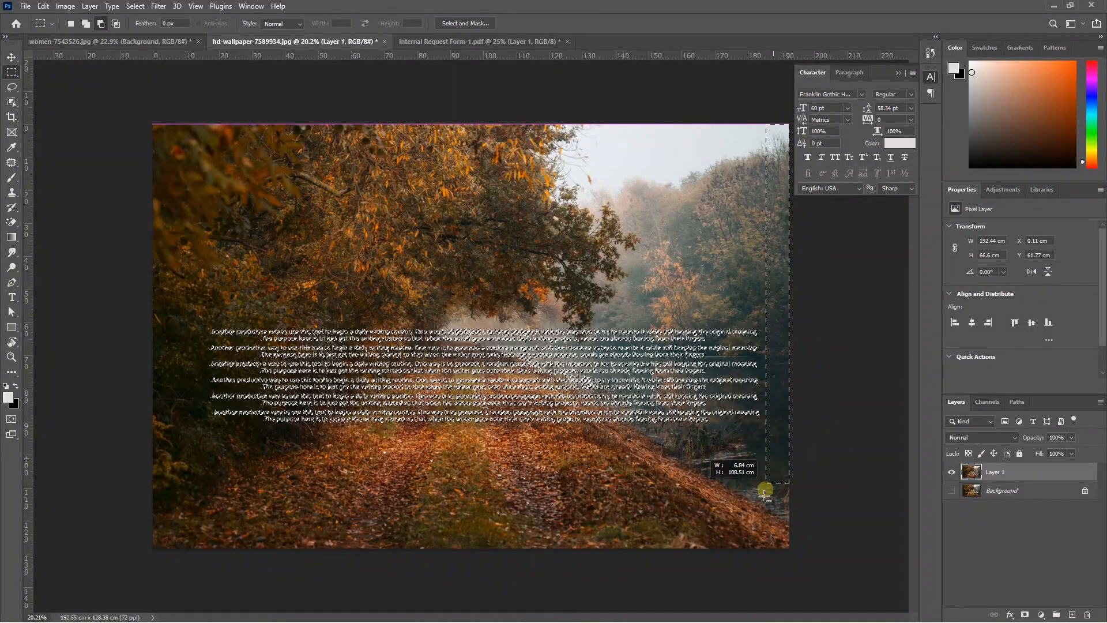
{"action": "left_click_drag", "start_coordinate": [762, 542], "coordinate": [871, 559]}
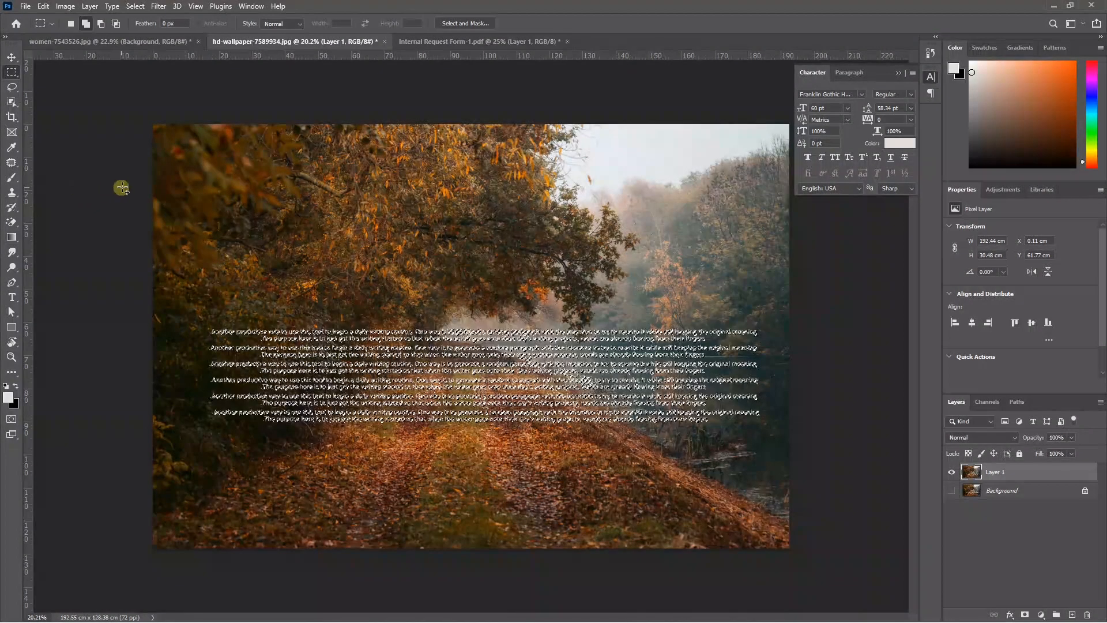
{"action": "left_click_drag", "start_coordinate": [206, 475], "coordinate": [208, 475]}
- Examine the selection along the letter edges and the background patches between the text rows across the whole paragraph
{"action": "scroll", "coordinate": [469, 418], "scroll_direction": "up", "scroll_amount": 6}
{"action": "left_click_drag", "start_coordinate": [464, 428], "coordinate": [418, 312]}
{"action": "left_click_drag", "start_coordinate": [530, 382], "coordinate": [454, 548]}
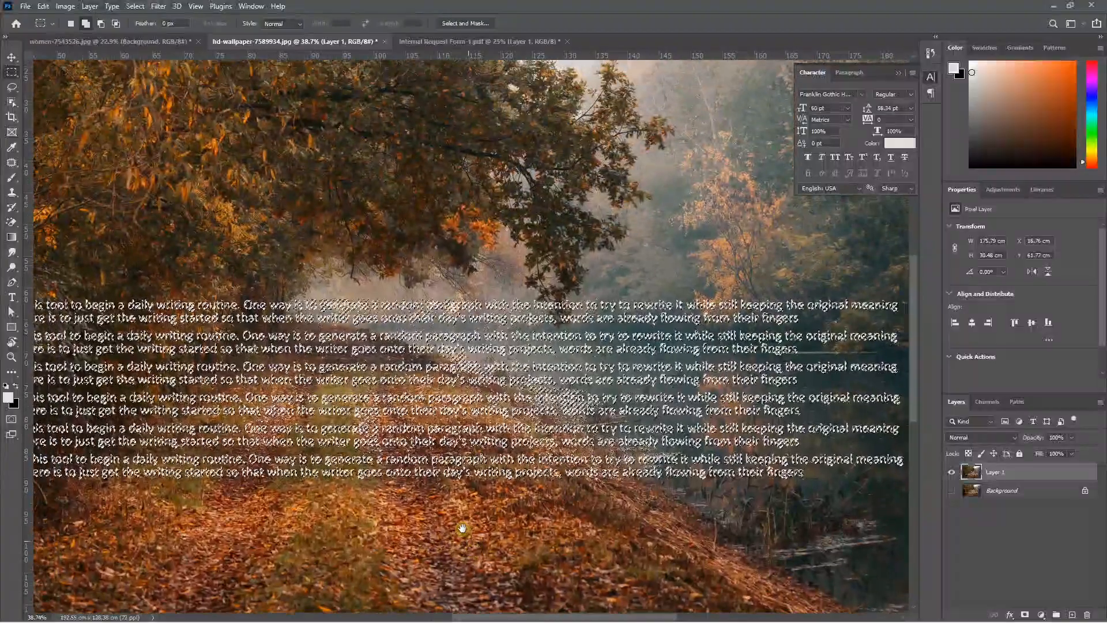
{"action": "left_click_drag", "start_coordinate": [390, 430], "coordinate": [441, 382]}
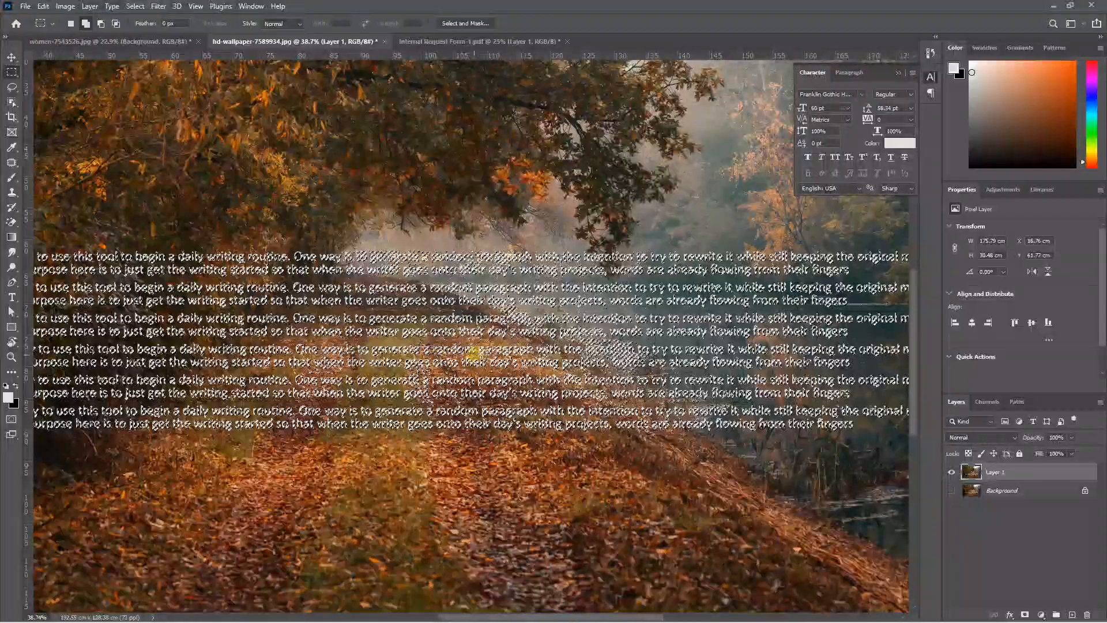
{"action": "scroll", "coordinate": [613, 354], "scroll_direction": "up", "scroll_amount": 5}
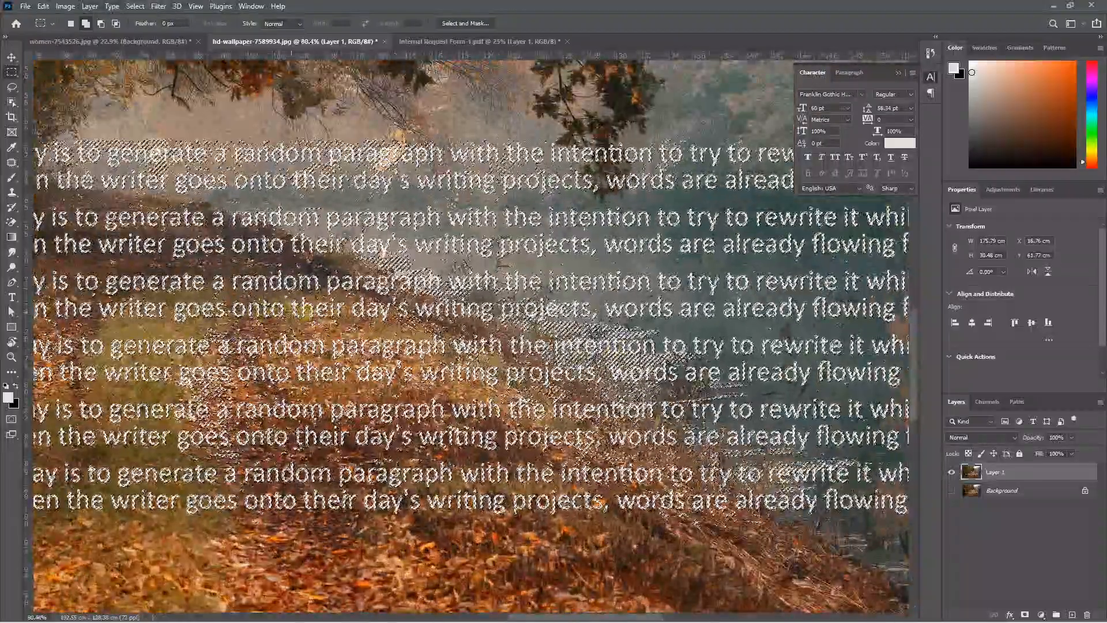
{"action": "scroll", "coordinate": [753, 358], "scroll_direction": "down", "scroll_amount": 2}
{"action": "left_click_drag", "start_coordinate": [132, 336], "coordinate": [423, 337]}
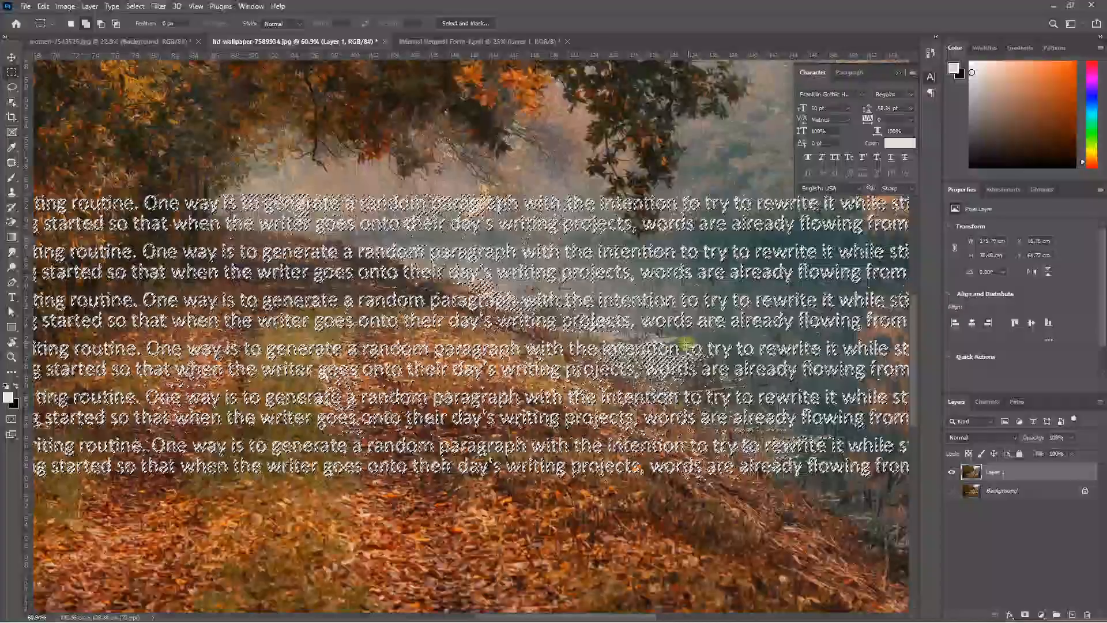
{"action": "scroll", "coordinate": [686, 337], "scroll_direction": "up", "scroll_amount": 2}
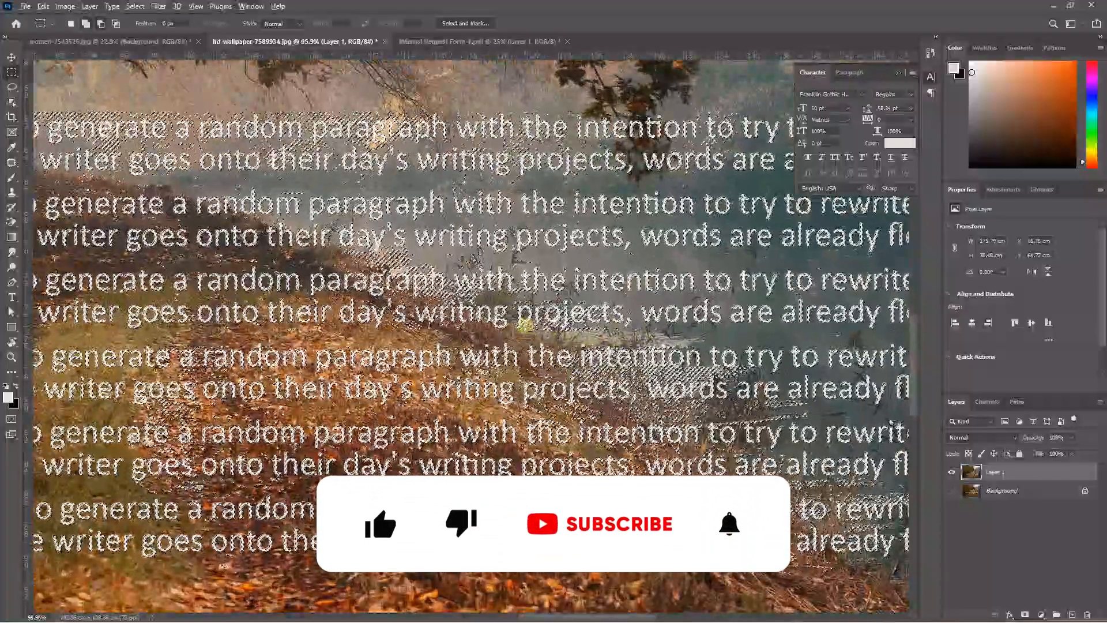
{"action": "left_click_drag", "start_coordinate": [526, 325], "coordinate": [629, 338]}
{"action": "scroll", "coordinate": [617, 334], "scroll_direction": "down", "scroll_amount": 2}
{"action": "scroll", "coordinate": [211, 190], "scroll_direction": "up", "scroll_amount": 3}
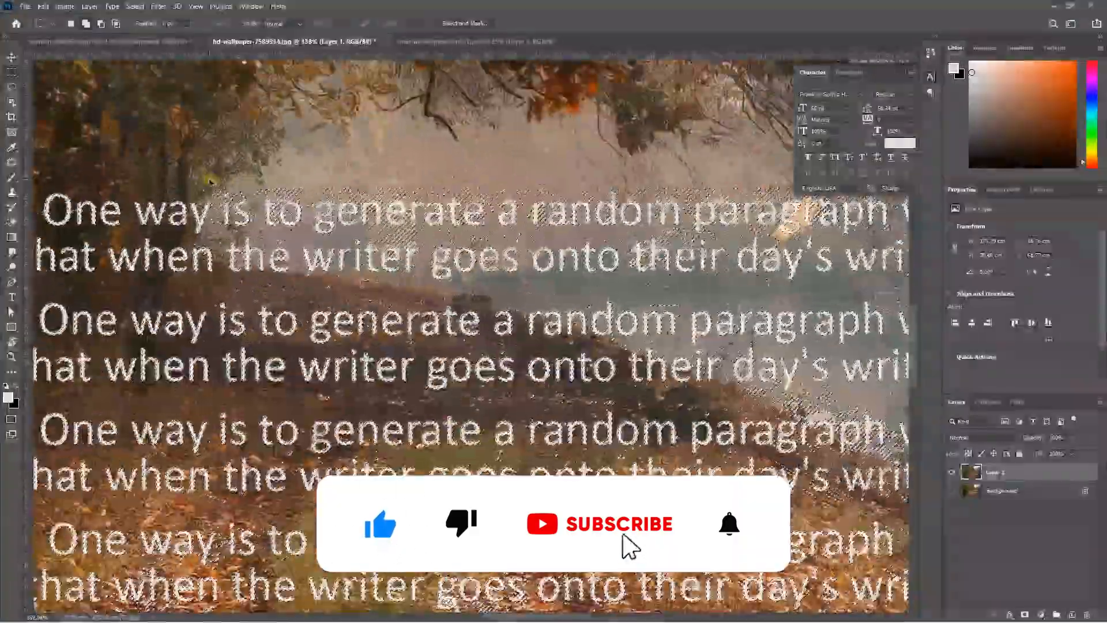
{"action": "left_click_drag", "start_coordinate": [236, 184], "coordinate": [571, 197]}
{"action": "scroll", "coordinate": [218, 182], "scroll_direction": "up", "scroll_amount": 2}
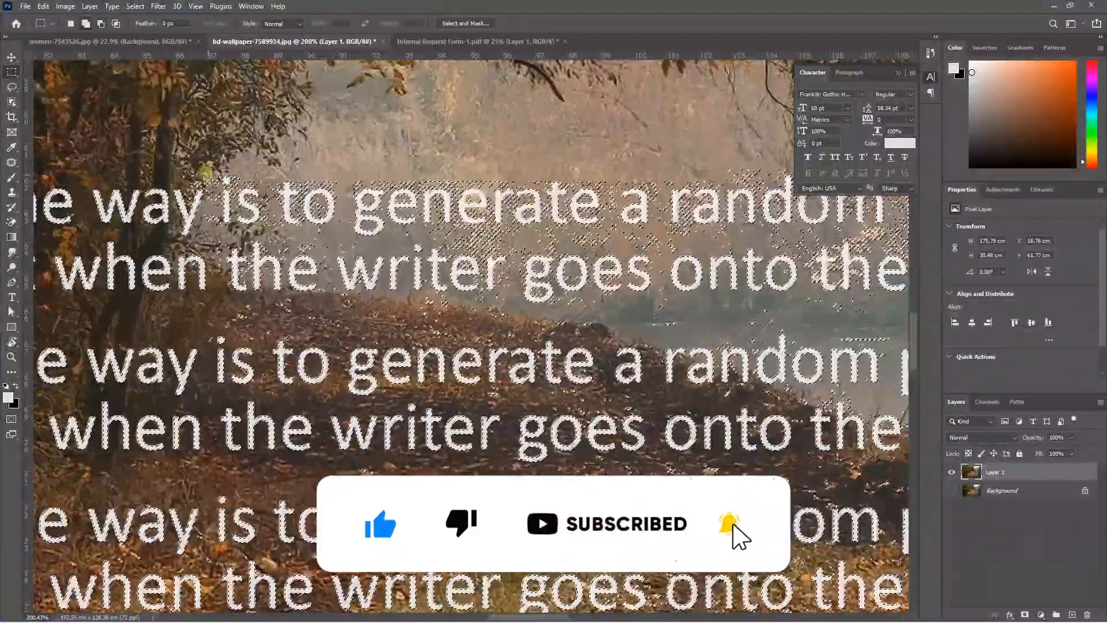
{"action": "left_click_drag", "start_coordinate": [208, 249], "coordinate": [715, 252]}
{"action": "scroll", "coordinate": [635, 271], "scroll_direction": "up", "scroll_amount": 1}
{"action": "left_click_drag", "start_coordinate": [490, 306], "coordinate": [683, 323]}
{"action": "left_click_drag", "start_coordinate": [624, 237], "coordinate": [641, 289]}
{"action": "left_click_drag", "start_coordinate": [191, 151], "coordinate": [288, 172]}
{"action": "scroll", "coordinate": [288, 172], "scroll_direction": "down", "scroll_amount": 4}
{"action": "left_click_drag", "start_coordinate": [444, 187], "coordinate": [576, 206]}
{"action": "left_click_drag", "start_coordinate": [668, 203], "coordinate": [670, 202]}
{"action": "scroll", "coordinate": [637, 403], "scroll_direction": "down", "scroll_amount": 2}
{"action": "left_click_drag", "start_coordinate": [646, 404], "coordinate": [732, 434]}
{"action": "left_click_drag", "start_coordinate": [254, 255], "coordinate": [372, 221]}
{"action": "scroll", "coordinate": [562, 408], "scroll_direction": "up", "scroll_amount": 1}
{"action": "scroll", "coordinate": [625, 403], "scroll_direction": "down", "scroll_amount": 1}
{"action": "scroll", "coordinate": [623, 402], "scroll_direction": "up", "scroll_amount": 4}
{"action": "left_click_drag", "start_coordinate": [523, 331], "coordinate": [689, 348]}
{"action": "scroll", "coordinate": [689, 346], "scroll_direction": "down", "scroll_amount": 2}
{"action": "scroll", "coordinate": [719, 287], "scroll_direction": "up", "scroll_amount": 2}
{"action": "scroll", "coordinate": [576, 288], "scroll_direction": "down", "scroll_amount": 8}
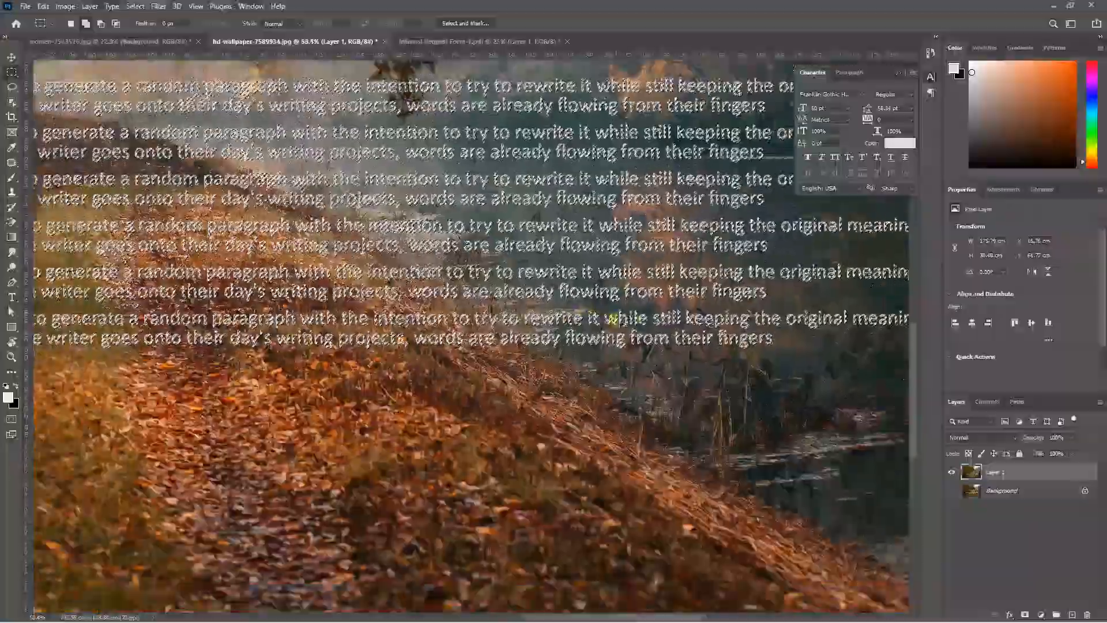
{"action": "scroll", "coordinate": [259, 259], "scroll_direction": "up", "scroll_amount": 5}
{"action": "left_click_drag", "start_coordinate": [337, 342], "coordinate": [444, 355]}
{"action": "scroll", "coordinate": [683, 358], "scroll_direction": "down", "scroll_amount": 7}
{"action": "scroll", "coordinate": [407, 329], "scroll_direction": "up", "scroll_amount": 7}
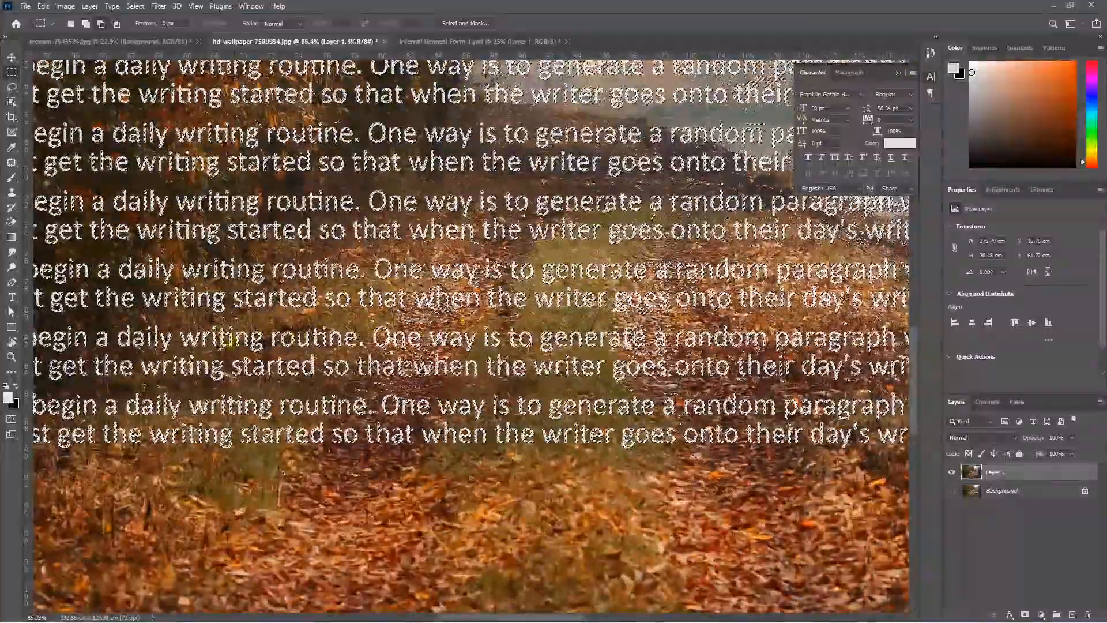
{"action": "scroll", "coordinate": [442, 439], "scroll_direction": "down", "scroll_amount": 10}
{"action": "scroll", "coordinate": [446, 394], "scroll_direction": "up", "scroll_amount": 5}
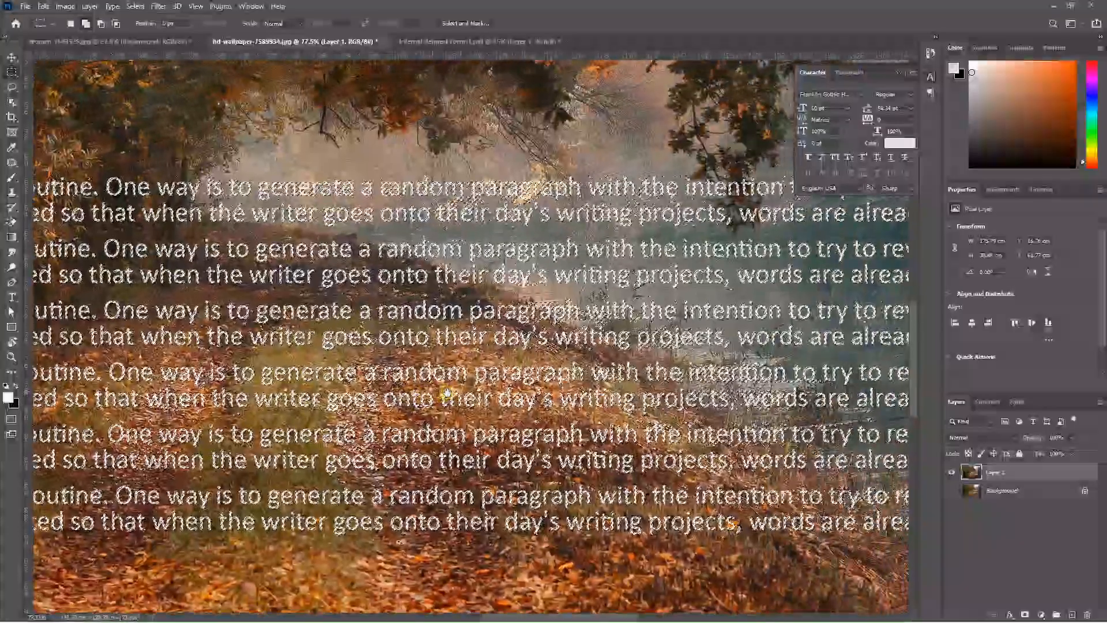
{"action": "left_click_drag", "start_coordinate": [447, 394], "coordinate": [301, 393]}
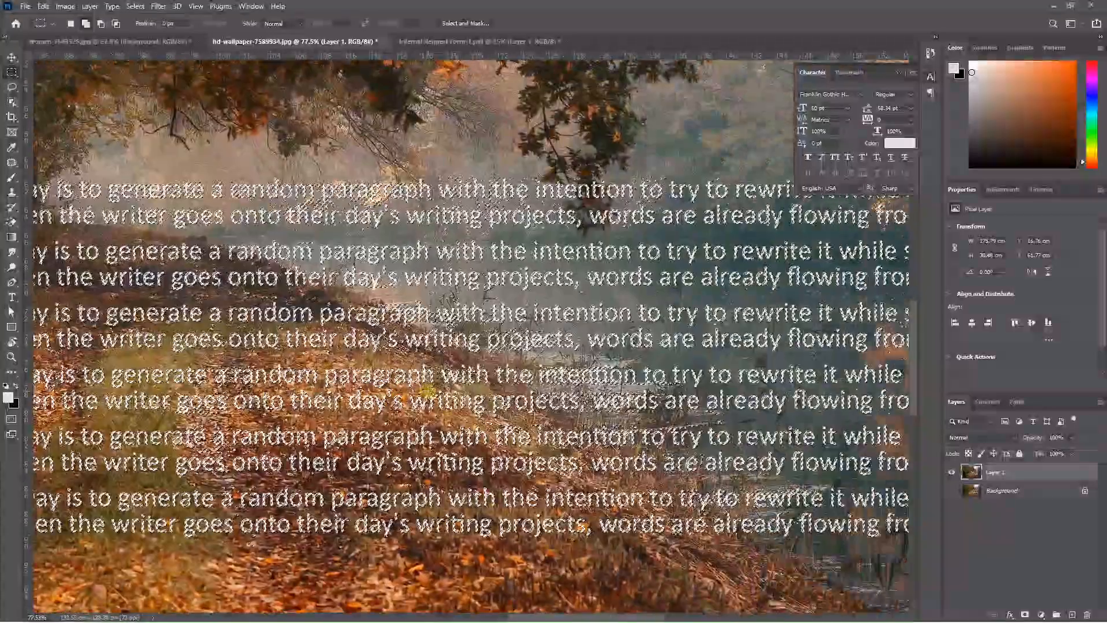
- Expand the text selection by 2 pixels, without applying the effect at canvas bounds
{"action": "scroll", "coordinate": [547, 348], "scroll_direction": "down", "scroll_amount": 3}
{"action": "scroll", "coordinate": [548, 346], "scroll_direction": "down", "scroll_amount": 5}
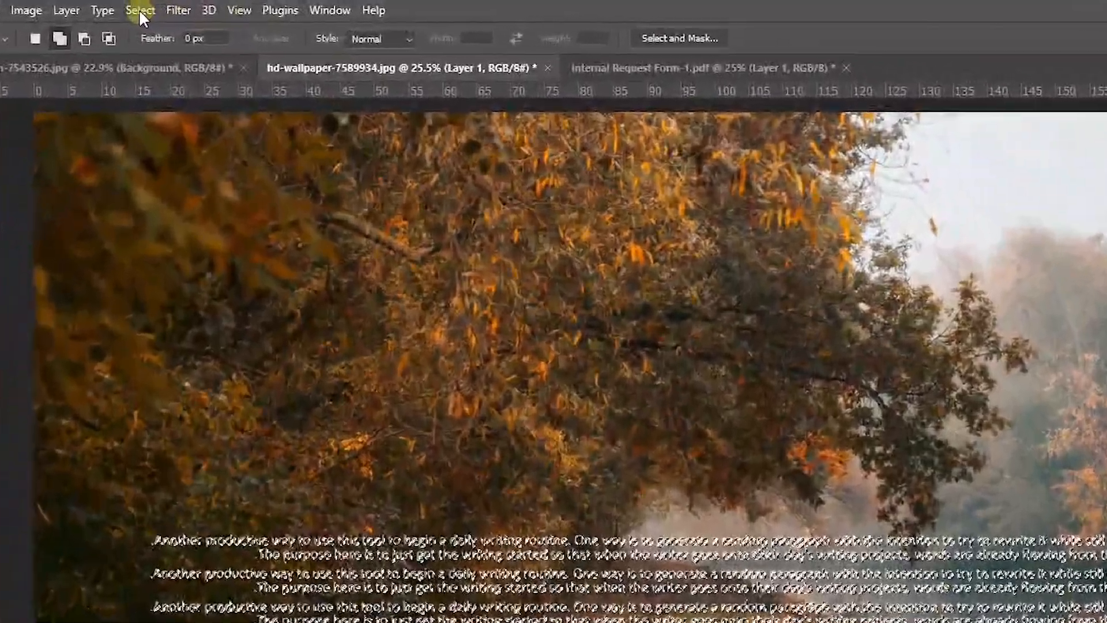
{"action": "left_click", "coordinate": [140, 11]}
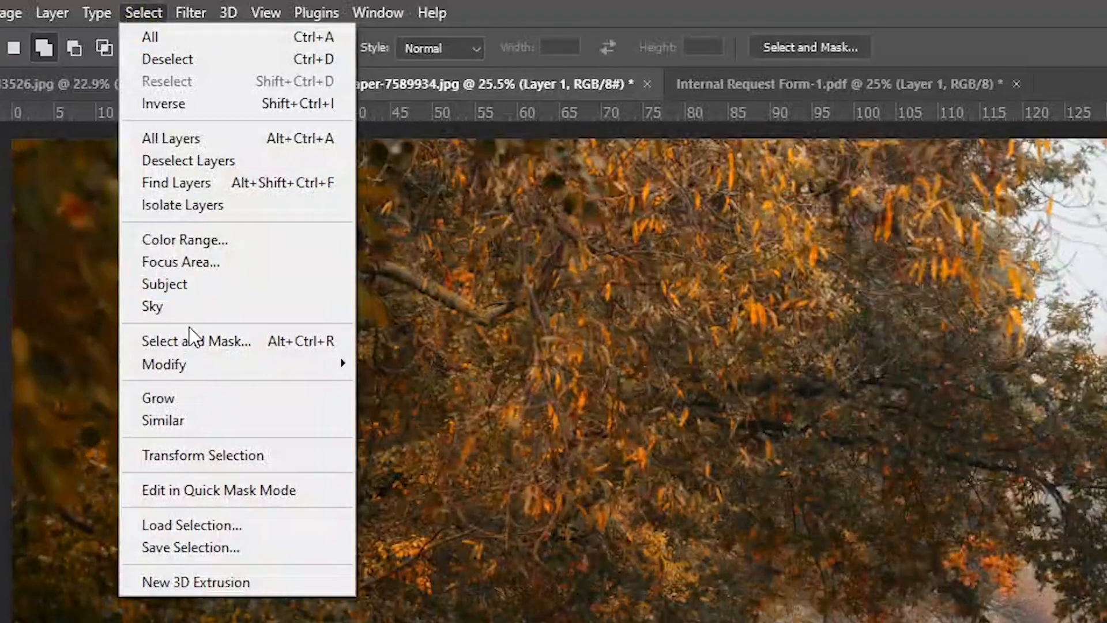
{"action": "mouse_move", "coordinate": [178, 295]}
{"action": "left_click", "coordinate": [396, 407]}
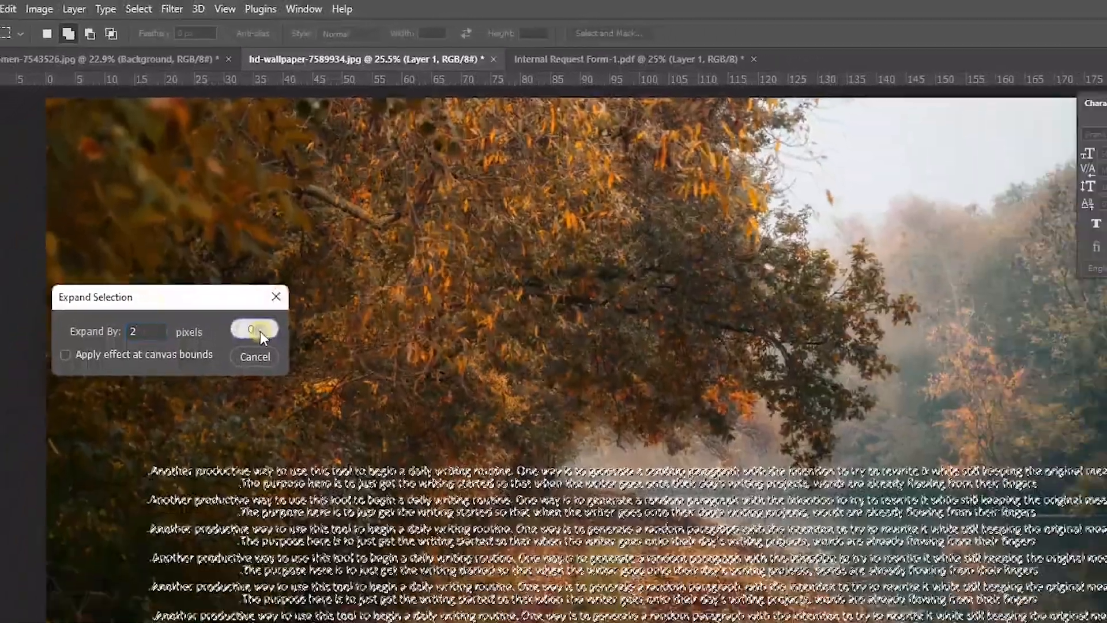
{"action": "left_click", "coordinate": [308, 466]}
- Fill the expanded text selection using Content-Aware contents with Color Adaptation, Normal mode and 100% opacity, and deselect
{"action": "scroll", "coordinate": [372, 392], "scroll_direction": "up", "scroll_amount": 5}
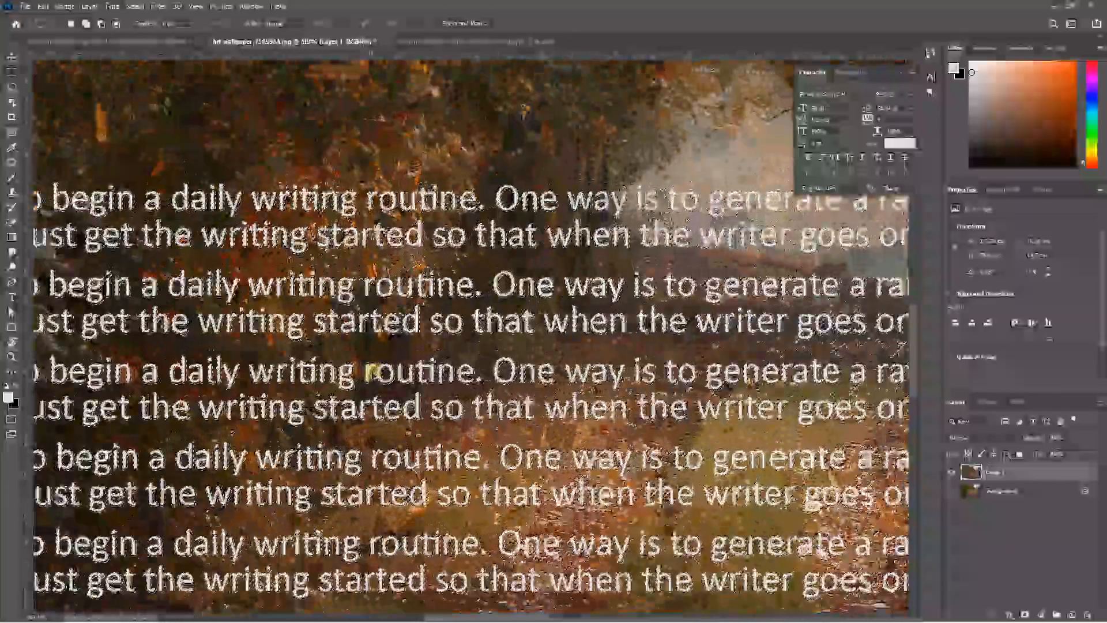
{"action": "scroll", "coordinate": [372, 392], "scroll_direction": "up", "scroll_amount": 4}
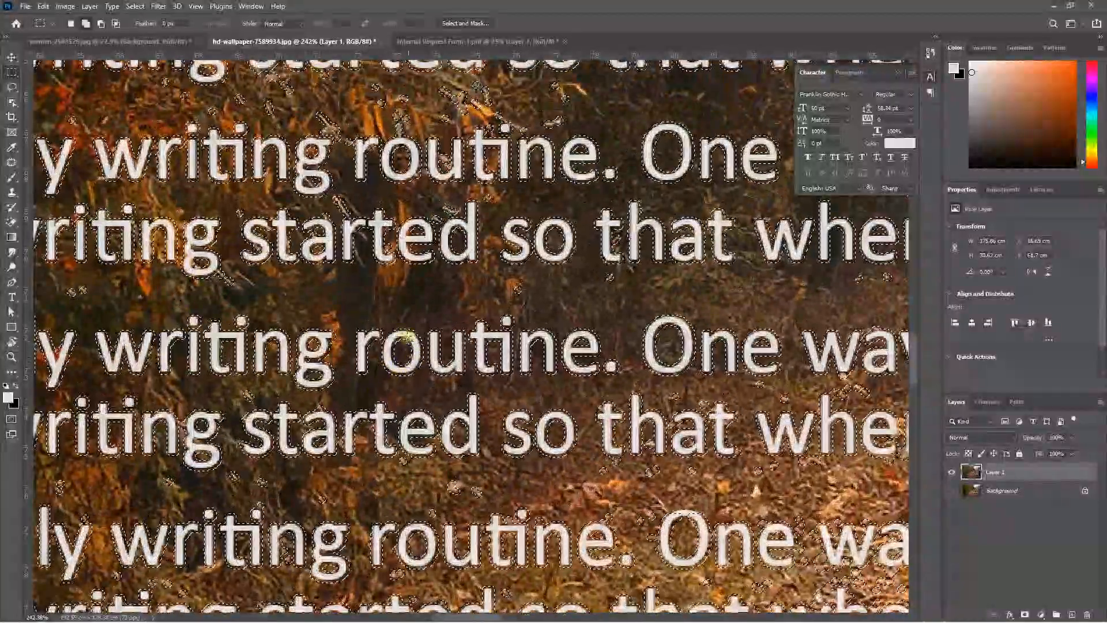
{"action": "scroll", "coordinate": [401, 346], "scroll_direction": "down", "scroll_amount": 8}
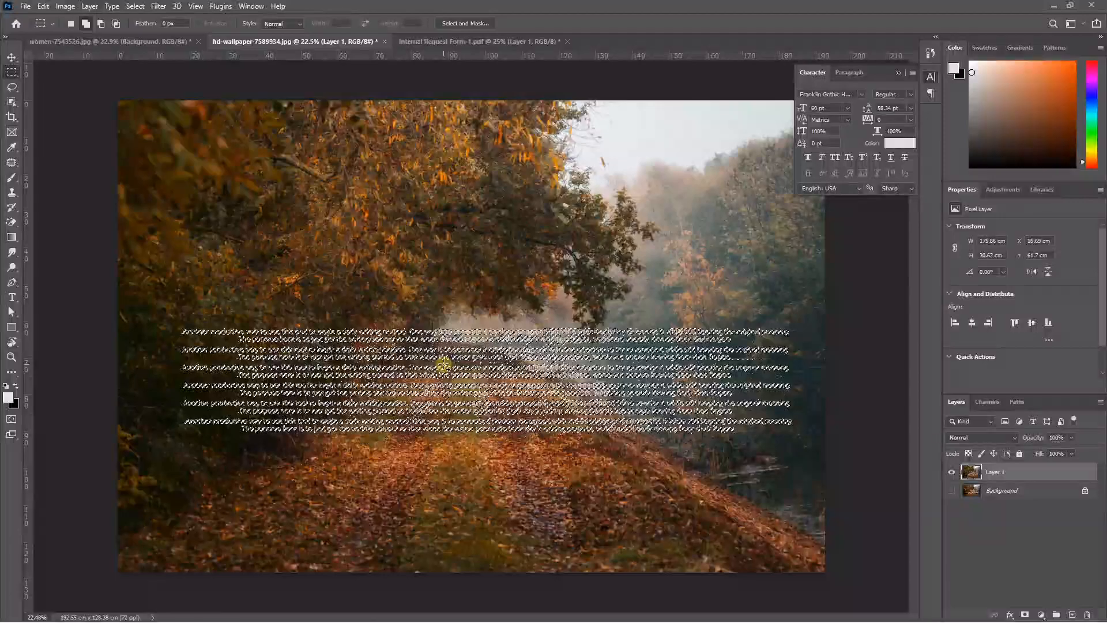
{"action": "key", "text": "shift+BackSpace"}
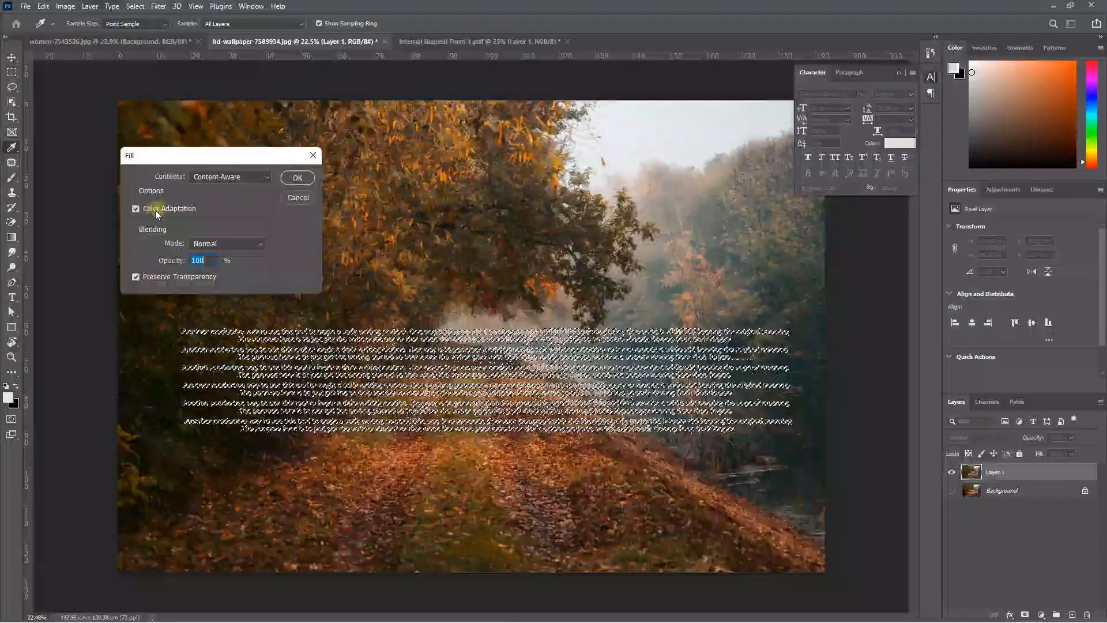
{"action": "left_click", "coordinate": [297, 179]}
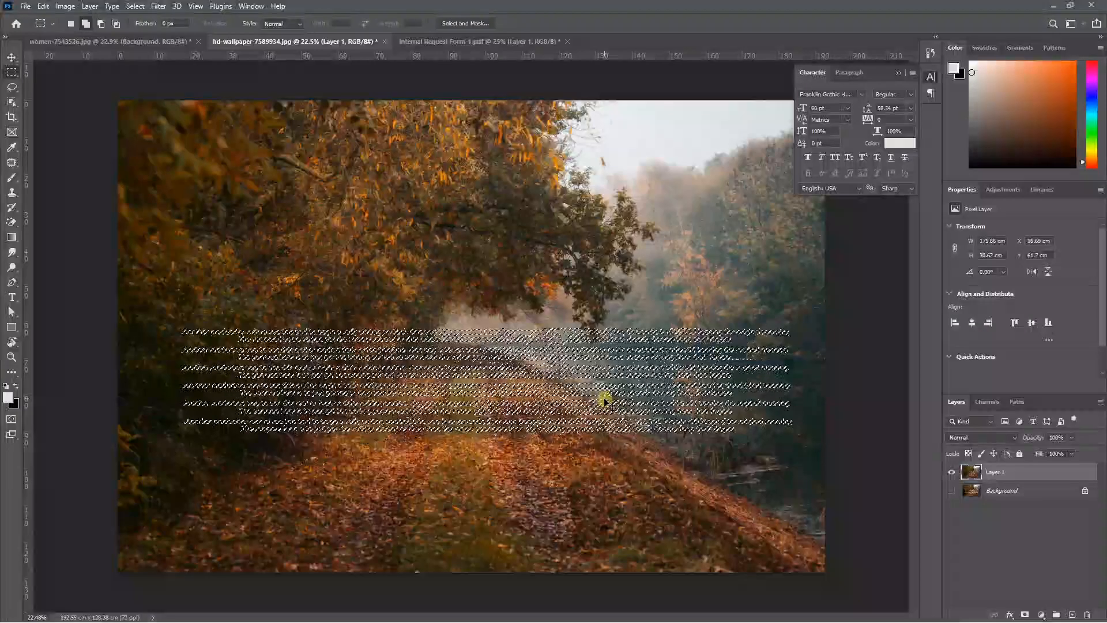
{"action": "key", "text": "ctrl+d"}
- Examine the filled area along the path, riverbank and trees for leftover traces of the text
{"action": "scroll", "coordinate": [725, 421], "scroll_direction": "up", "scroll_amount": 3}
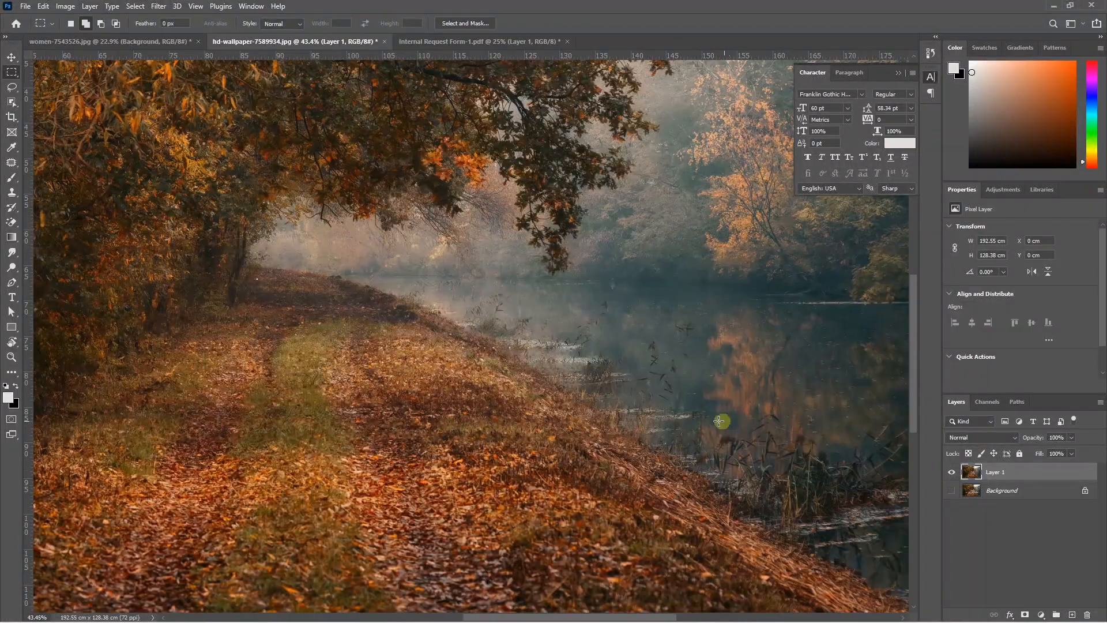
{"action": "left_click_drag", "start_coordinate": [618, 394], "coordinate": [600, 431]}
{"action": "left_click_drag", "start_coordinate": [513, 459], "coordinate": [575, 410]}
{"action": "left_click_drag", "start_coordinate": [663, 418], "coordinate": [578, 454]}
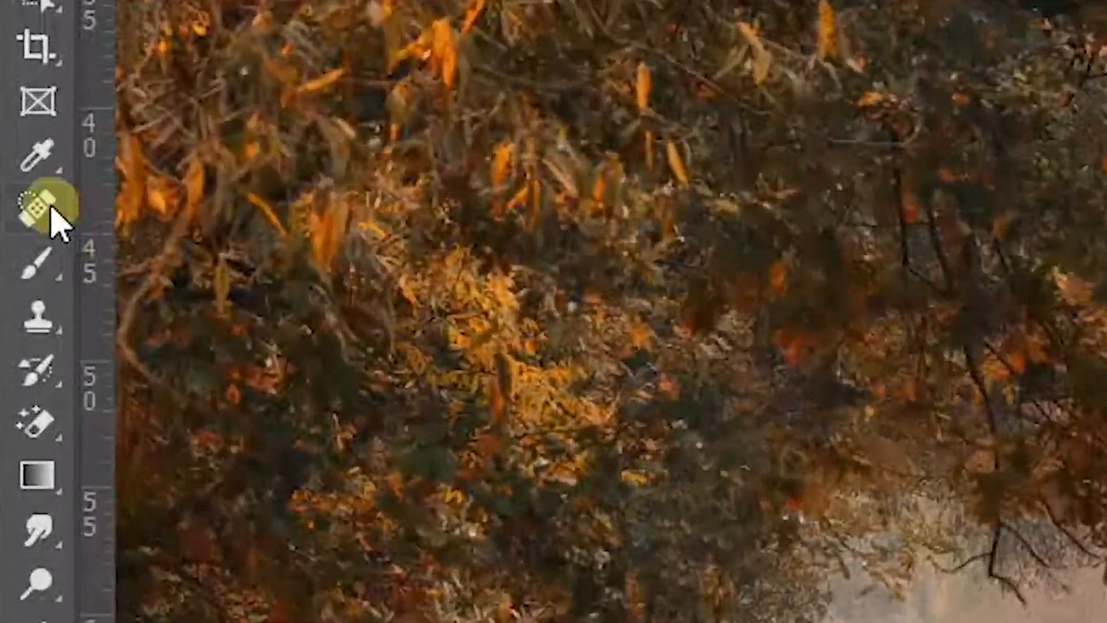
- Choose the Patch tool and configure it for Content-Aware patching with structure 3 and color 4
{"action": "right_click", "coordinate": [51, 208]}
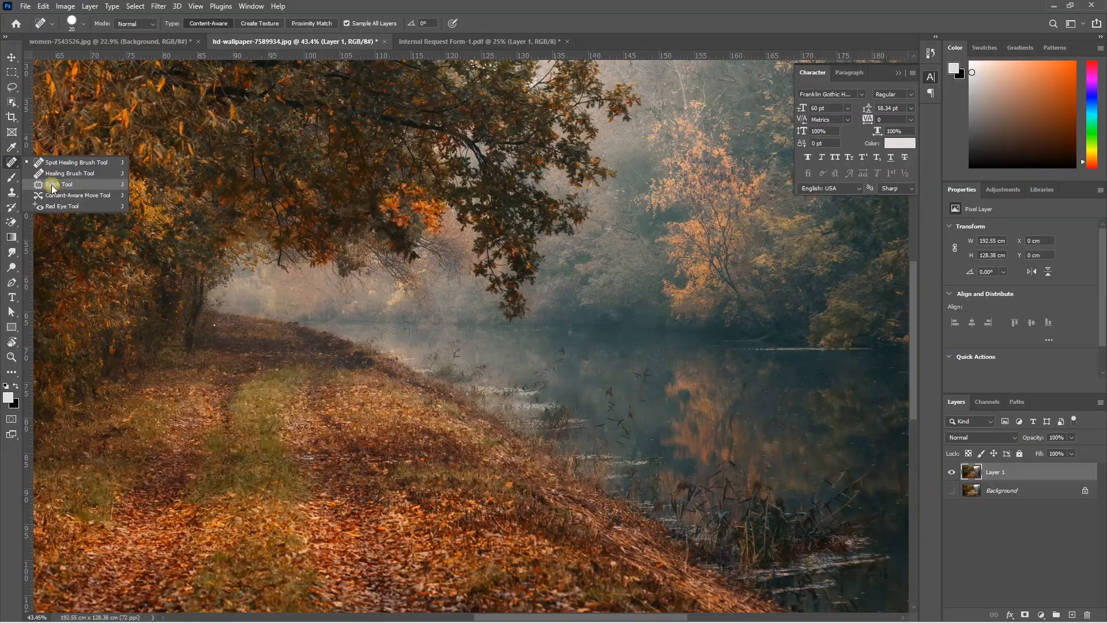
{"action": "left_click", "coordinate": [51, 184]}
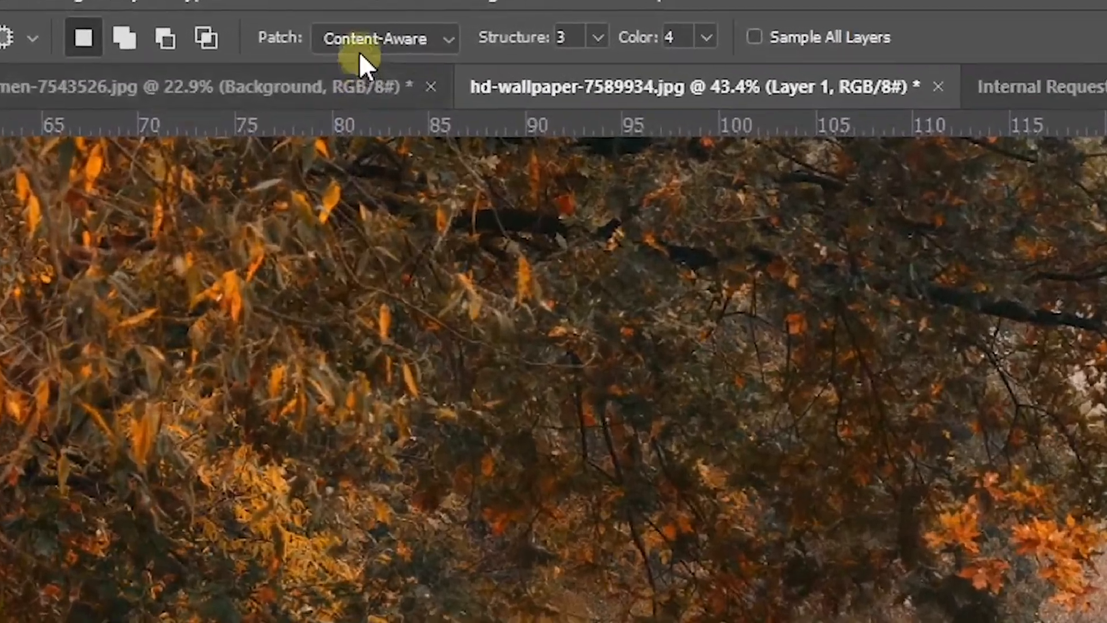
{"action": "left_click", "coordinate": [178, 24]}
{"action": "left_click", "coordinate": [182, 44]}
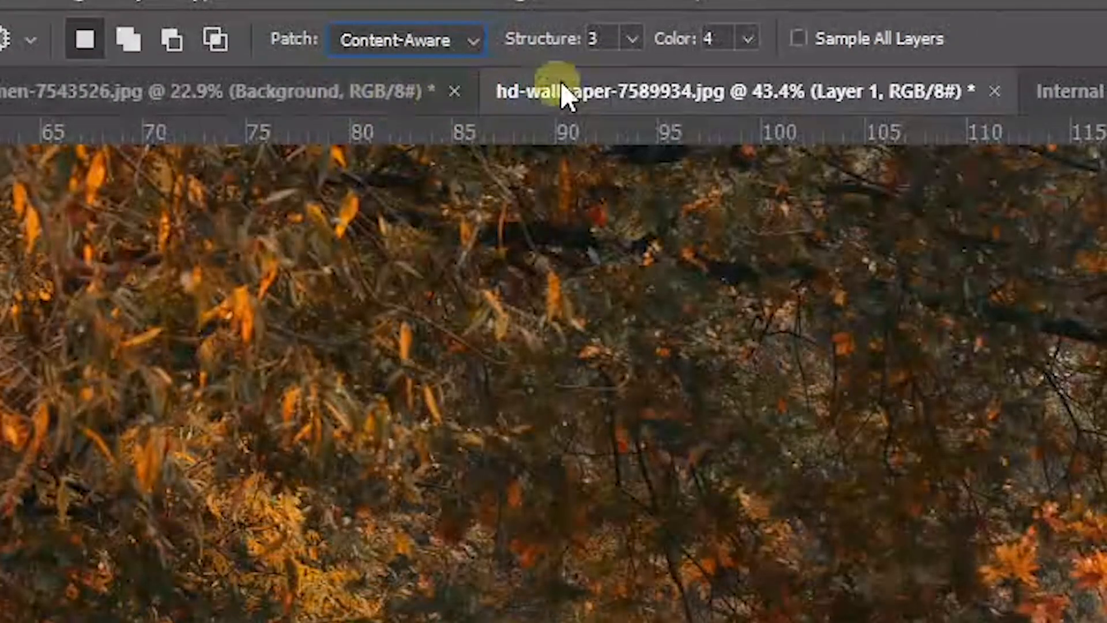
{"action": "left_click", "coordinate": [594, 39]}
{"action": "left_click", "coordinate": [712, 38]}
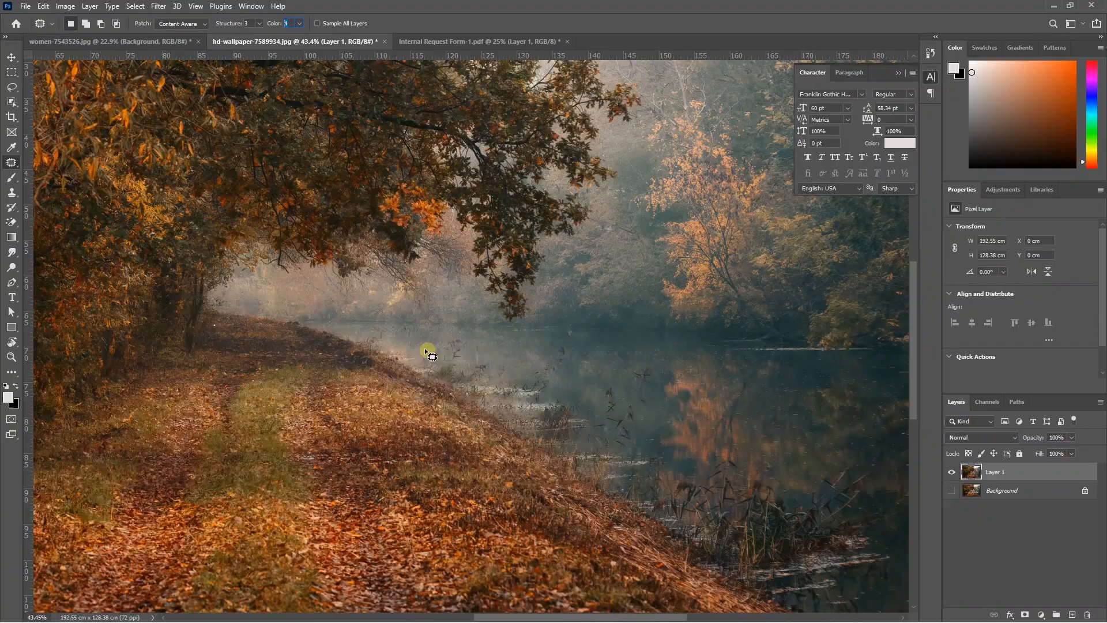
- Patch the leftover text traces along the riverbank and on the river with clean nearby water, deselecting after each patch
{"action": "mouse_move", "coordinate": [402, 341]}
{"action": "left_mouse_down"}
{"action": "mouse_move", "coordinate": [448, 335]}
{"action": "mouse_move", "coordinate": [474, 358]}
{"action": "mouse_move", "coordinate": [415, 354]}
{"action": "left_mouse_up"}
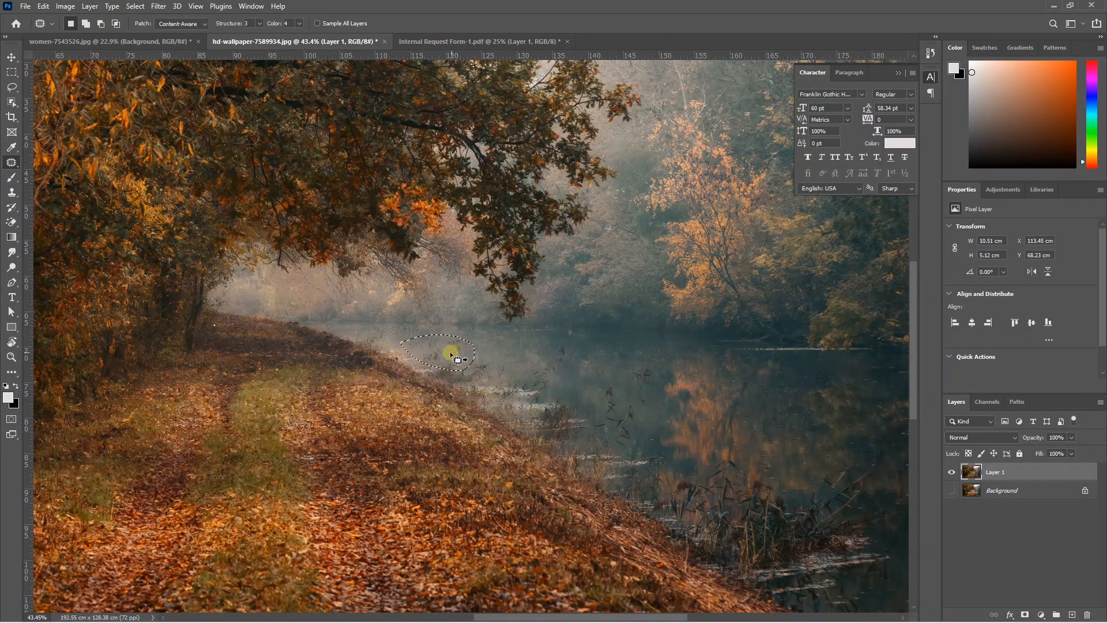
{"action": "mouse_move", "coordinate": [459, 360]}
{"action": "left_mouse_down"}
{"action": "mouse_move", "coordinate": [672, 376]}
{"action": "mouse_move", "coordinate": [521, 351]}
{"action": "mouse_move", "coordinate": [582, 337]}
{"action": "left_mouse_up"}
{"action": "key", "text": "ctrl+d"}
{"action": "mouse_move", "coordinate": [565, 400]}
{"action": "left_mouse_down"}
{"action": "mouse_move", "coordinate": [521, 398]}
{"action": "mouse_move", "coordinate": [517, 387]}
{"action": "mouse_move", "coordinate": [542, 344]}
{"action": "left_mouse_up"}
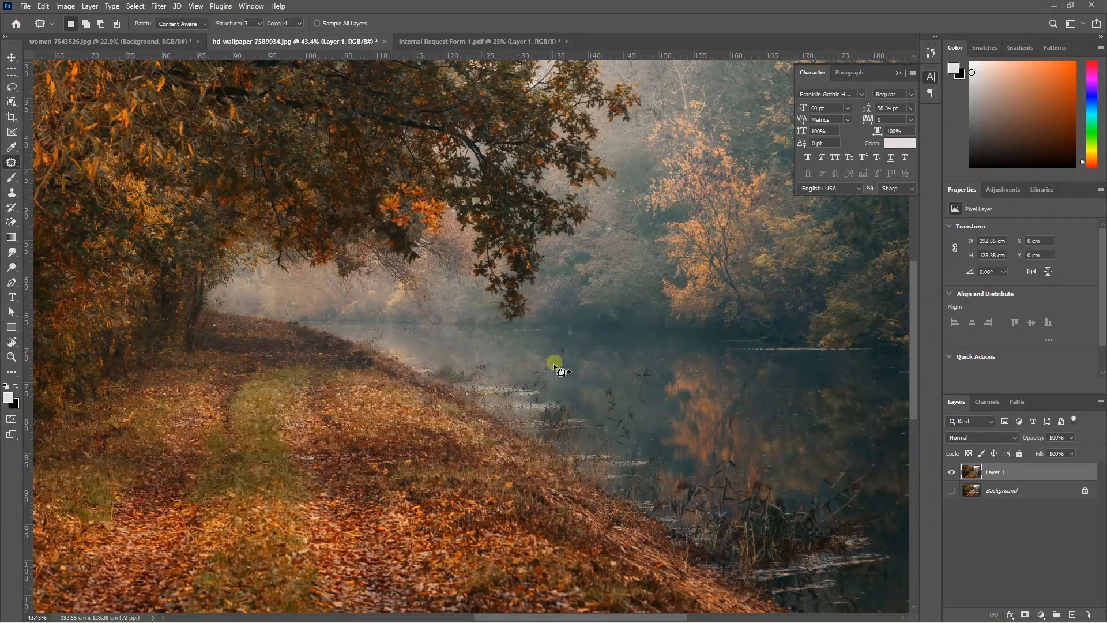
{"action": "mouse_move", "coordinate": [600, 365]}
{"action": "left_mouse_down"}
{"action": "mouse_move", "coordinate": [595, 357]}
{"action": "mouse_move", "coordinate": [600, 402]}
{"action": "mouse_move", "coordinate": [601, 382]}
{"action": "left_mouse_up"}
{"action": "key", "text": "ctrl+d"}
{"action": "mouse_move", "coordinate": [608, 386]}
{"action": "left_mouse_down"}
{"action": "mouse_move", "coordinate": [574, 363]}
{"action": "mouse_move", "coordinate": [579, 353]}
{"action": "left_mouse_up"}
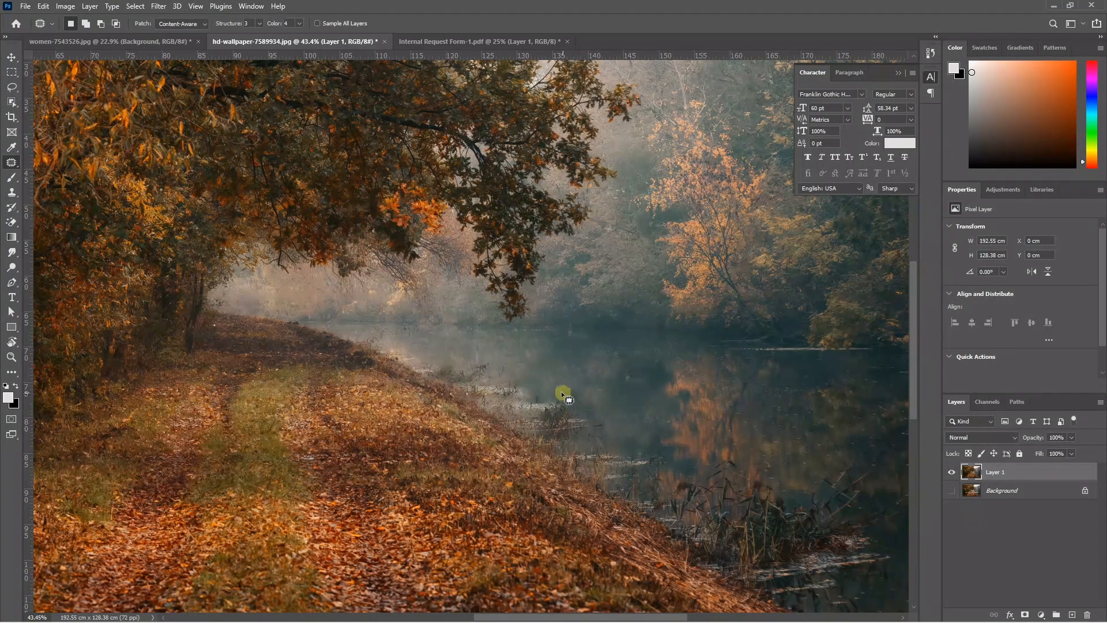
{"action": "key", "text": "ctrl+d"}
- Compare the whole cleaned image with and without Layer 1 visible, leaving the layer shown
{"action": "scroll", "coordinate": [600, 384], "scroll_direction": "down", "scroll_amount": 3}
{"action": "scroll", "coordinate": [630, 386], "scroll_direction": "down", "scroll_amount": 1}
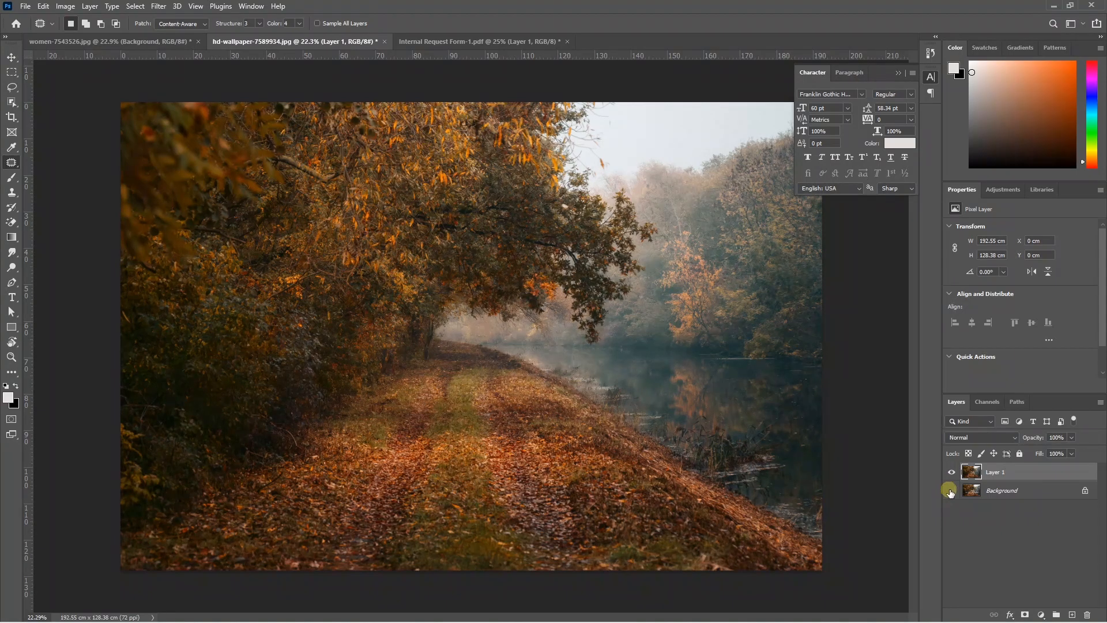
{"action": "left_click", "coordinate": [952, 473]}
{"action": "left_click", "coordinate": [952, 473]}
{"action": "left_click", "coordinate": [951, 472]}
{"action": "left_click", "coordinate": [952, 473]}
{"action": "left_click", "coordinate": [952, 473]}
{"action": "left_click", "coordinate": [952, 473]}
{"action": "left_click", "coordinate": [951, 472]}
- Switch to the Internal Request Form-1.pdf document and examine the Request Name, requestor and Address fields for digits that can be reused
{"action": "left_click", "coordinate": [486, 43]}
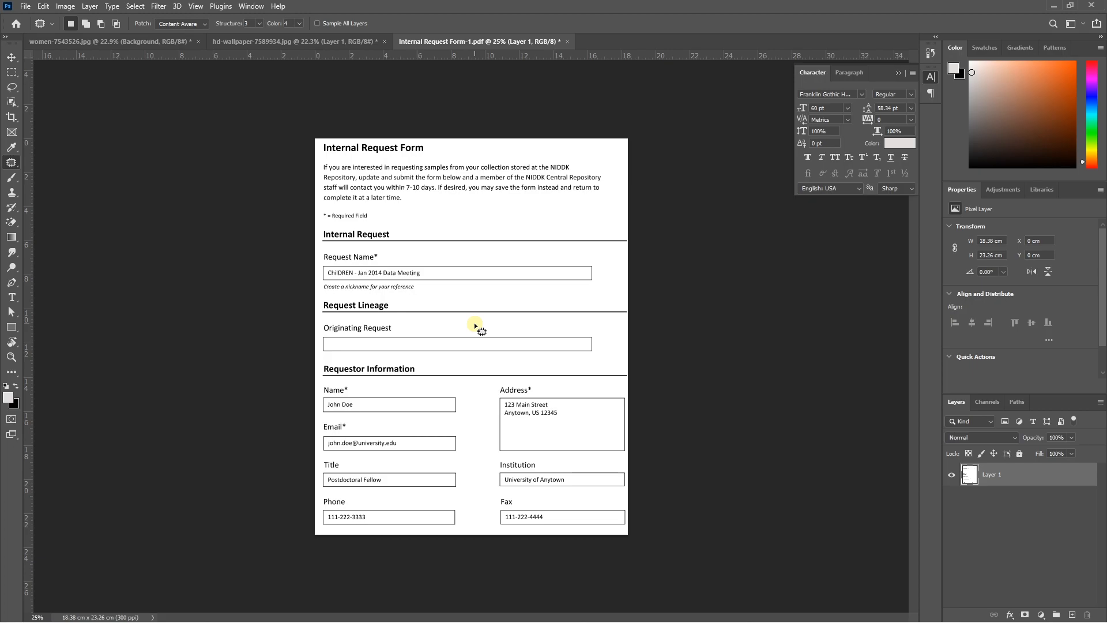
{"action": "key", "text": "v"}
{"action": "scroll", "coordinate": [474, 324], "scroll_direction": "up", "scroll_amount": 2}
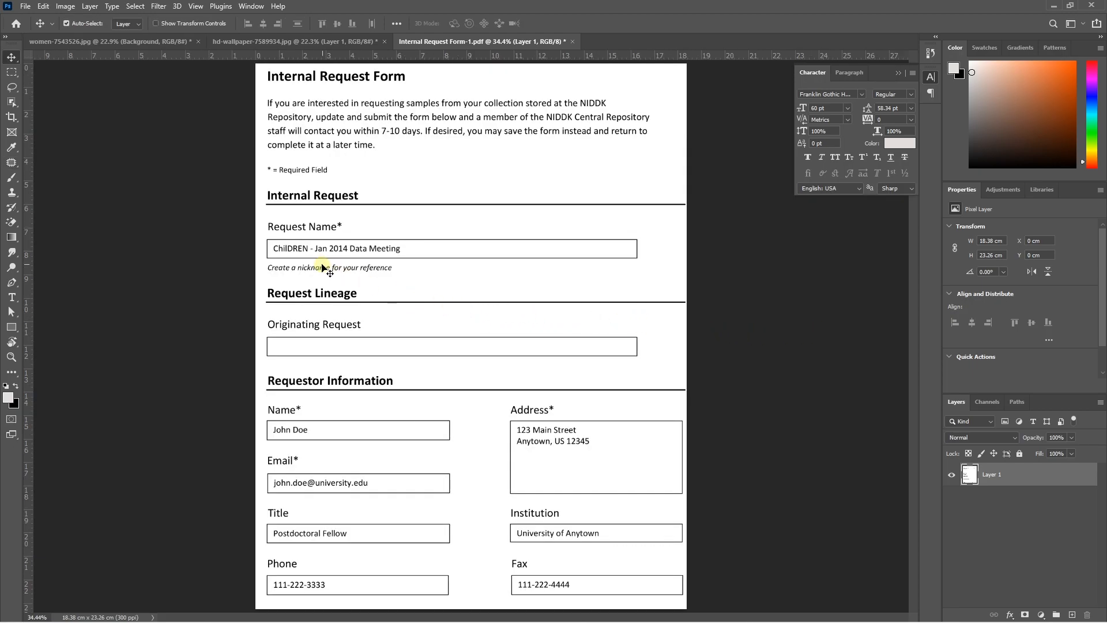
{"action": "scroll", "coordinate": [323, 268], "scroll_direction": "up", "scroll_amount": 5}
{"action": "scroll", "coordinate": [378, 240], "scroll_direction": "up", "scroll_amount": 2}
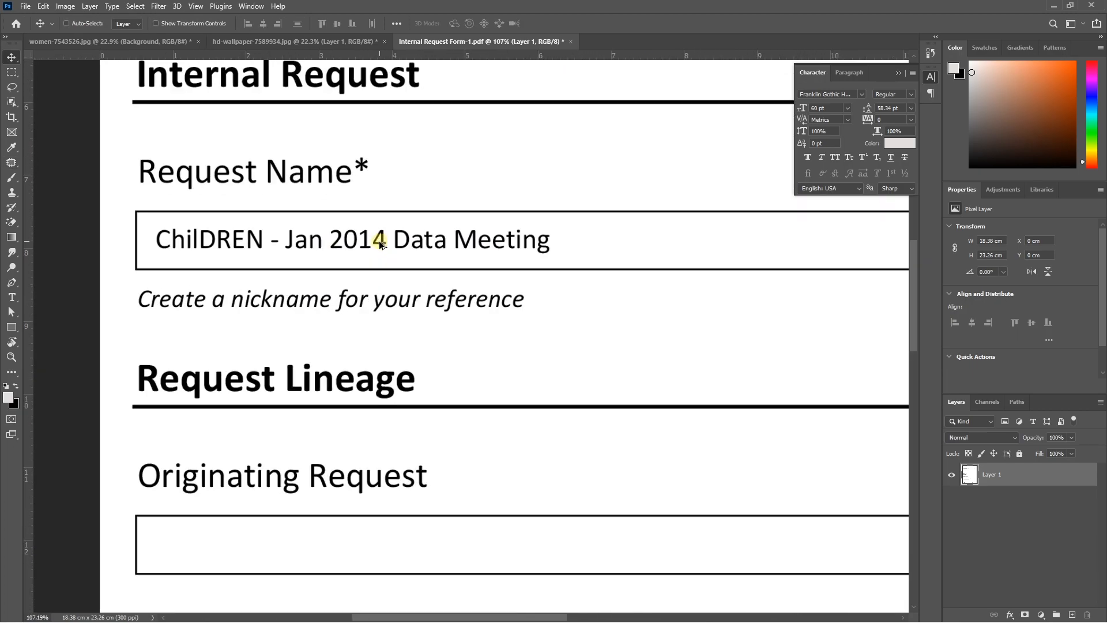
{"action": "key", "text": "ctrl"}
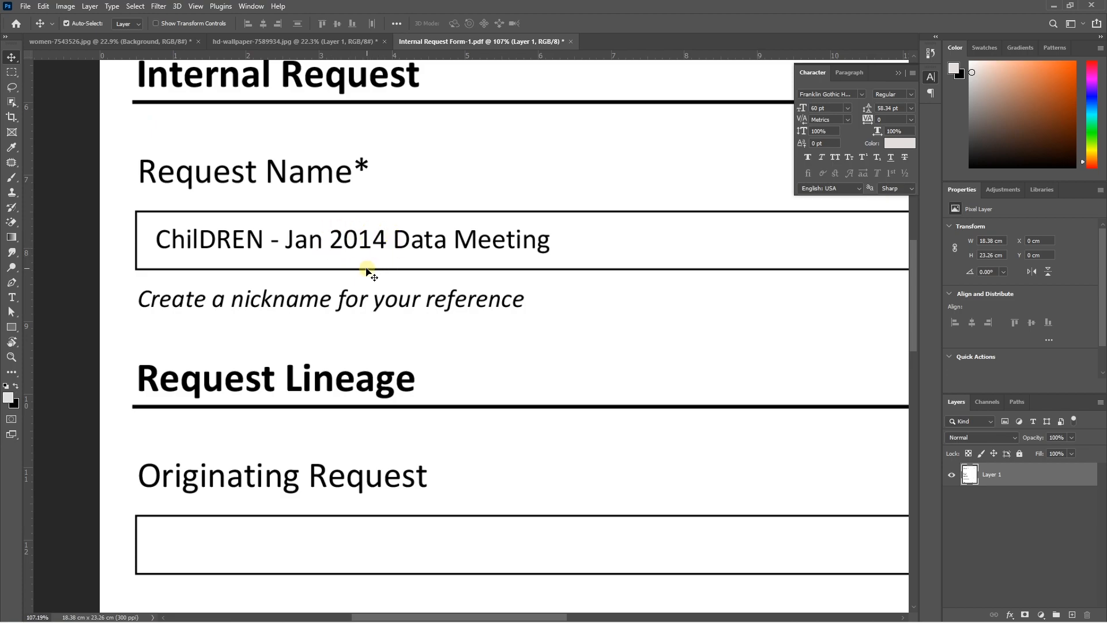
{"action": "scroll", "coordinate": [363, 268], "scroll_direction": "down", "scroll_amount": 2}
{"action": "left_click_drag", "start_coordinate": [375, 402], "coordinate": [378, 333]}
{"action": "left_click_drag", "start_coordinate": [485, 426], "coordinate": [472, 297]}
{"action": "scroll", "coordinate": [464, 333], "scroll_direction": "down", "scroll_amount": 3}
{"action": "scroll", "coordinate": [440, 358], "scroll_direction": "down", "scroll_amount": 3}
{"action": "scroll", "coordinate": [589, 425], "scroll_direction": "up", "scroll_amount": 4}
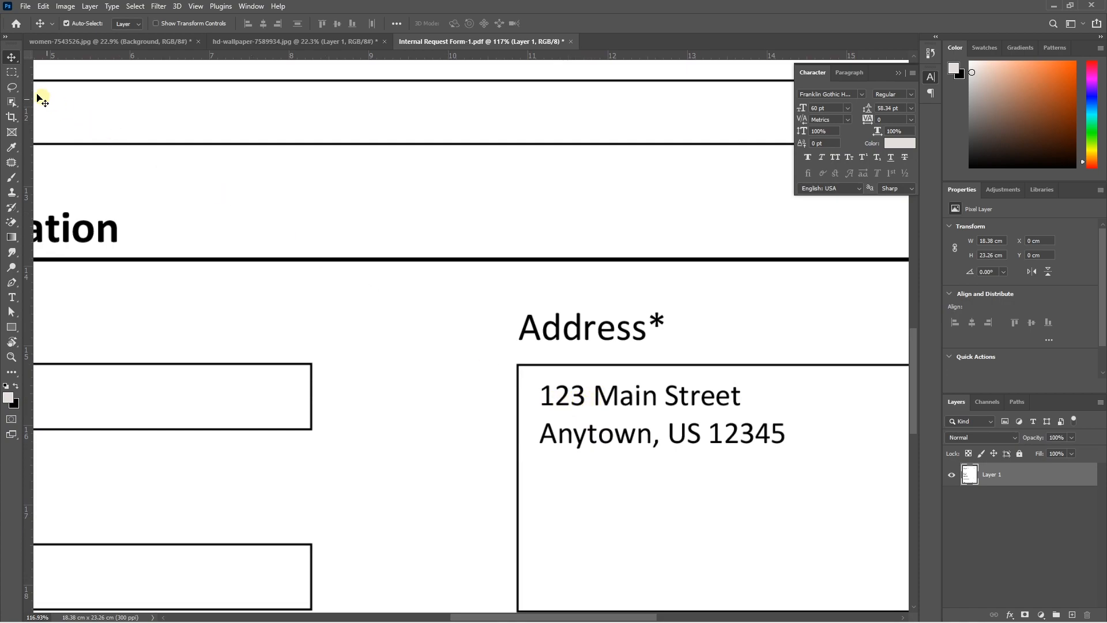
- Copy the last two digits of the street number in the Address box onto a new layer using a rectangular selection
{"action": "left_click", "coordinate": [12, 72]}
{"action": "scroll", "coordinate": [592, 415], "scroll_direction": "up", "scroll_amount": 2}
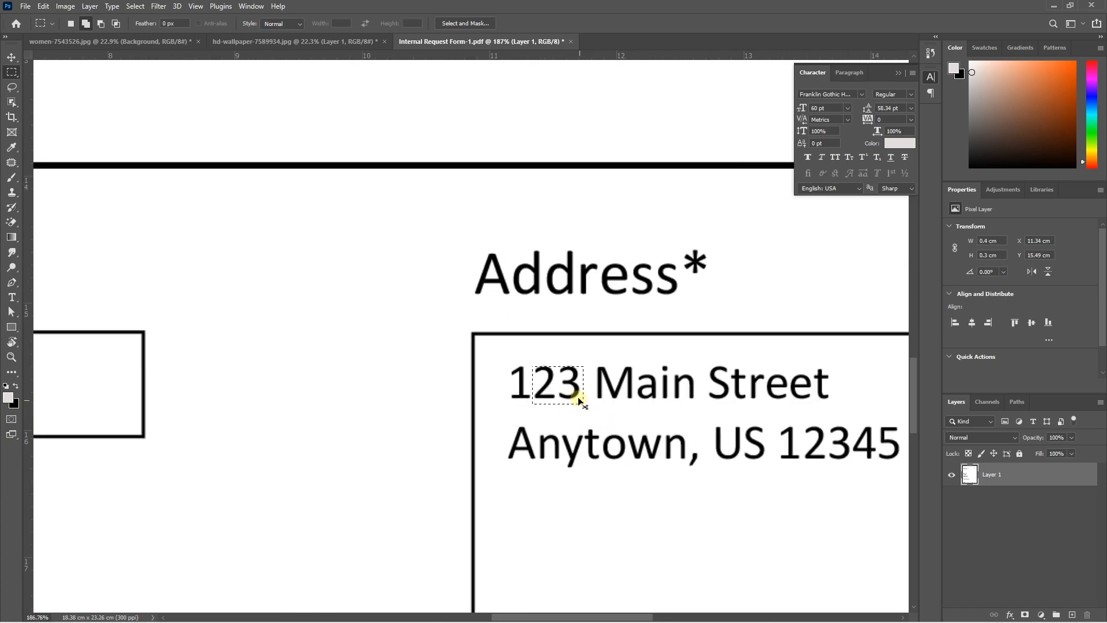
{"action": "left_click_drag", "start_coordinate": [532, 362], "coordinate": [583, 401]}
{"action": "key", "text": "ctrl+j"}
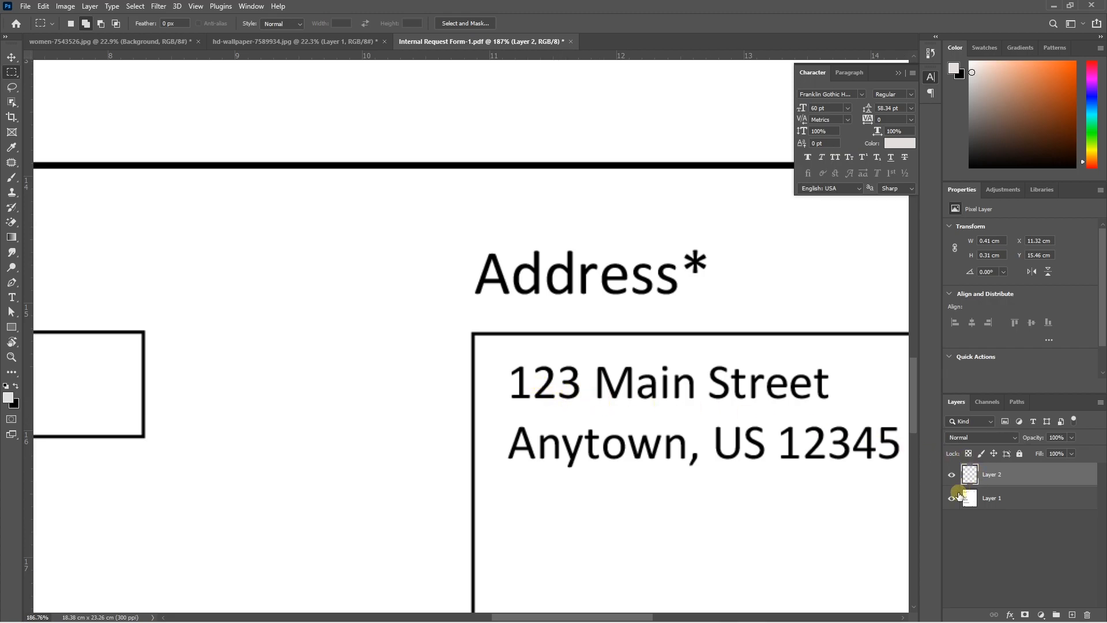
- Move the copied digits over the "14" of "2014" in the Request Name box so the year reads 2023
{"action": "scroll", "coordinate": [840, 418], "scroll_direction": "down", "scroll_amount": 3}
{"action": "key", "text": "v"}
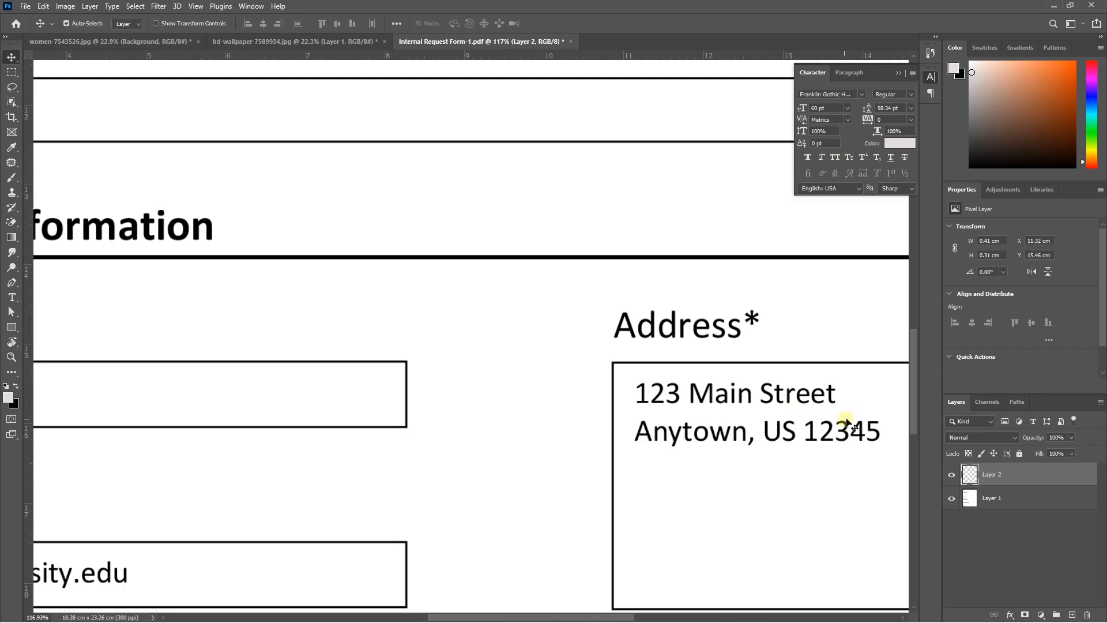
{"action": "scroll", "coordinate": [855, 425], "scroll_direction": "down", "scroll_amount": 2}
{"action": "left_click_drag", "start_coordinate": [738, 403], "coordinate": [390, 101]}
{"action": "scroll", "coordinate": [438, 115], "scroll_direction": "up", "scroll_amount": 3}
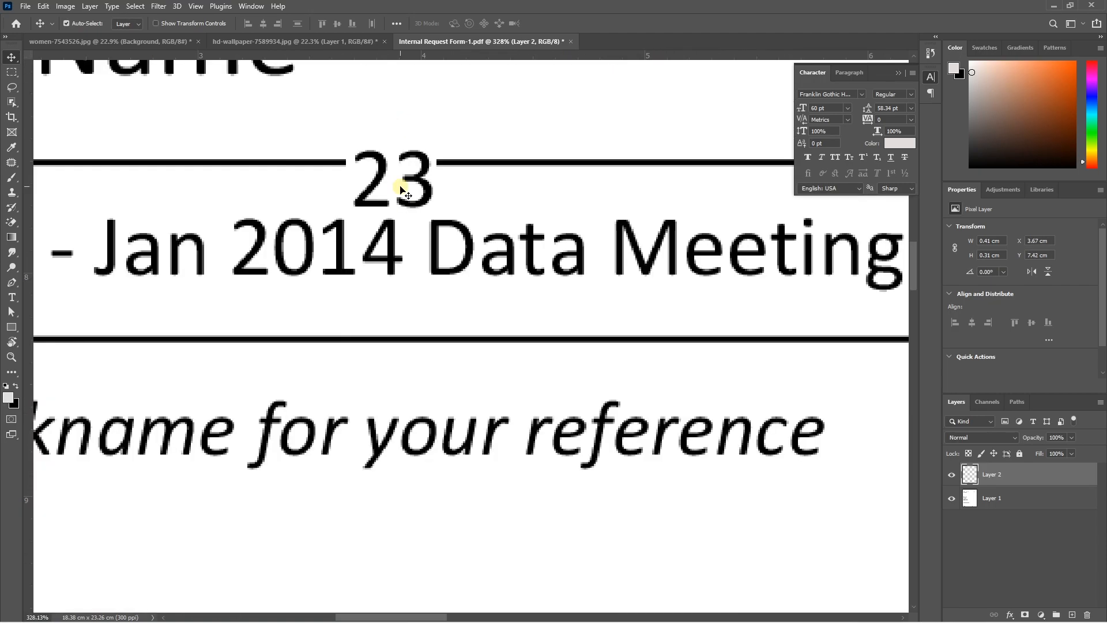
{"action": "left_click_drag", "start_coordinate": [390, 186], "coordinate": [359, 254]}
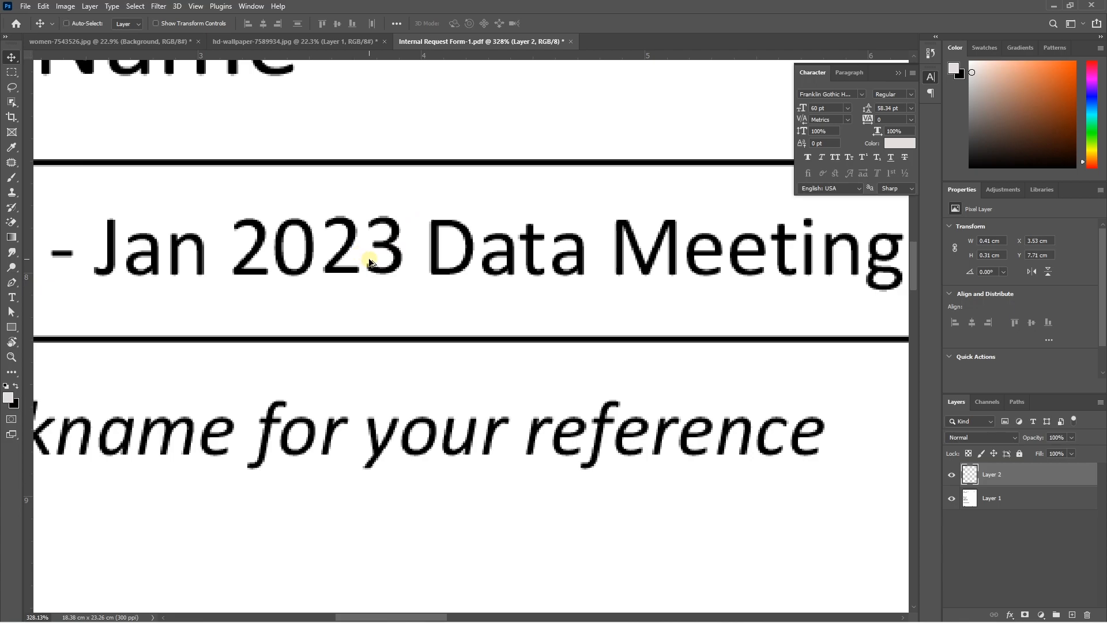
- Add horizontal guides at the top and baseline of the year's digits and align the pasted "23" between them
{"action": "scroll", "coordinate": [369, 262], "scroll_direction": "up", "scroll_amount": 3}
{"action": "left_click_drag", "start_coordinate": [289, 55], "coordinate": [313, 206]}
{"action": "left_click_drag", "start_coordinate": [319, 56], "coordinate": [322, 279]}
{"action": "left_click_drag", "start_coordinate": [334, 252], "coordinate": [329, 255]}
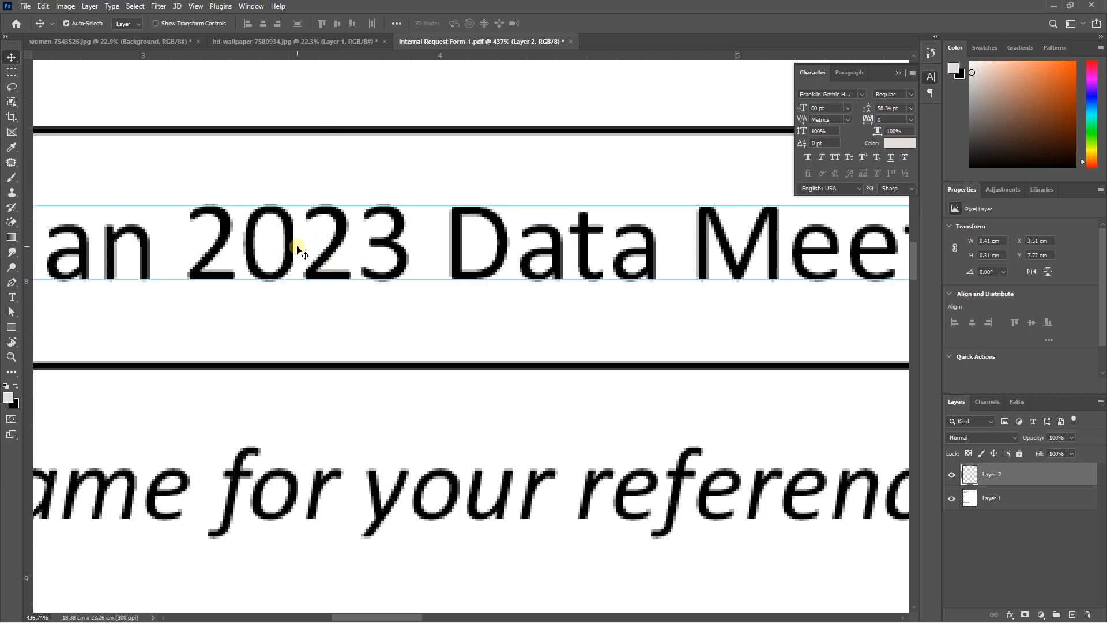
{"action": "key", "text": "m"}
{"action": "left_click_drag", "start_coordinate": [278, 196], "coordinate": [299, 296]}
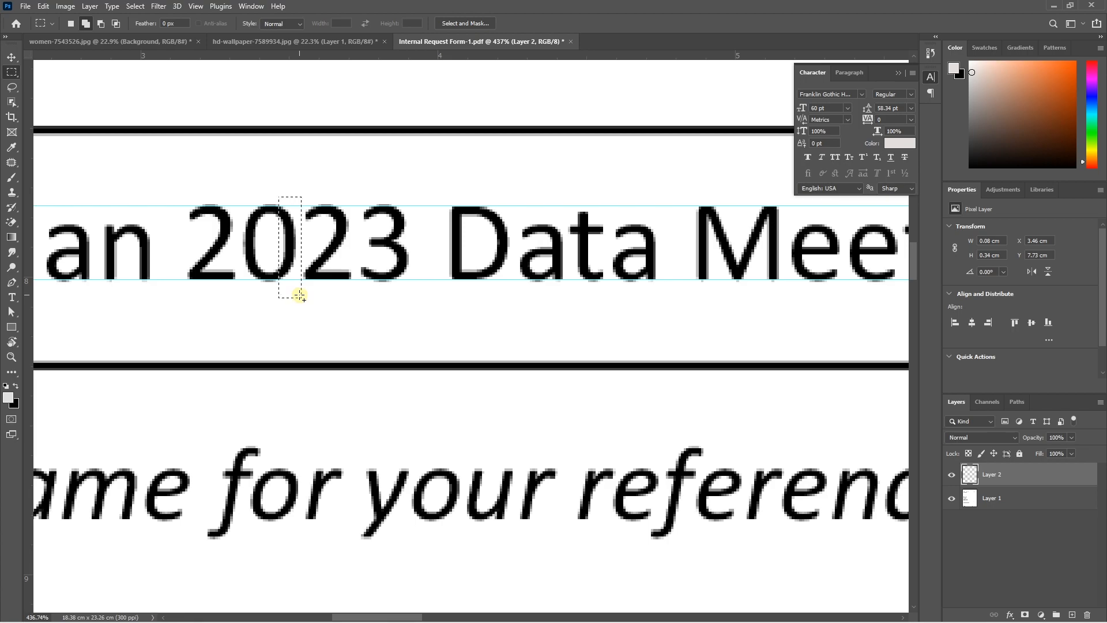
{"action": "scroll", "coordinate": [299, 296], "scroll_direction": "down", "scroll_amount": 5}
{"action": "key", "text": "v"}
- Clear the guides from the form and deselect the pasted digits' layer
{"action": "scroll", "coordinate": [387, 306], "scroll_direction": "down", "scroll_amount": 3}
{"action": "left_click", "coordinate": [195, 6]}
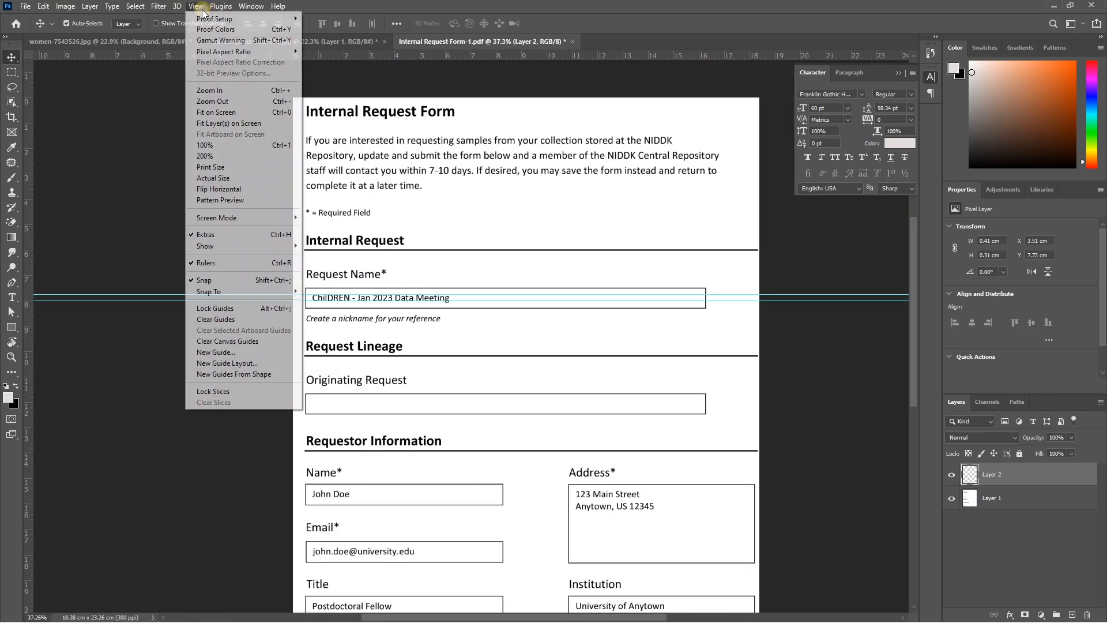
{"action": "left_click", "coordinate": [215, 318]}
{"action": "left_click", "coordinate": [397, 312]}
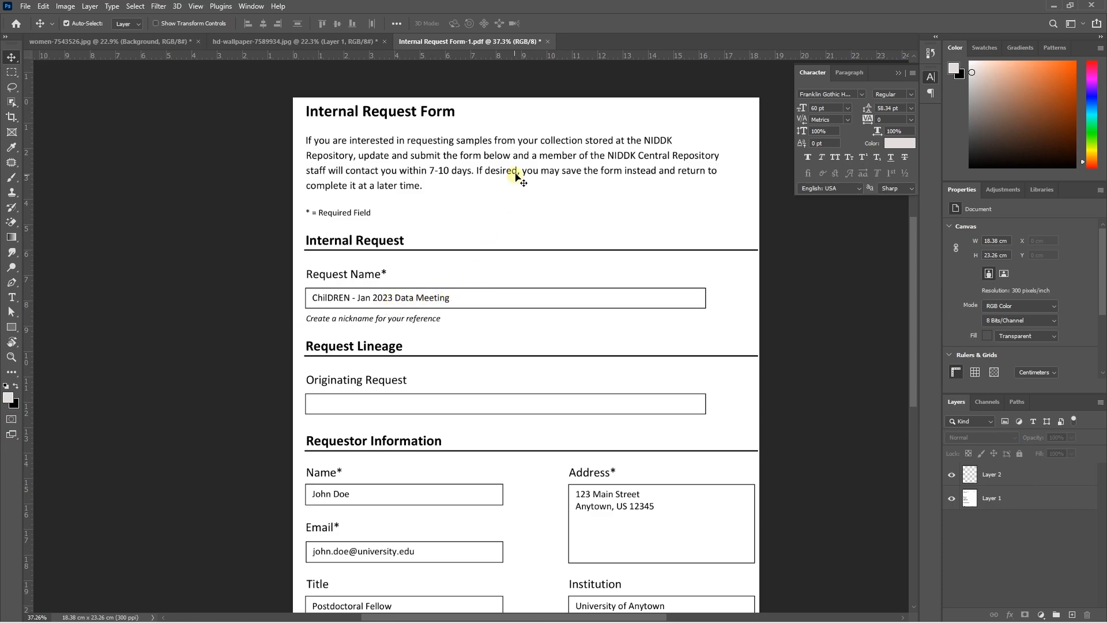
- Add a black text layer reading "interested" over the introductory paragraph and set its font to Calibri
{"action": "scroll", "coordinate": [519, 180], "scroll_direction": "up", "scroll_amount": 1}
{"action": "scroll", "coordinate": [525, 230], "scroll_direction": "up", "scroll_amount": 1}
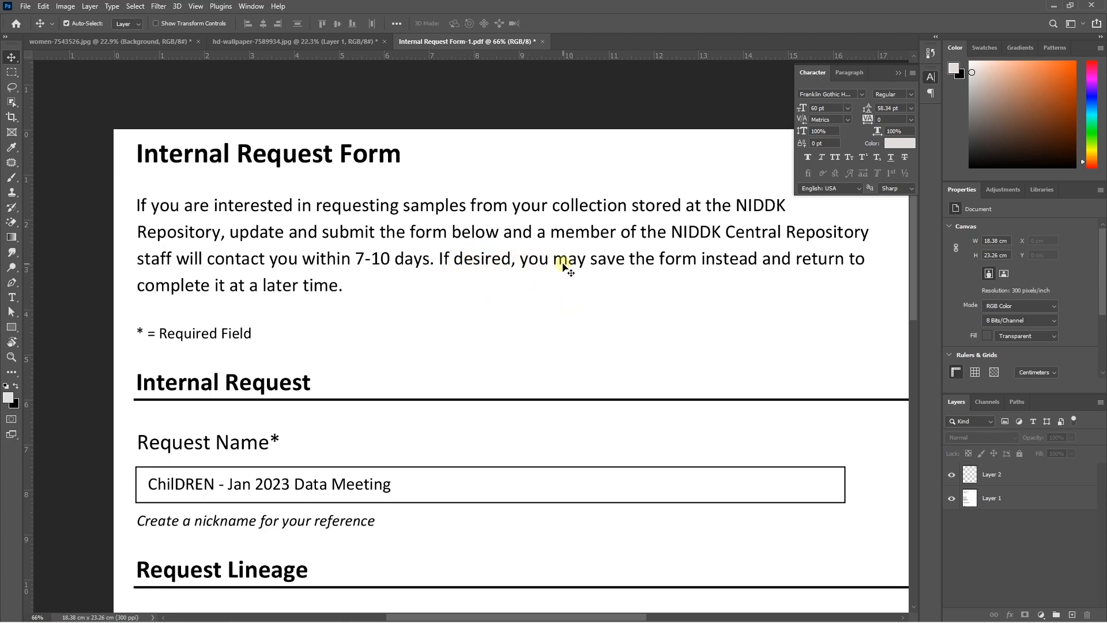
{"action": "scroll", "coordinate": [529, 263], "scroll_direction": "up", "scroll_amount": 5}
{"action": "scroll", "coordinate": [529, 262], "scroll_direction": "down", "scroll_amount": 3}
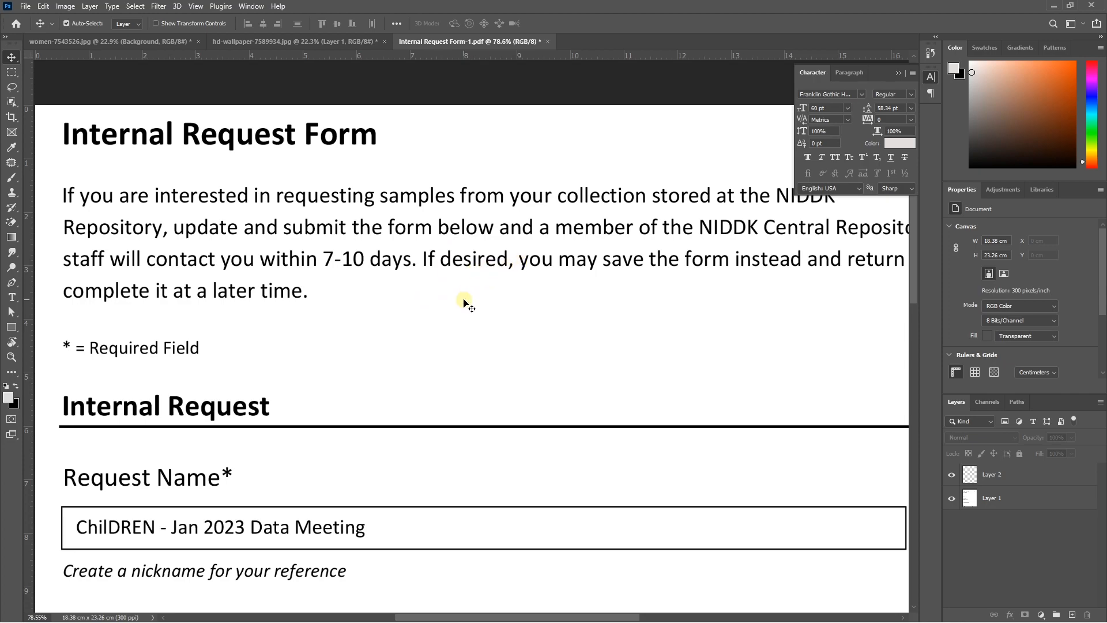
{"action": "key", "text": "t"}
{"action": "left_click", "coordinate": [469, 301]}
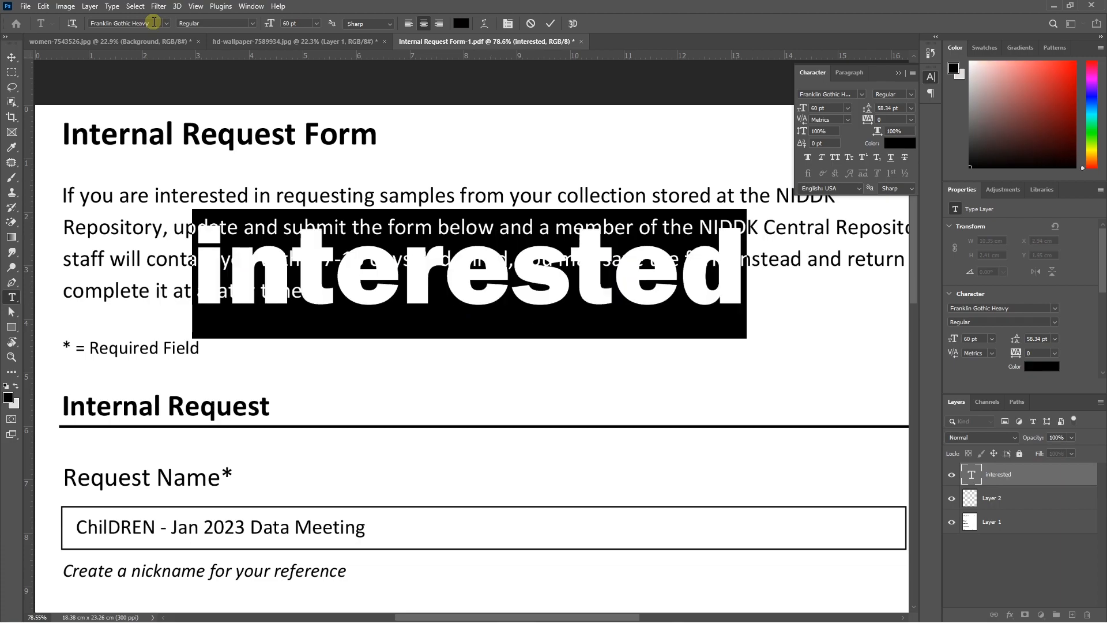
{"action": "left_click", "coordinate": [153, 22]}
{"action": "type", "text": "calibri"}
{"action": "left_click", "coordinate": [157, 84]}
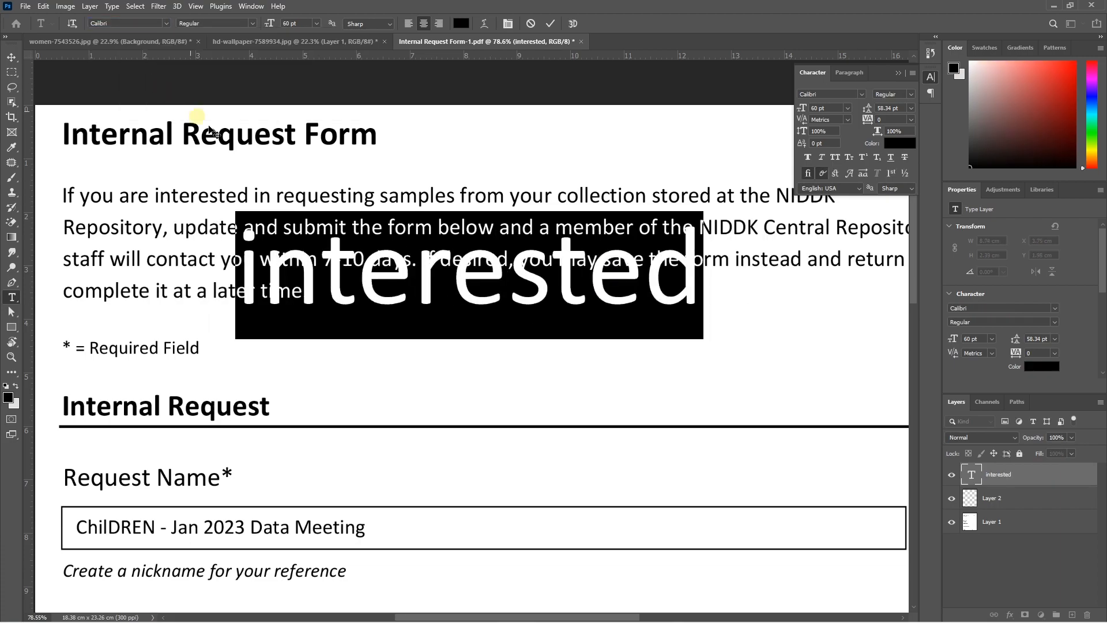
{"action": "key", "text": "ctrl+Return"}
- Scale the "interested" text down to about 13.17 pt and place it below the paragraph's third line
{"action": "key", "text": "ctrl+t"}
{"action": "left_click_drag", "start_coordinate": [804, 374], "coordinate": [492, 288]}
{"action": "key", "text": "Return"}
- Select the word "desired" on Layer 1, fill it with white sampled from the page background, and deselect
{"action": "scroll", "coordinate": [492, 290], "scroll_direction": "down", "scroll_amount": 3}
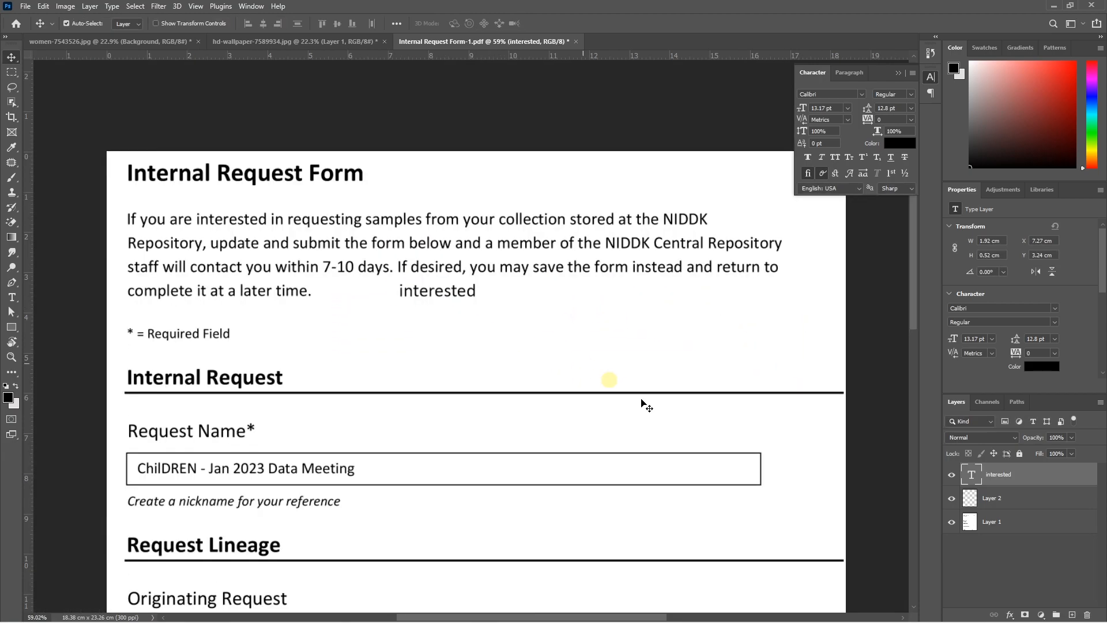
{"action": "left_click", "coordinate": [992, 522]}
{"action": "scroll", "coordinate": [422, 266], "scroll_direction": "up", "scroll_amount": 5}
{"action": "key", "text": "m"}
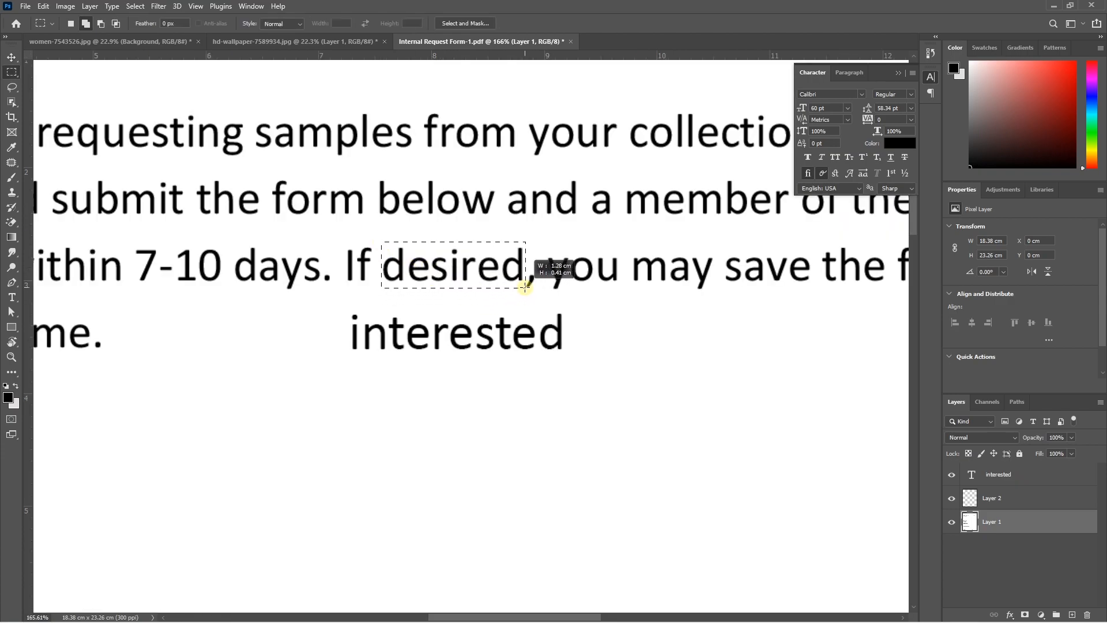
{"action": "left_click_drag", "start_coordinate": [524, 286], "coordinate": [526, 288]}
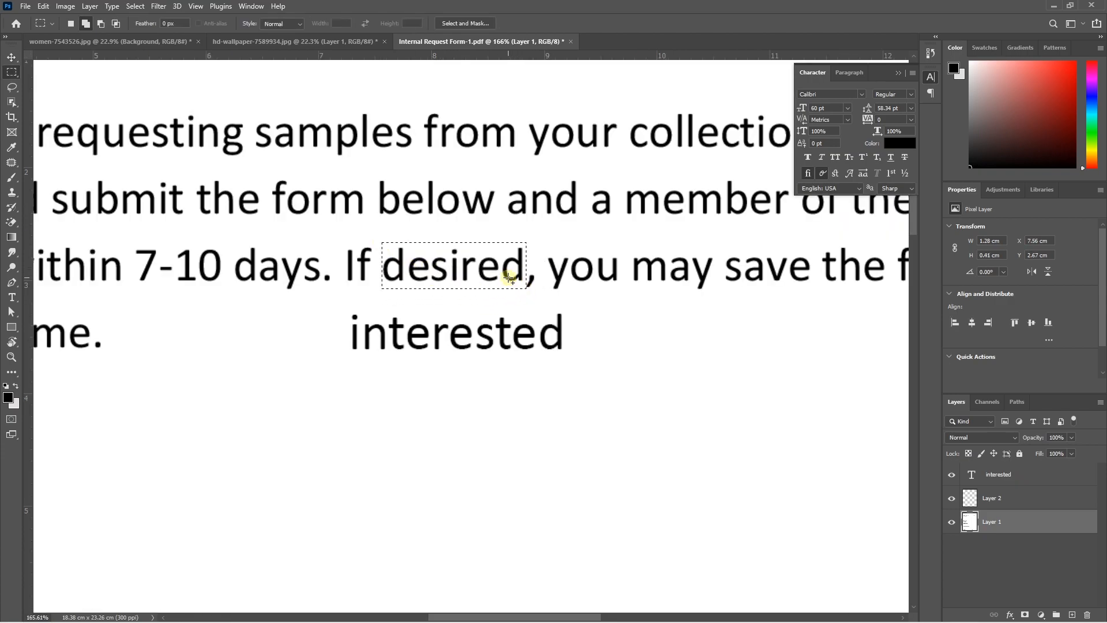
{"action": "key", "text": "i"}
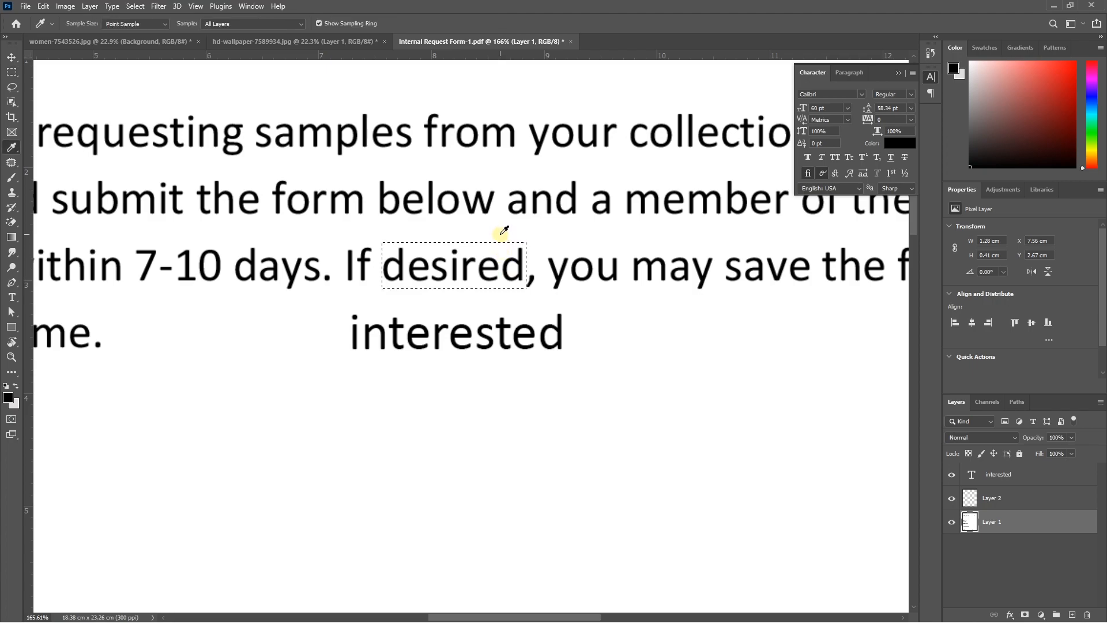
{"action": "left_click", "coordinate": [500, 234]}
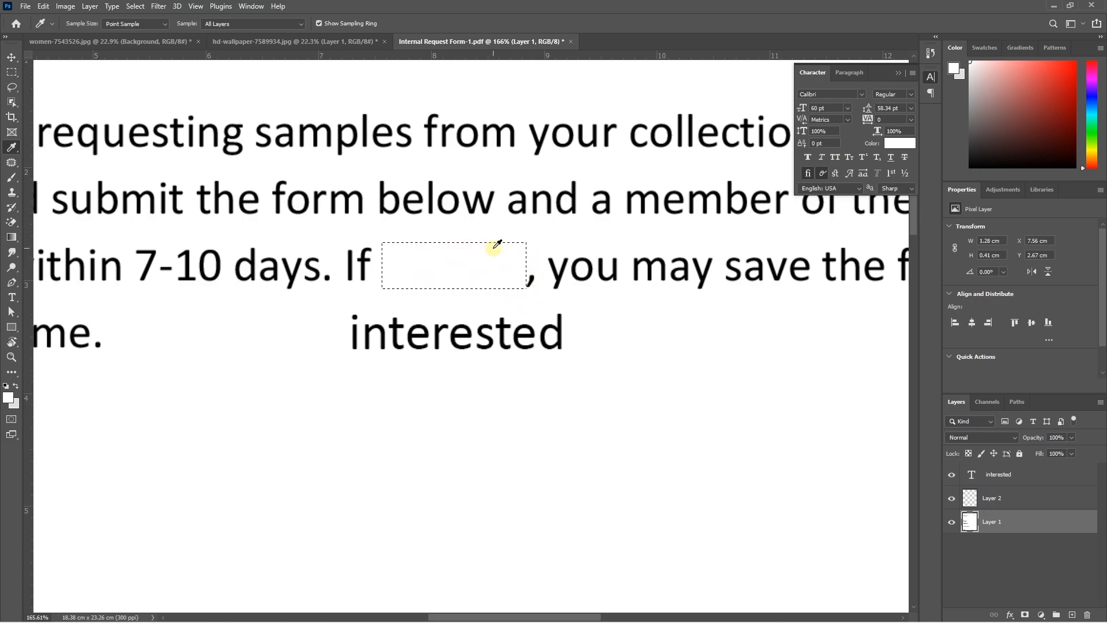
{"action": "key", "text": "ctrl+d"}
- Add horizontal guides at the lowercase height and baseline of the paragraph line containing the blanked word
{"action": "key", "text": "v"}
{"action": "left_click_drag", "start_coordinate": [571, 55], "coordinate": [597, 259]}
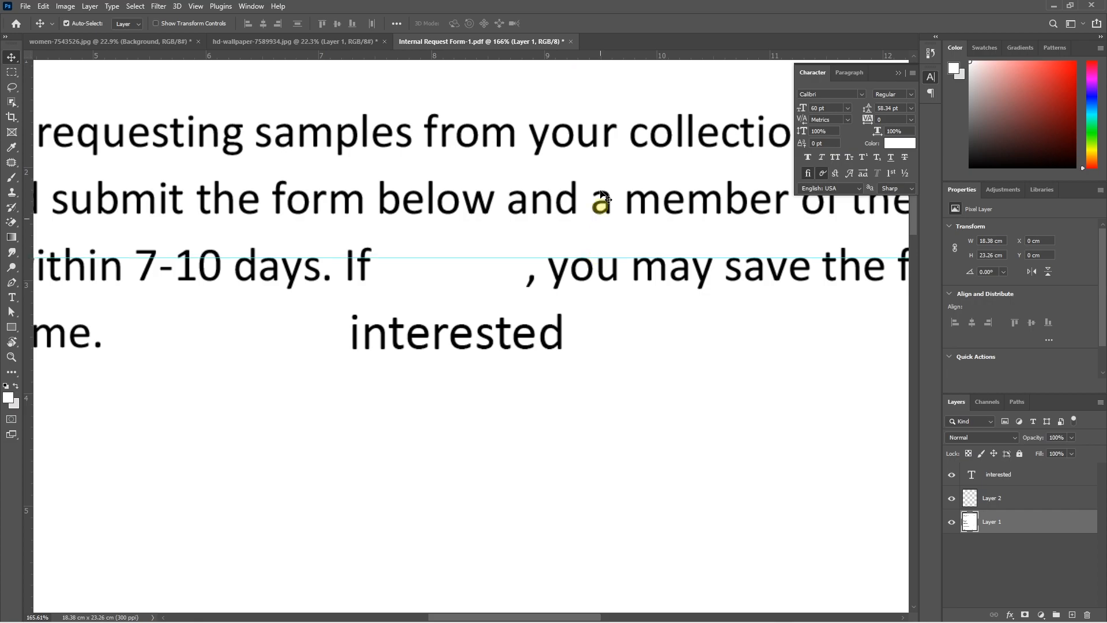
{"action": "scroll", "coordinate": [649, 277], "scroll_direction": "up", "scroll_amount": 3}
{"action": "key", "text": "ctrl"}
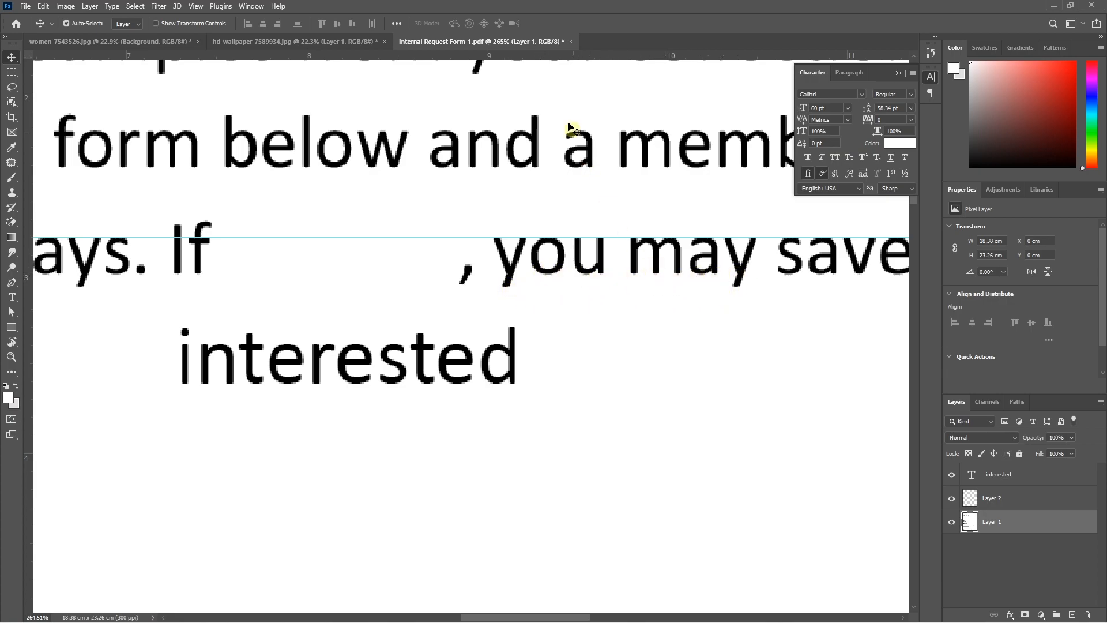
{"action": "left_click_drag", "start_coordinate": [549, 55], "coordinate": [637, 274]}
- Fit the "interested" text between the guides at about 12.12 pt, directly after "If", and fine-tune its horizontal position
{"action": "left_click_drag", "start_coordinate": [316, 365], "coordinate": [360, 257]}
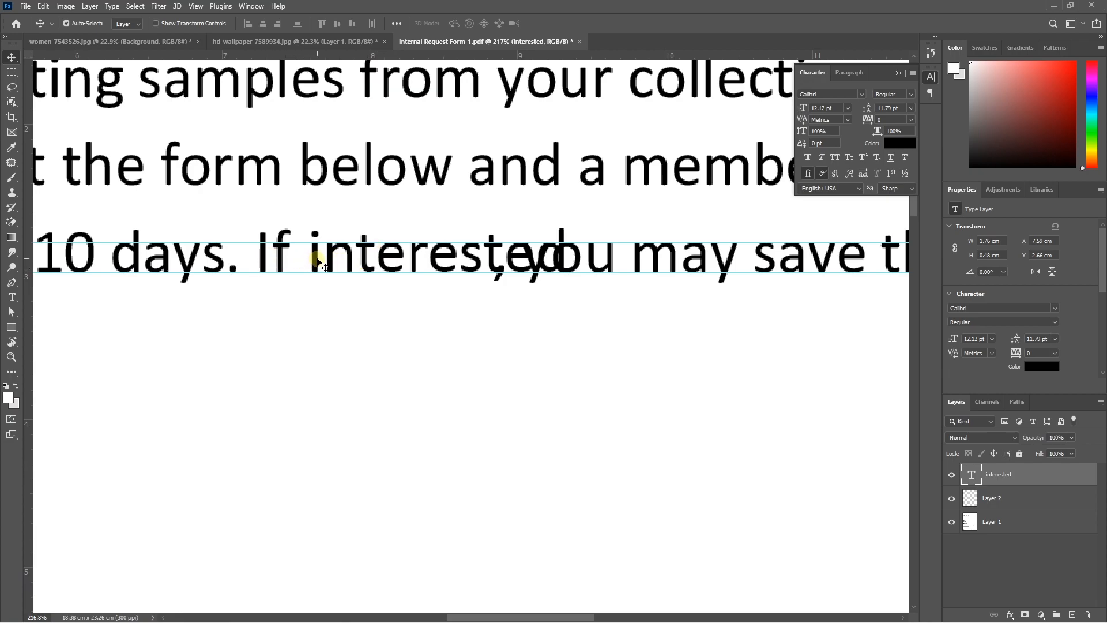
{"action": "key", "text": "Left"}
{"action": "key", "text": "Left"}
{"action": "key", "text": "Right"}
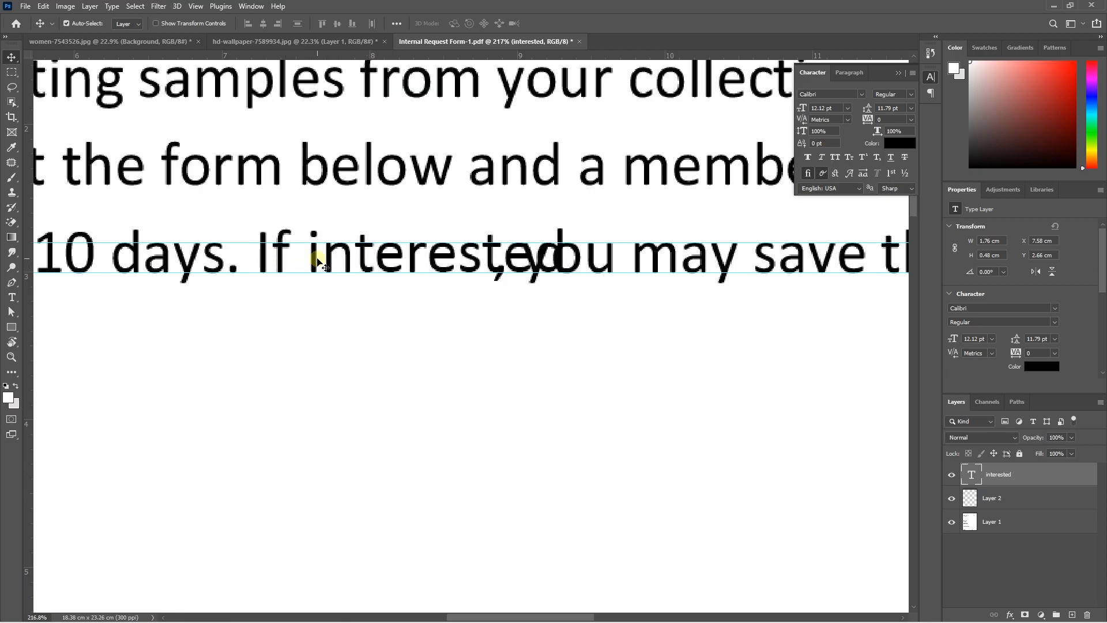
- Nudge the "interested" text slightly left to tighten its gap after "If"
{"action": "key", "text": "Left"}
{"action": "key", "text": "Right"}
{"action": "key", "text": "Left"}
{"action": "scroll", "coordinate": [317, 259], "scroll_direction": "down", "scroll_amount": 3}
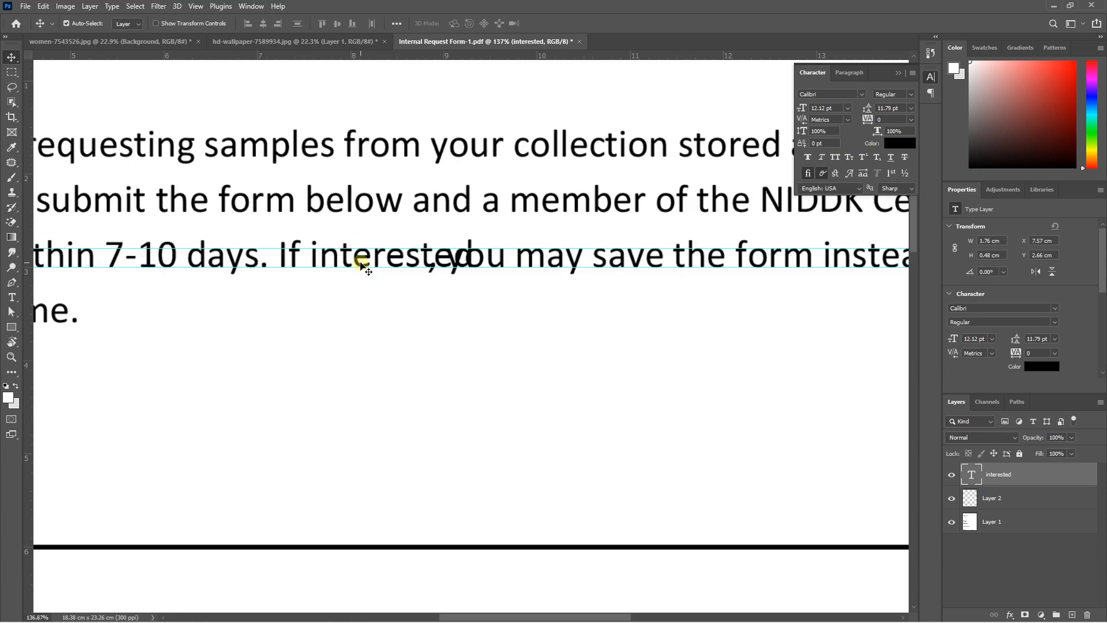
- Hide the "interested" text layer and make Layer 1 the active layer
{"action": "left_click", "coordinate": [952, 473]}
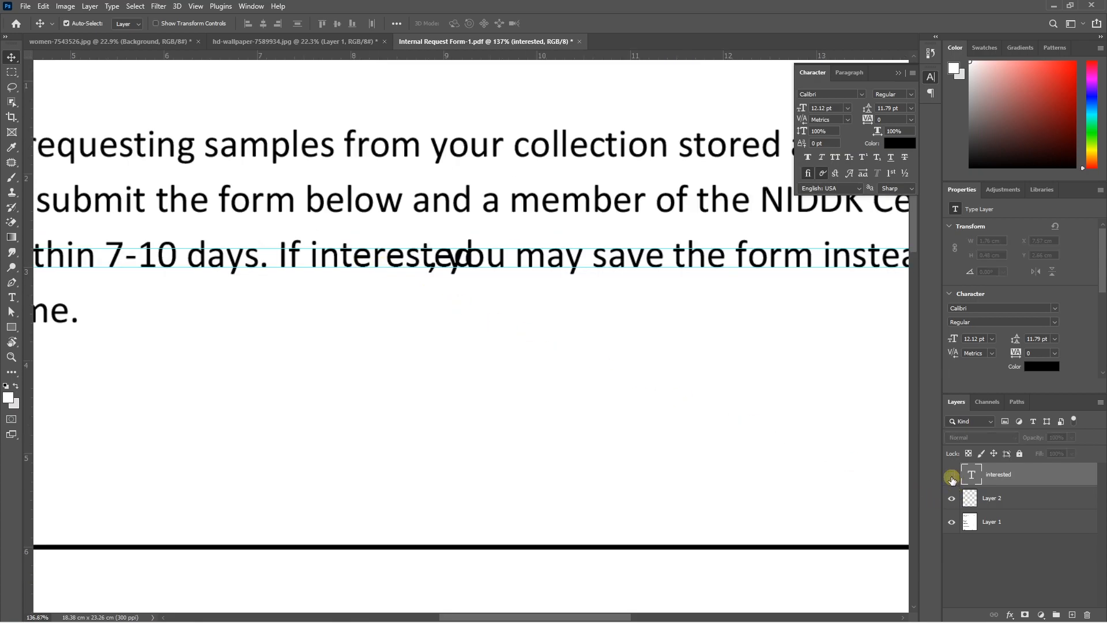
{"action": "left_click", "coordinate": [996, 525]}
{"action": "scroll", "coordinate": [227, 377], "scroll_direction": "down", "scroll_amount": 3}
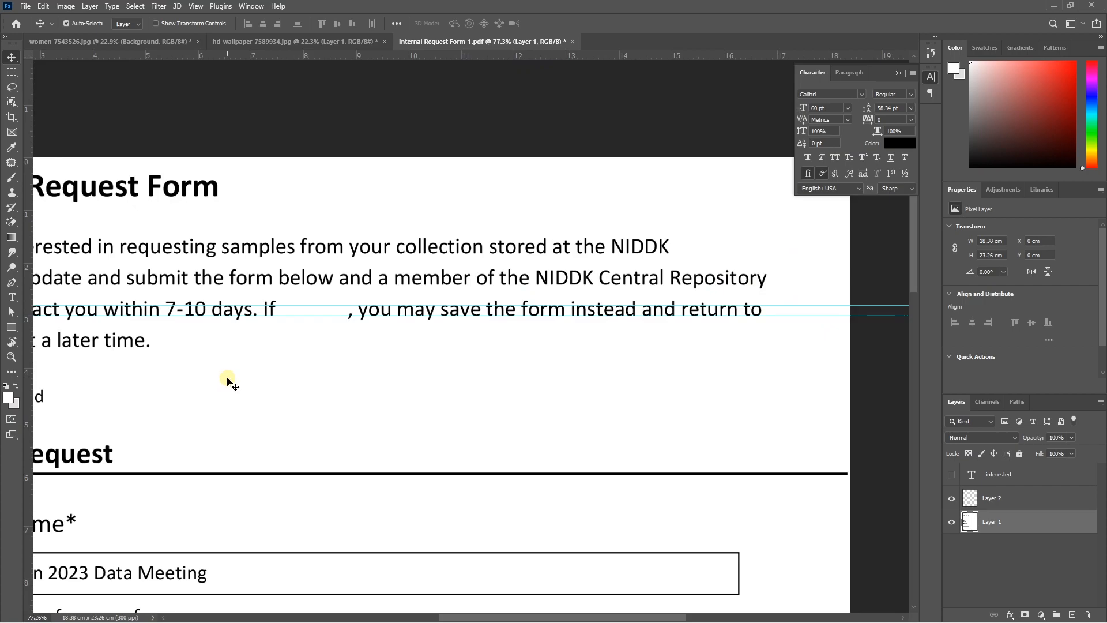
- Select the third line's remainder from the comma through "return to" and shift it 70 px right
{"action": "key", "text": "m"}
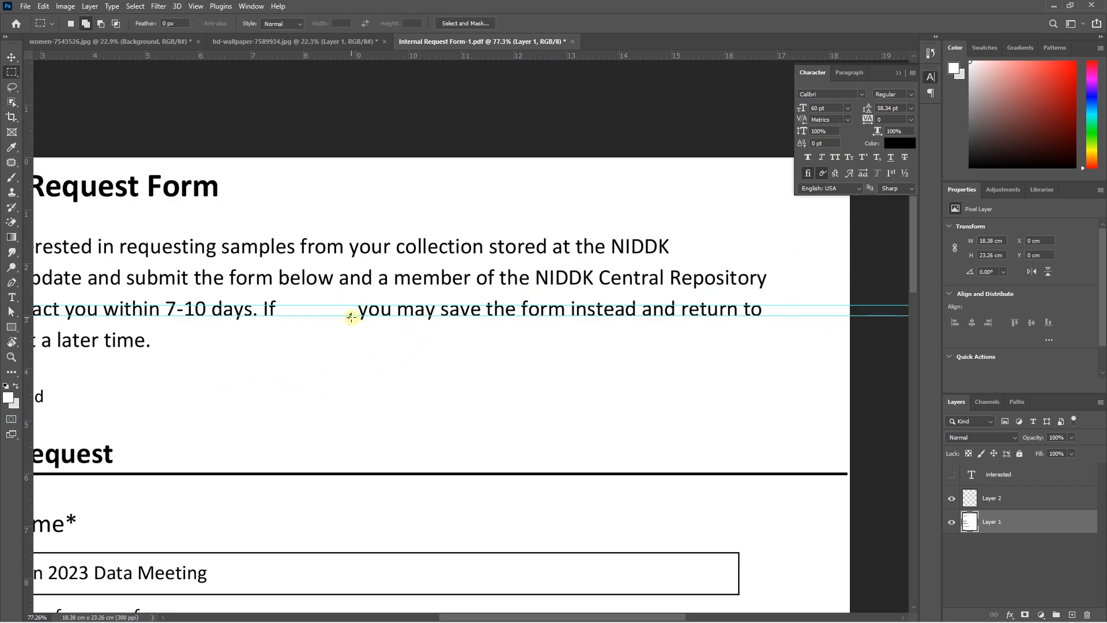
{"action": "left_click_drag", "start_coordinate": [770, 327], "coordinate": [343, 300]}
{"action": "key", "text": "ctrl+t"}
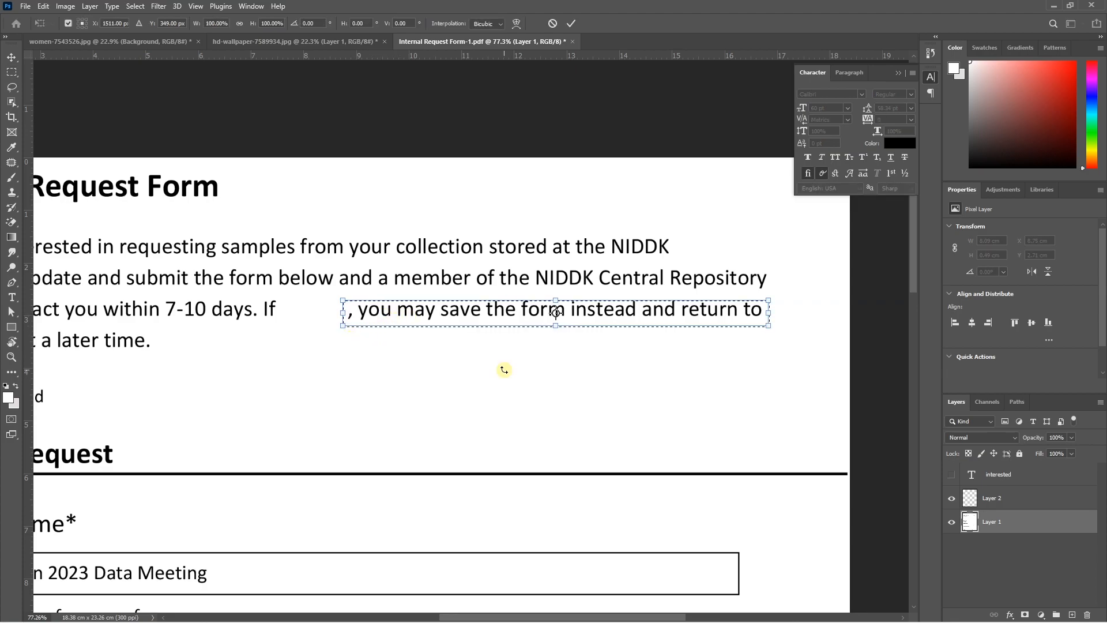
{"action": "key", "text": "shift+Right"}
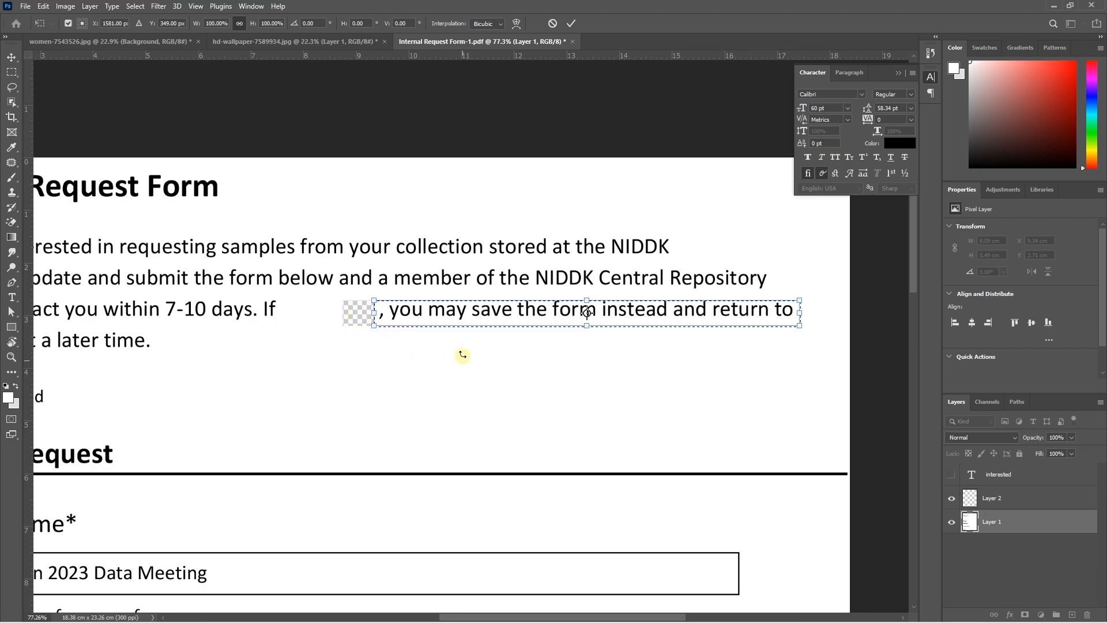
{"action": "key", "text": "Return"}
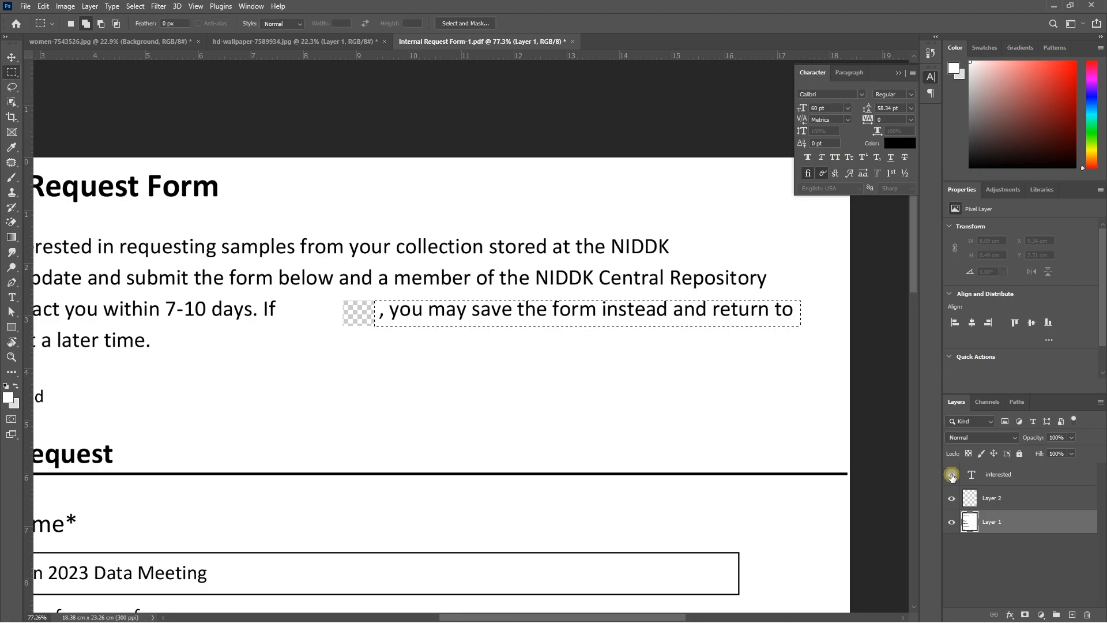
- Show the "interested" layer again, fine-tune the shifted text to X 1567 px so the comma directly follows the word, and deselect
{"action": "left_click", "coordinate": [952, 474]}
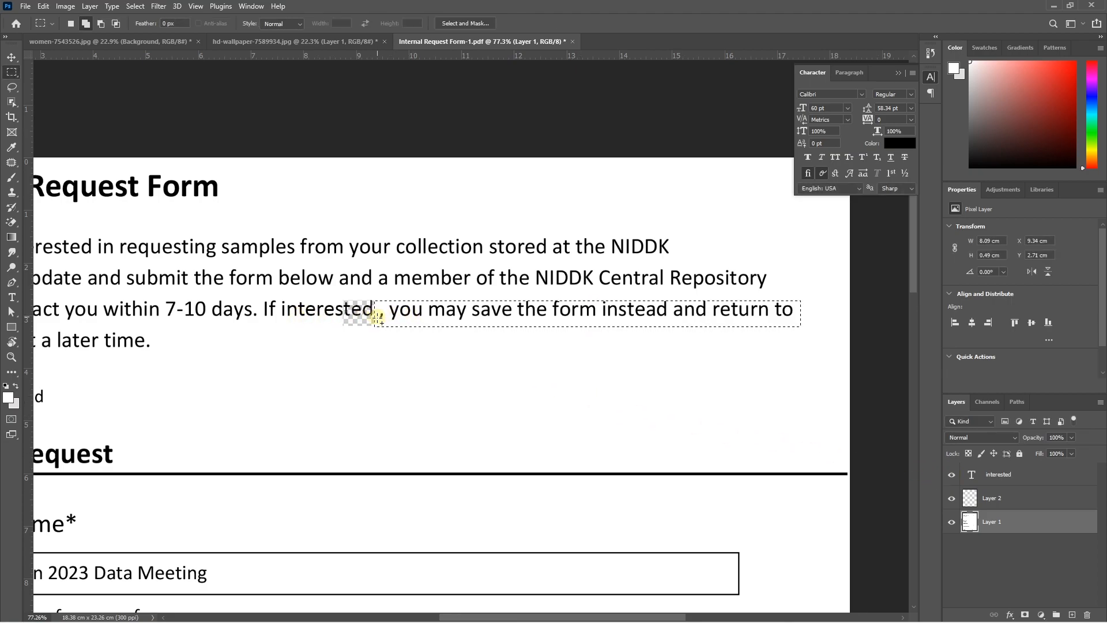
{"action": "key", "text": "ctrl+t"}
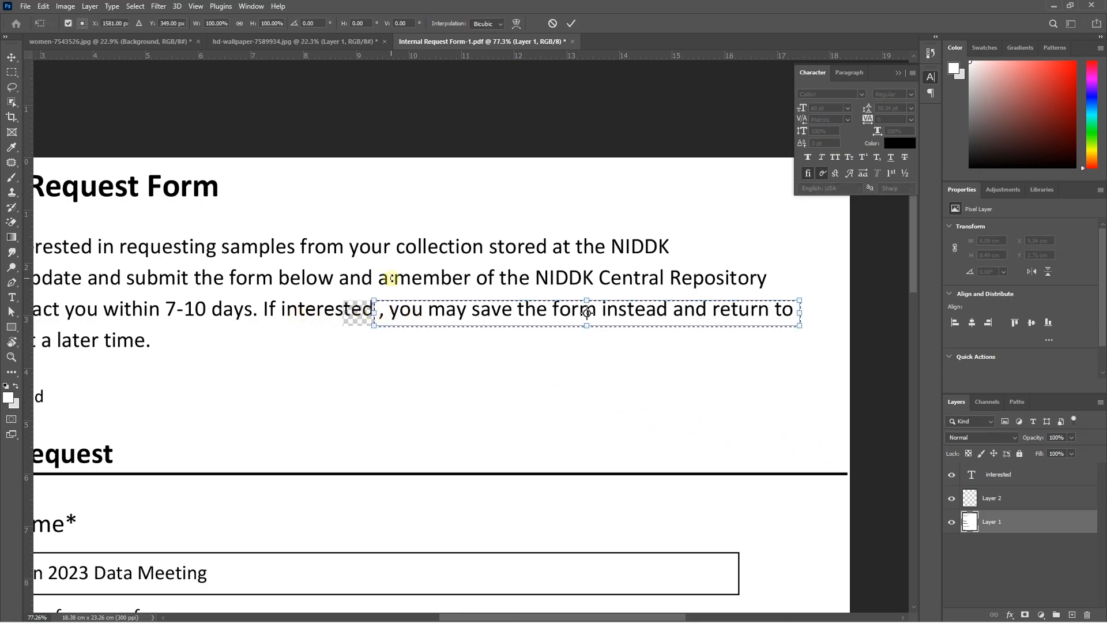
{"action": "scroll", "coordinate": [391, 279], "scroll_direction": "up", "scroll_amount": 5}
{"action": "key", "text": "Left"}
{"action": "key", "text": "Left"}
{"action": "key", "text": "Left"}
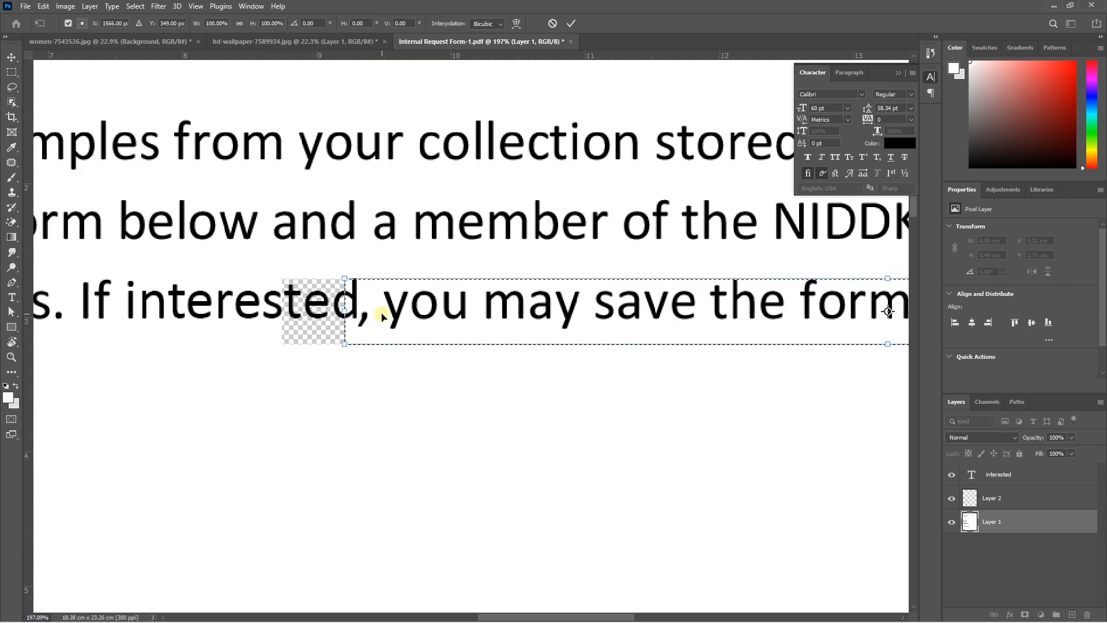
{"action": "key", "text": "shift+Right"}
{"action": "key", "text": "Right"}
{"action": "key", "text": "Right"}
{"action": "key", "text": "Right"}
{"action": "key", "text": "Right"}
{"action": "key", "text": "Right"}
{"action": "key", "text": "Right"}
{"action": "key", "text": "Right"}
{"action": "key", "text": "Right"}
{"action": "key", "text": "Right"}
{"action": "key", "text": "Right"}
{"action": "key", "text": "Right"}
{"action": "key", "text": "Right"}
{"action": "key", "text": "Right"}
{"action": "key", "text": "Right"}
{"action": "key", "text": "Right"}
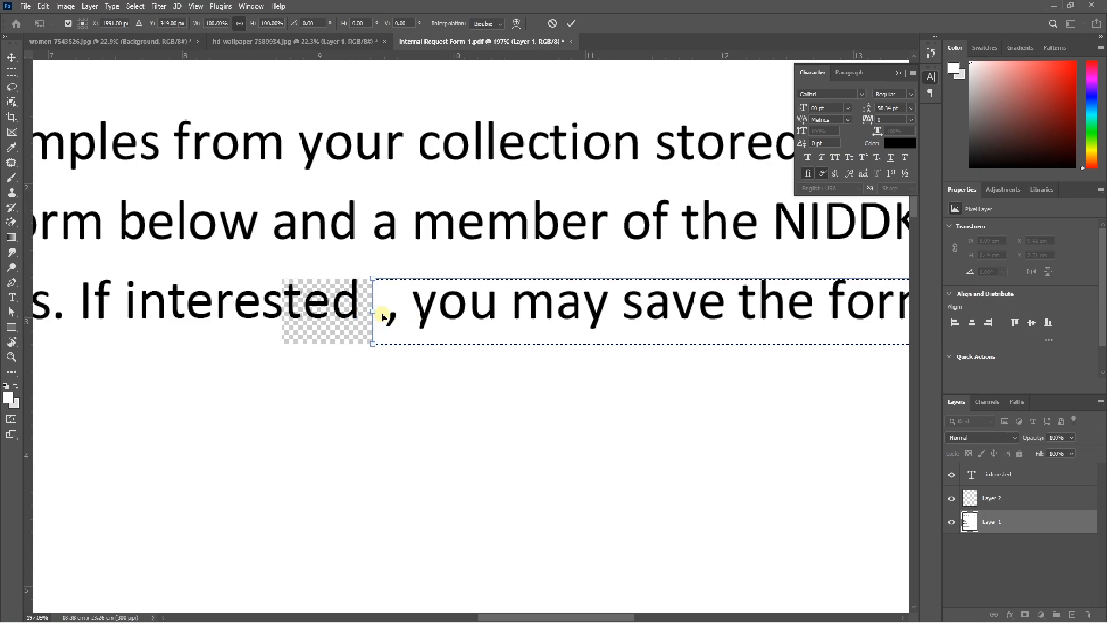
{"action": "key", "text": "shift+Left"}
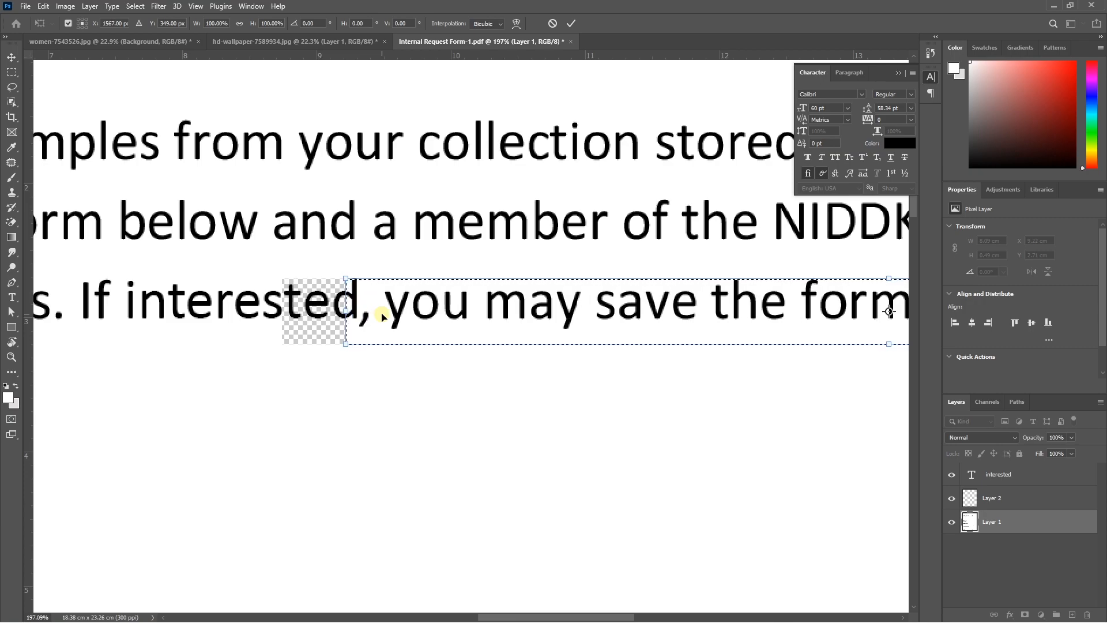
{"action": "key", "text": "Return"}
{"action": "key", "text": "ctrl+d"}
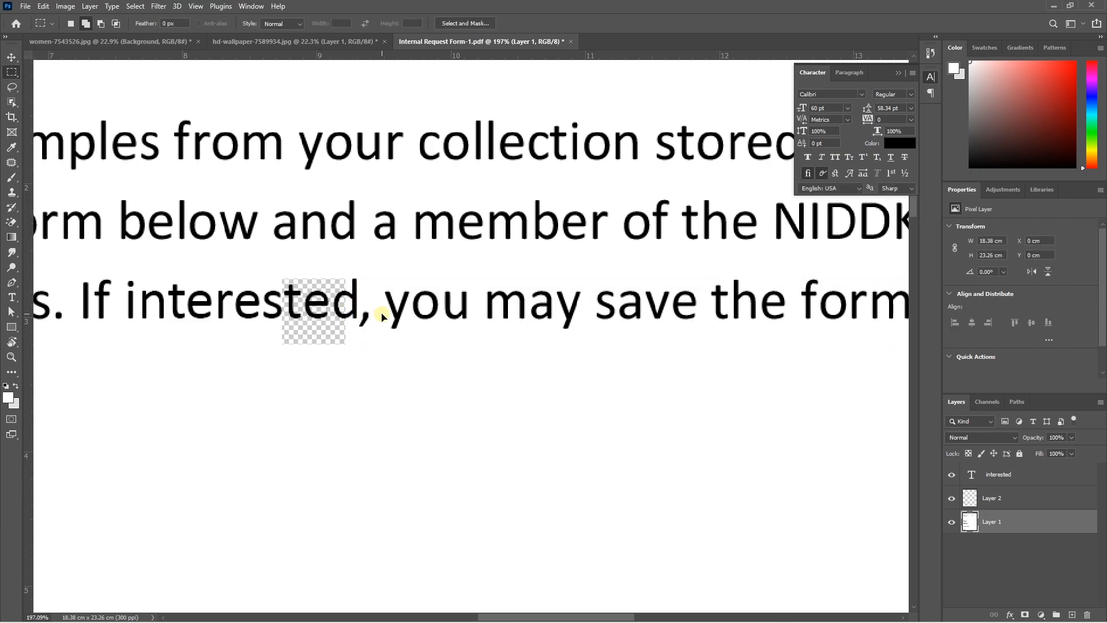